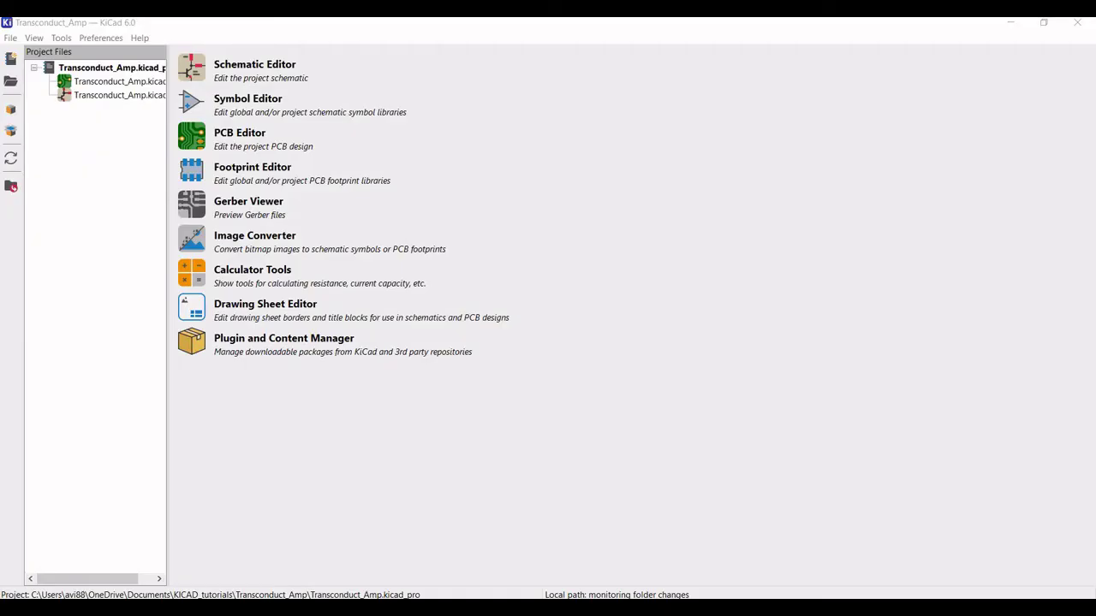
# Step: Open the Transconduct_Amp schematic and place an LM741 operational amplifier near the middle of the drawing area
pyautogui.doubleClick(104, 96)
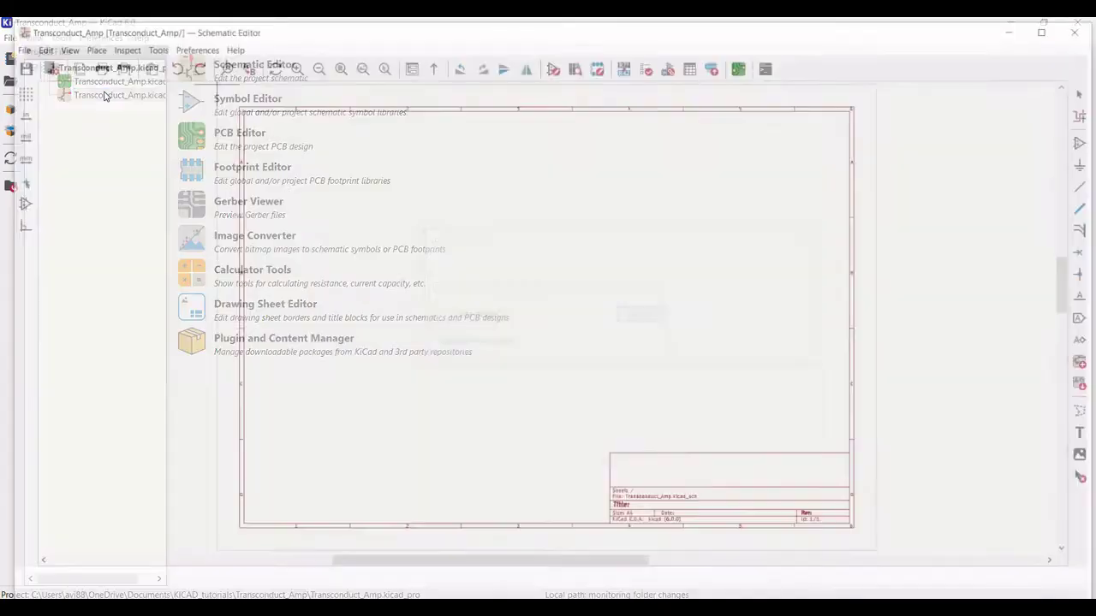
pyautogui.scroll(3, 546, 321)
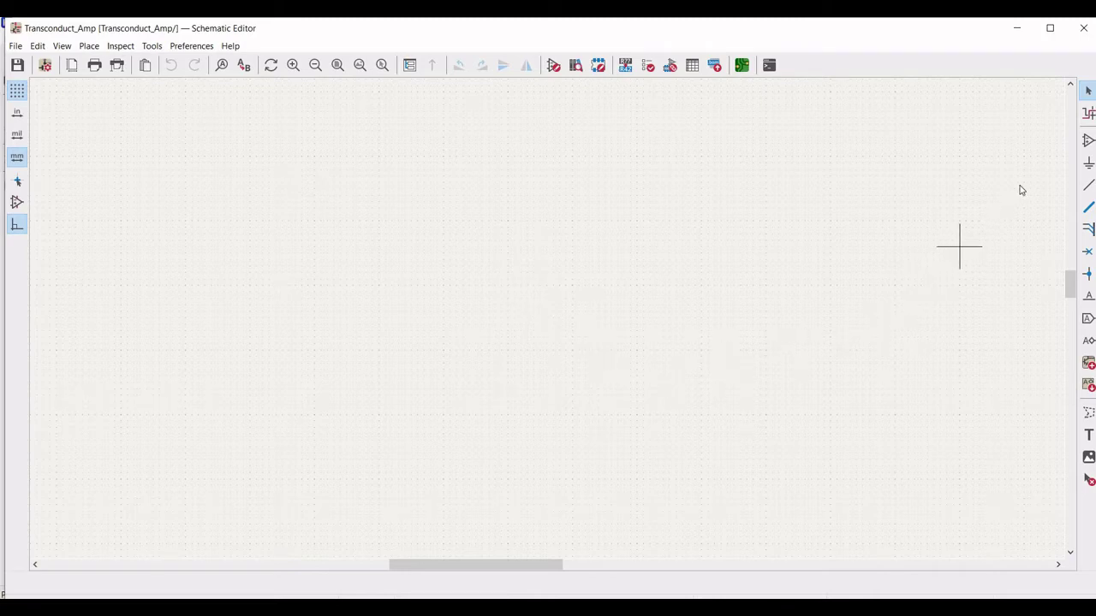
pyautogui.click(1088, 141)
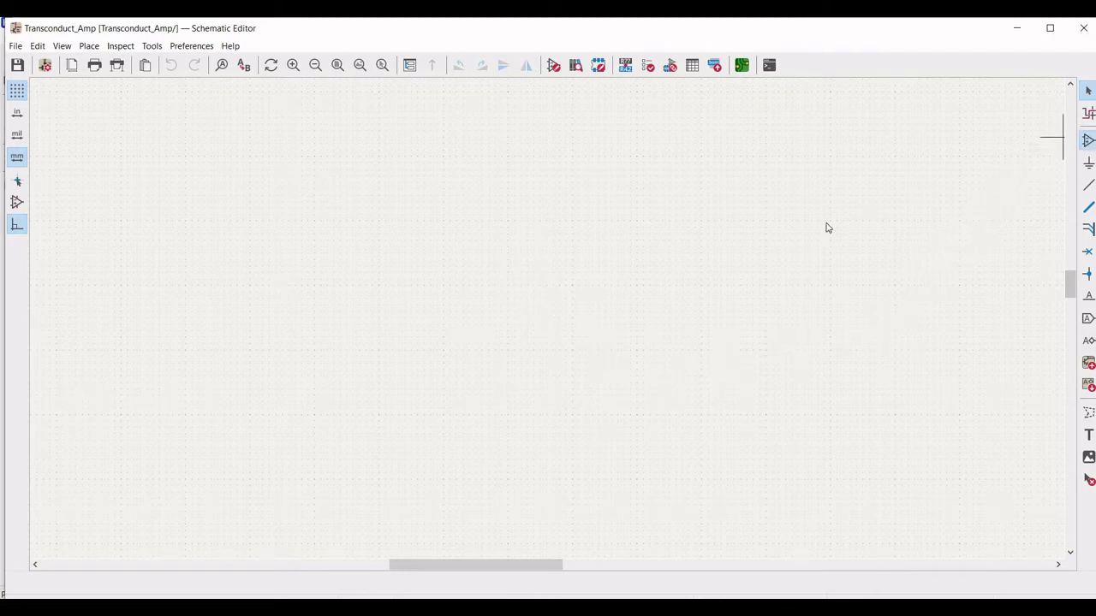
pyautogui.click(686, 387)
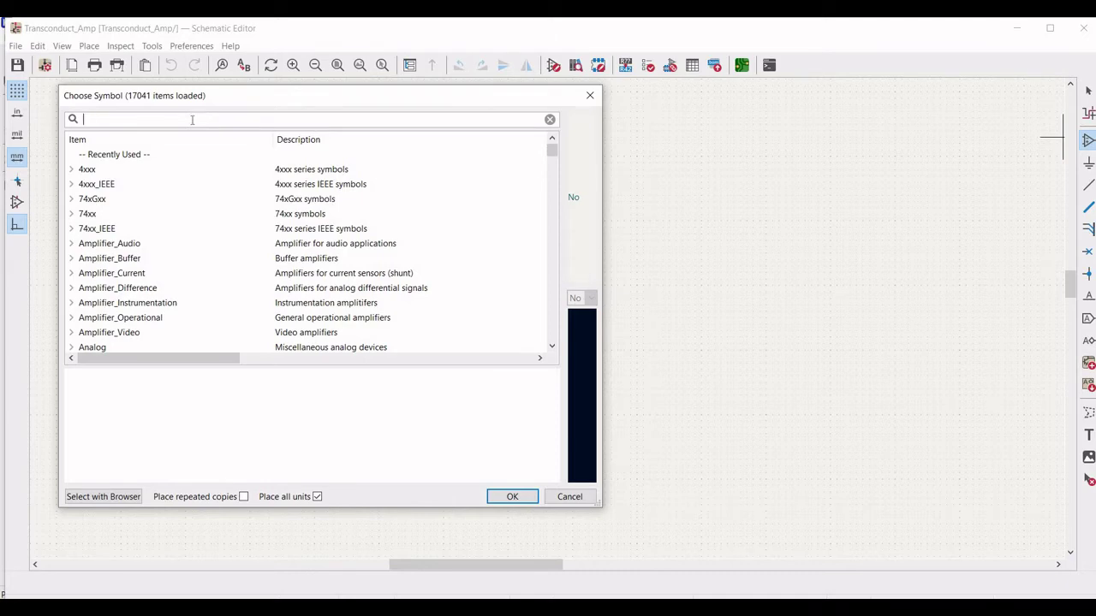
pyautogui.write('LM731')
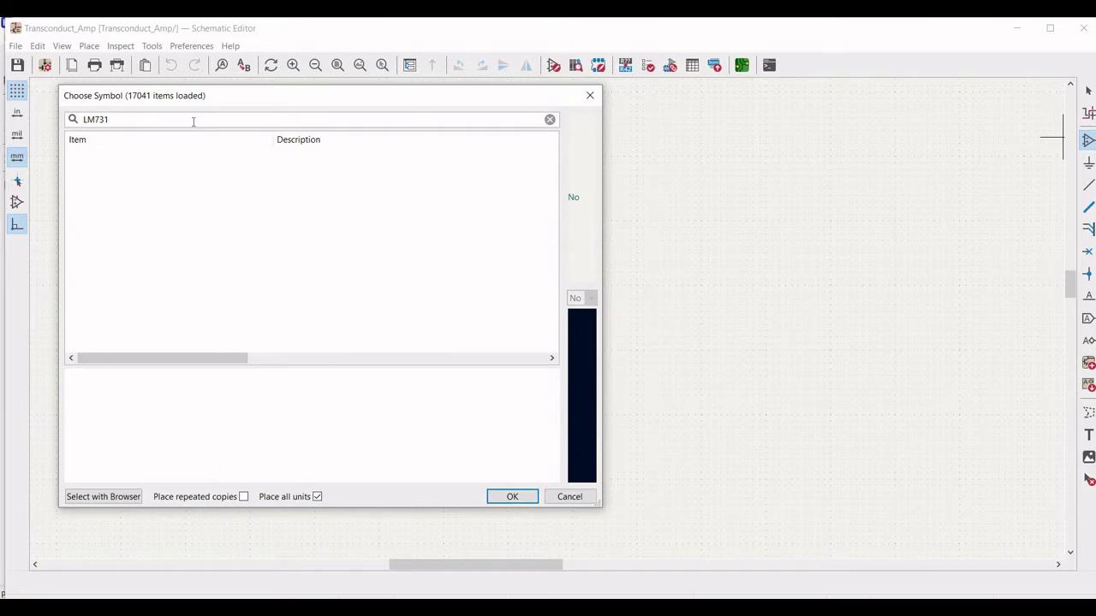
pyautogui.press('BackSpace')
pyautogui.press('BackSpace')
pyautogui.write('41')
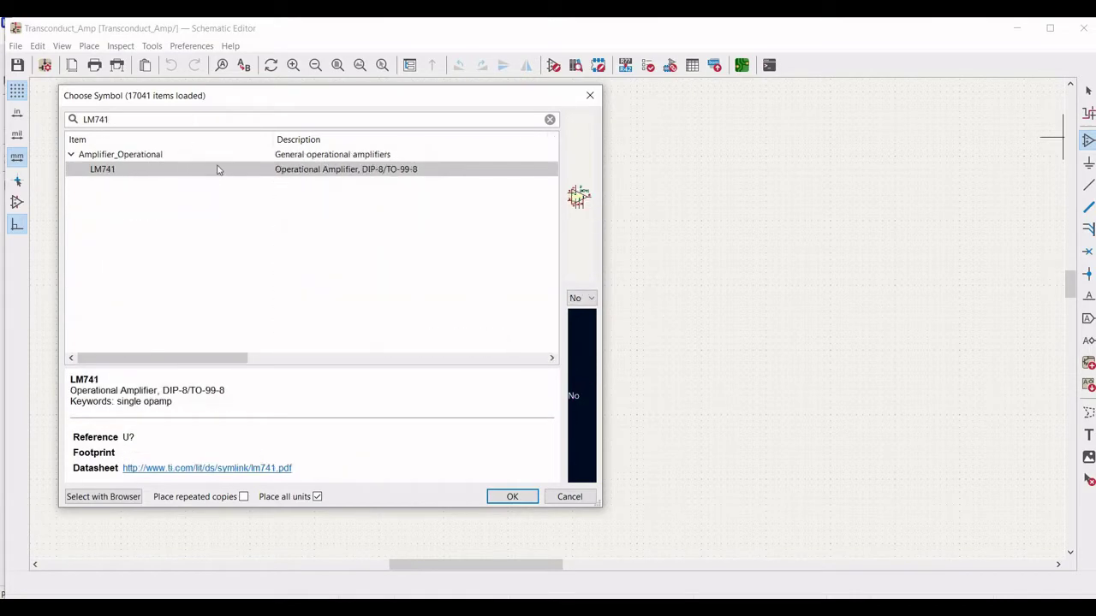
pyautogui.click(217, 171)
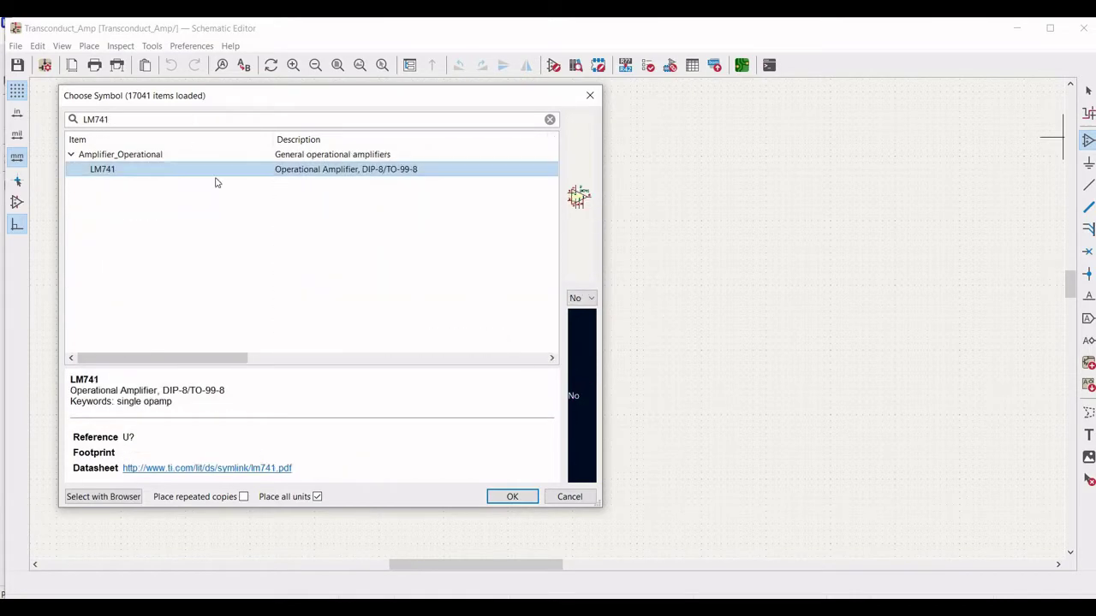
pyautogui.click(512, 497)
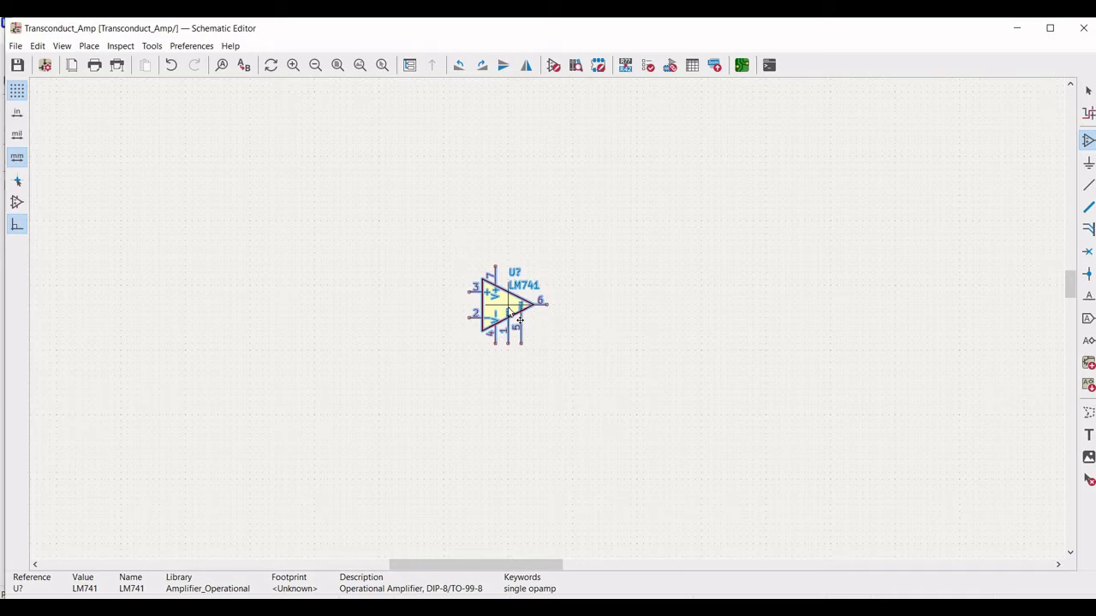
pyautogui.click(517, 317)
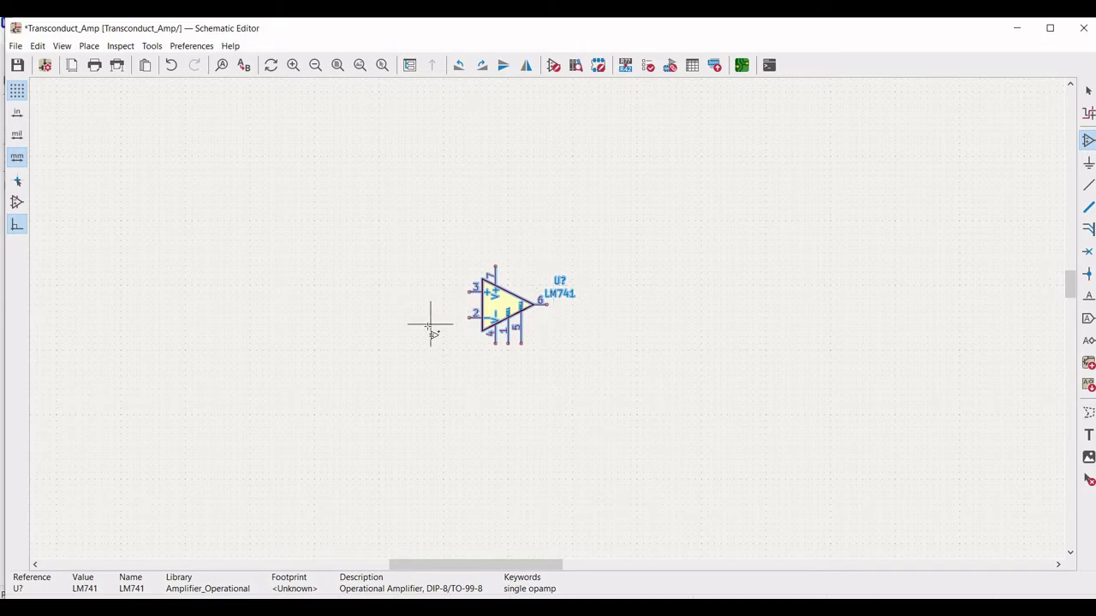
pyautogui.press('Escape')
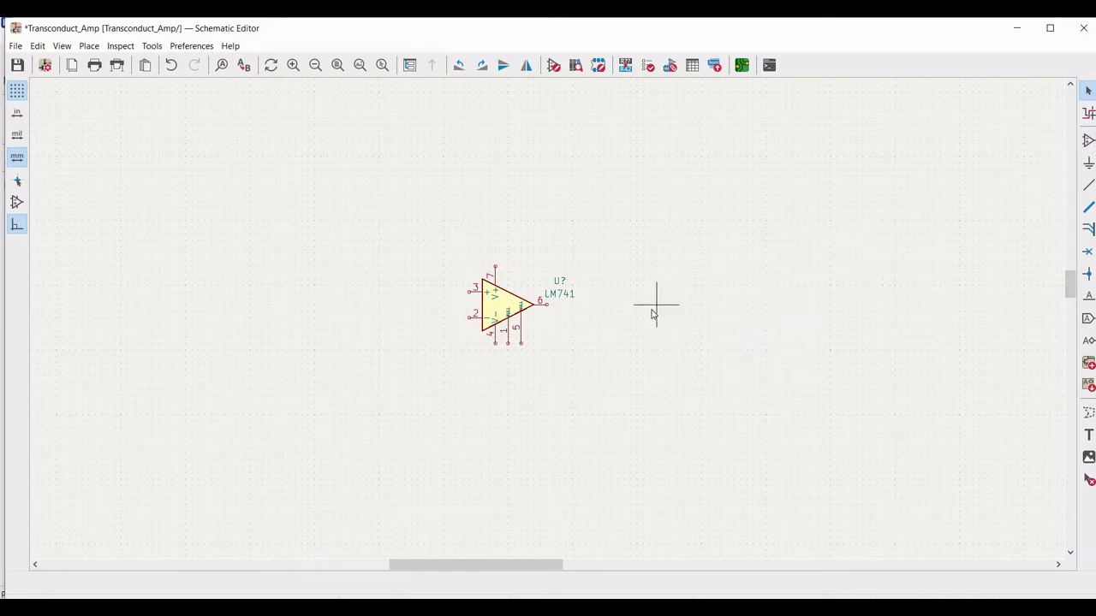
# Step: Place a simulation resistor R from the pspice library to the lower right of the op-amp
pyautogui.click(1089, 142)
pyautogui.click(495, 239)
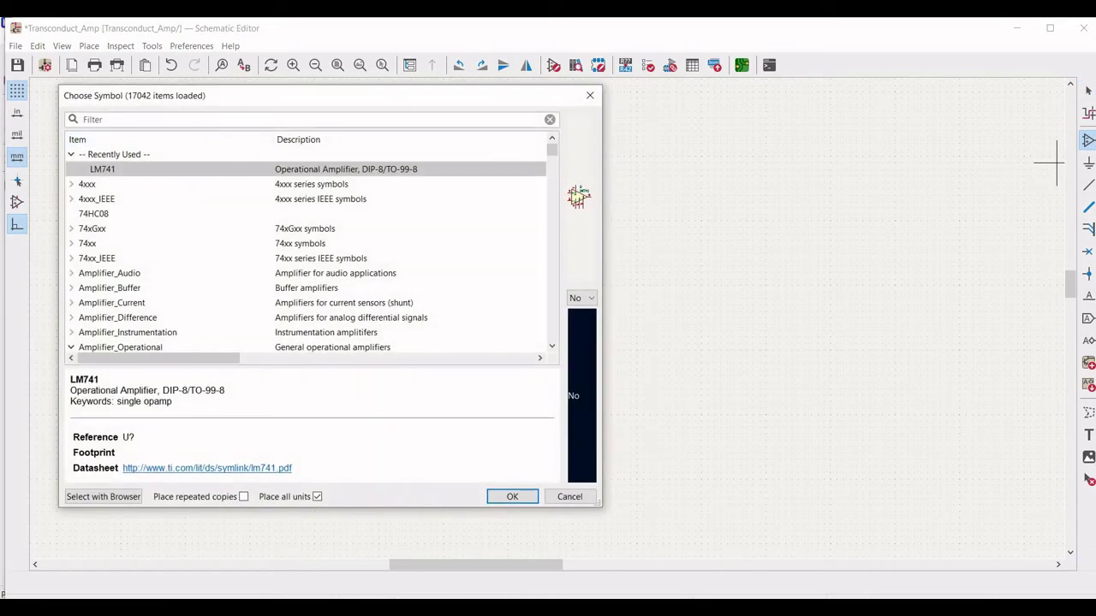
pyautogui.write('pspc')
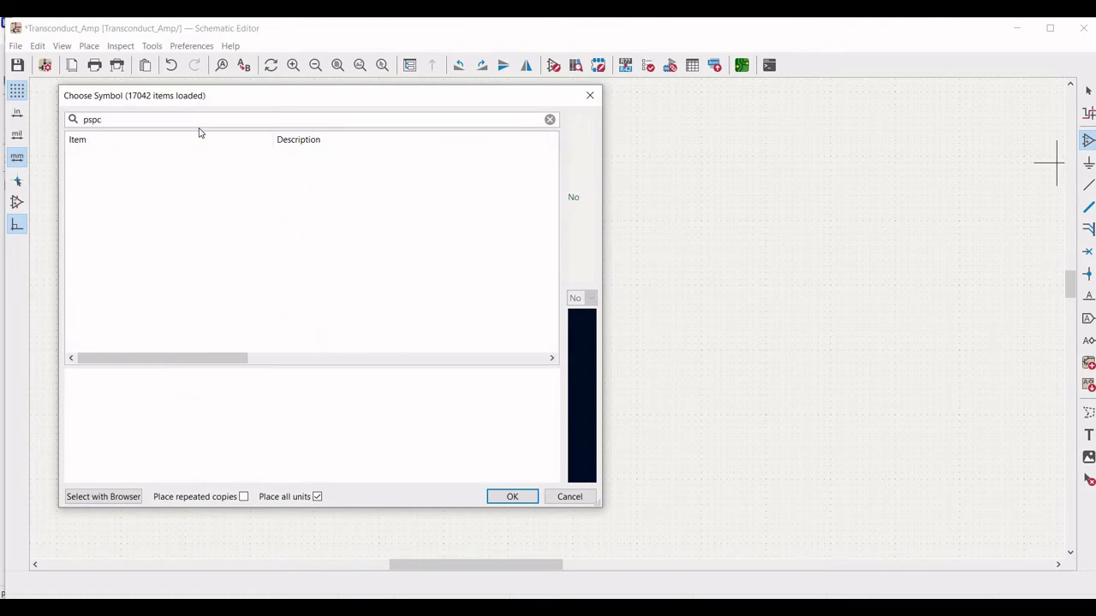
pyautogui.press('BackSpace')
pyautogui.write('ice')
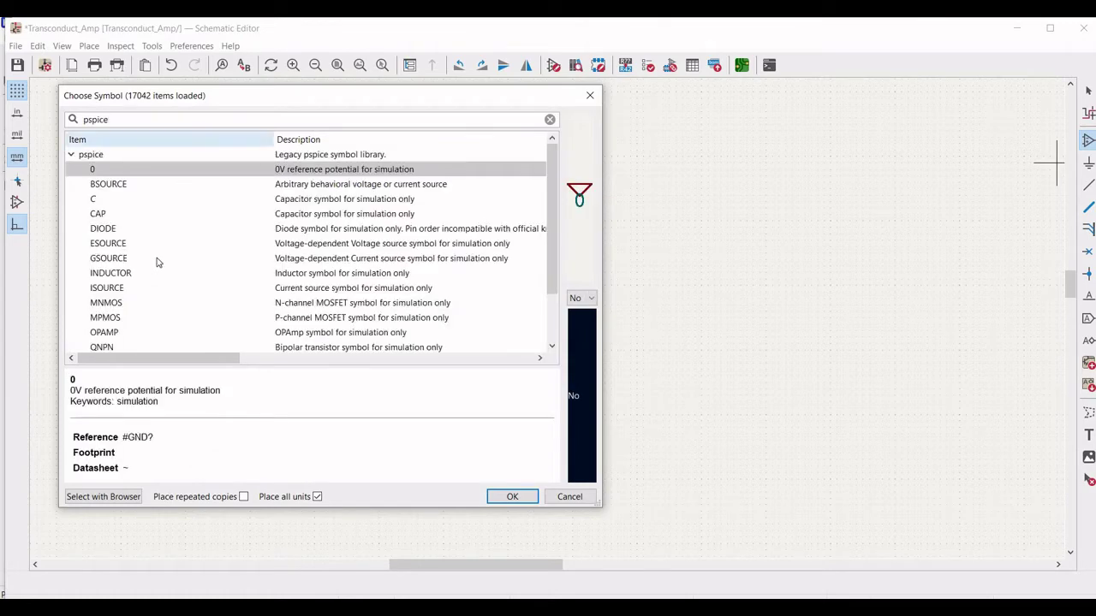
pyautogui.scroll(-2, 108, 308)
pyautogui.click(96, 319)
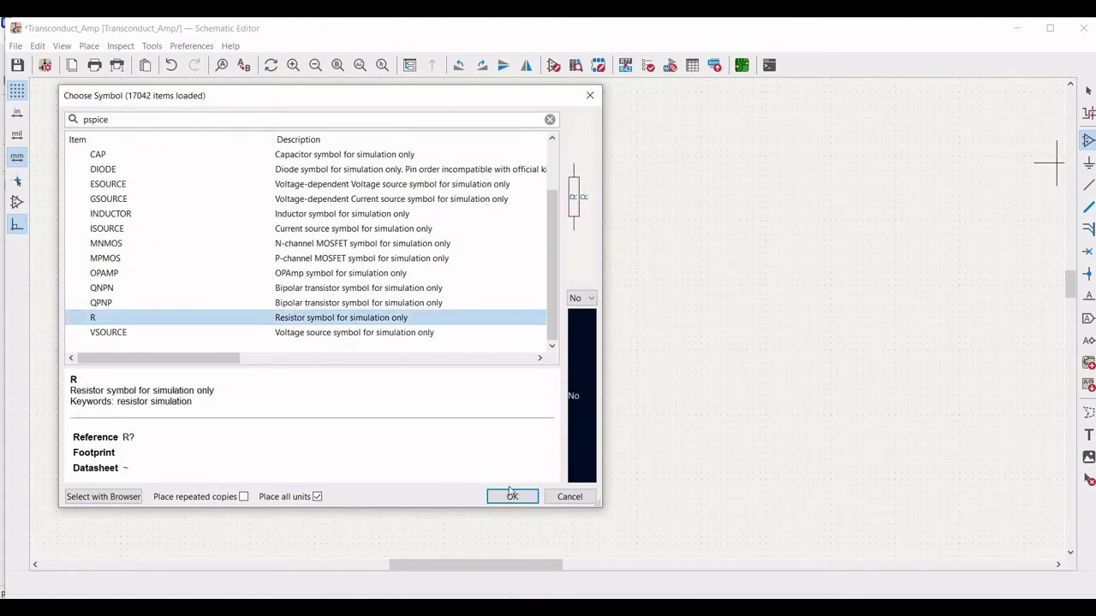
pyautogui.click(511, 495)
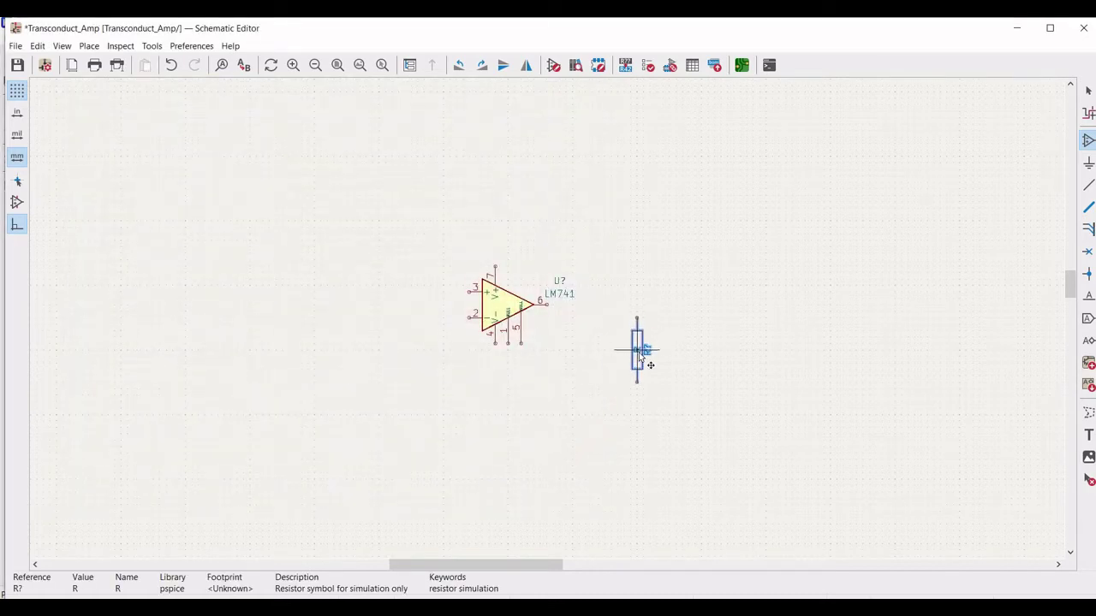
pyautogui.click(638, 352)
# Step: Place a second pspice resistor R directly below the first one, vertically aligned with it
pyautogui.click(637, 447)
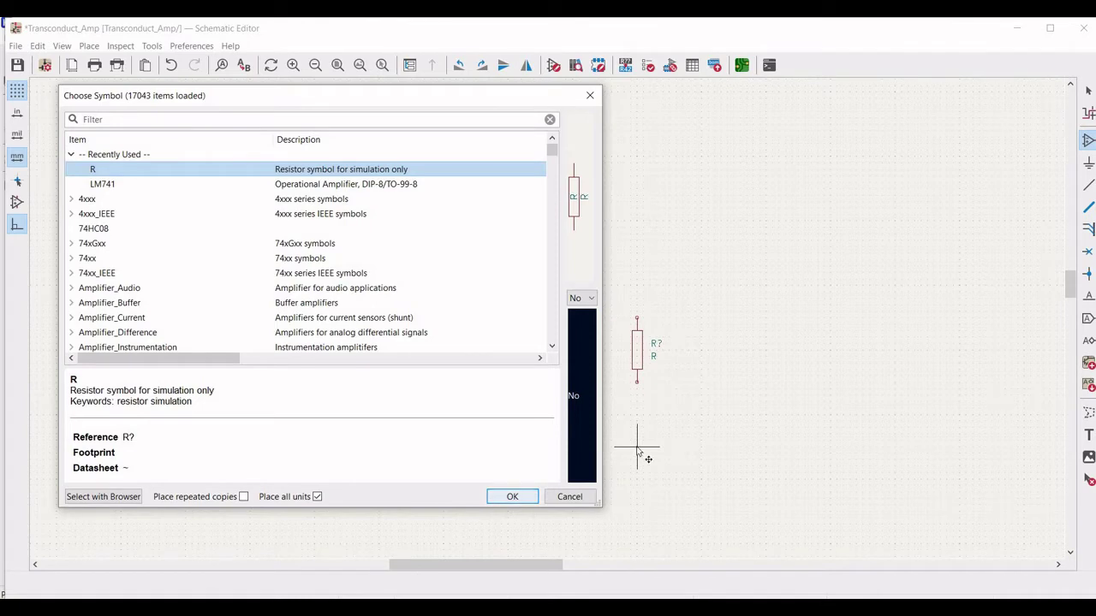
pyautogui.click(503, 497)
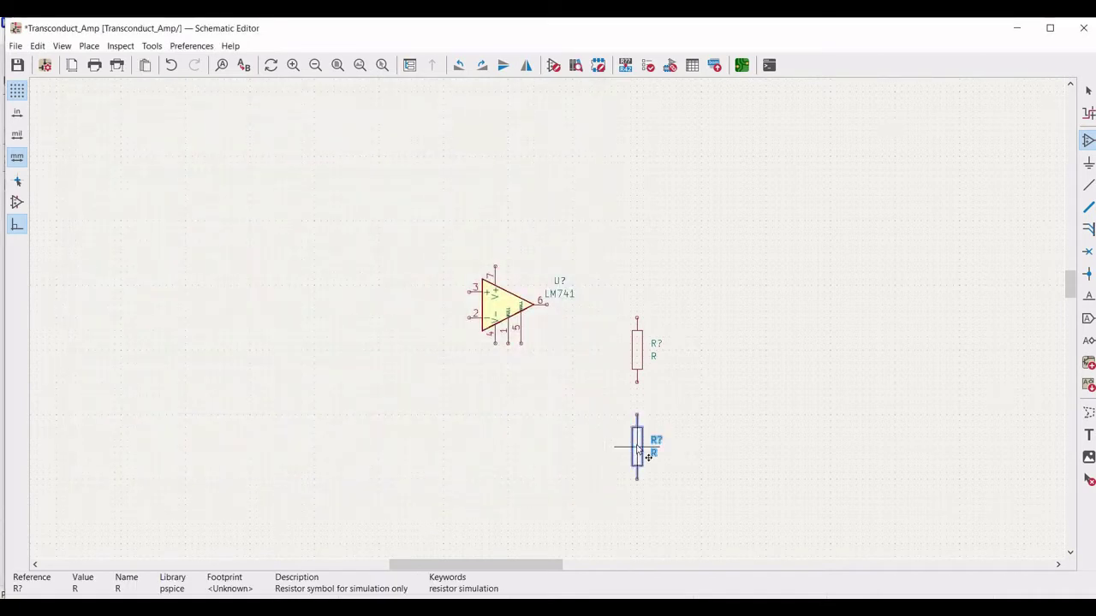
pyautogui.click(637, 447)
pyautogui.press('Escape')
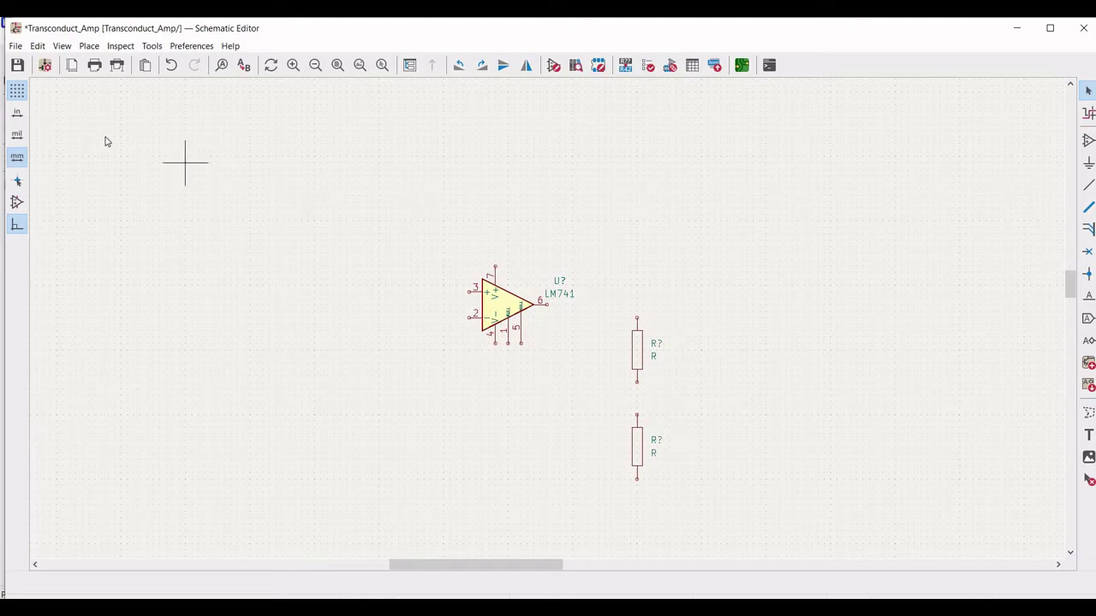
# Step: Place a VSOURCE voltage source from the pspice library to the upper right of the op-amp
pyautogui.click(1088, 140)
pyautogui.click(411, 174)
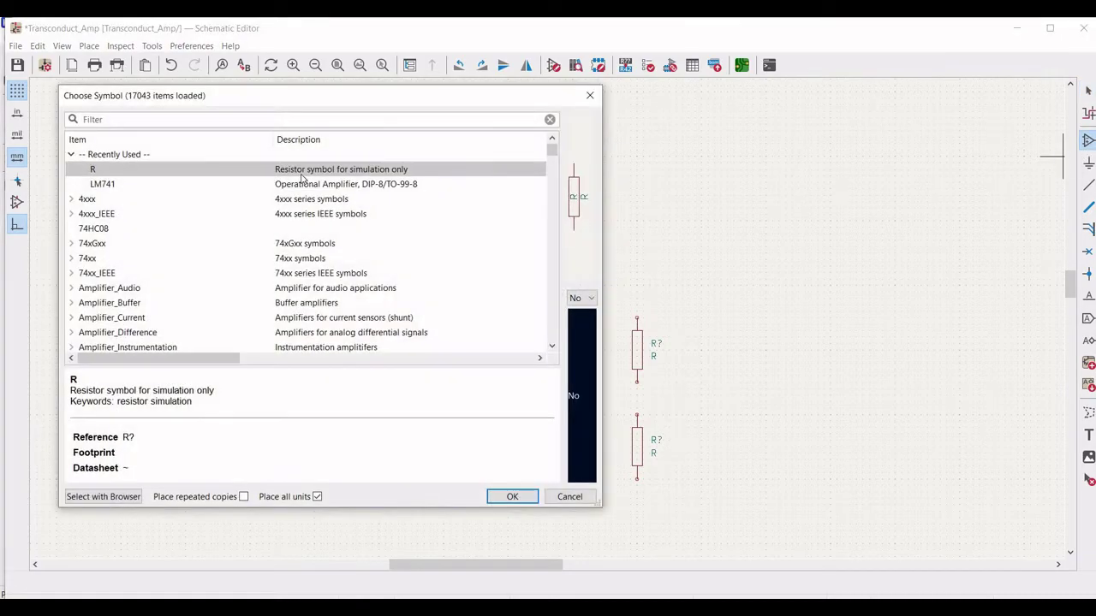
pyautogui.write('pspice')
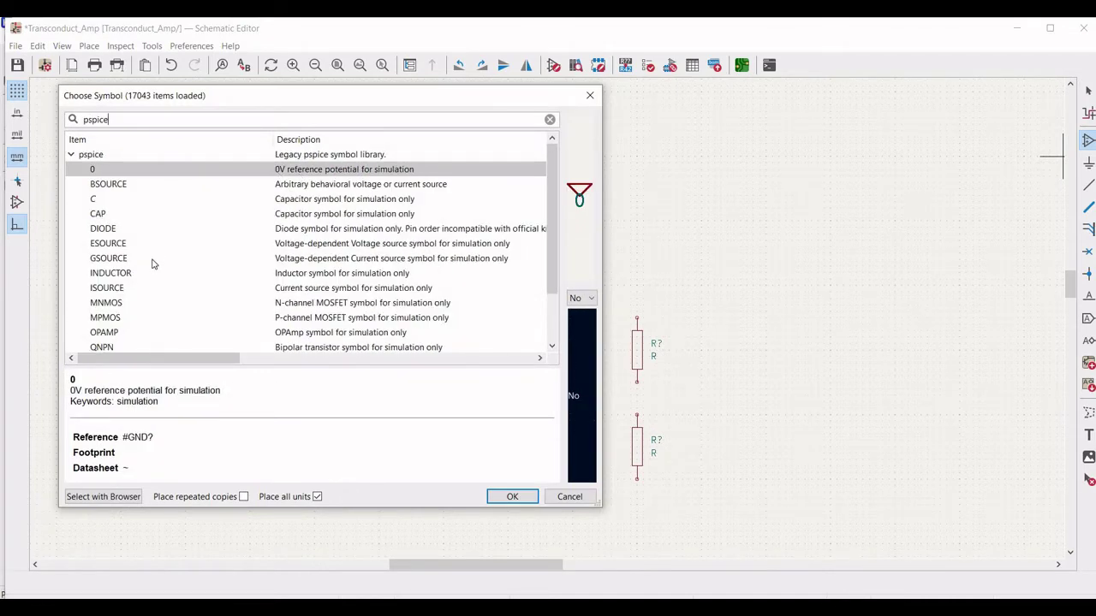
pyautogui.scroll(-2, 137, 291)
pyautogui.click(110, 335)
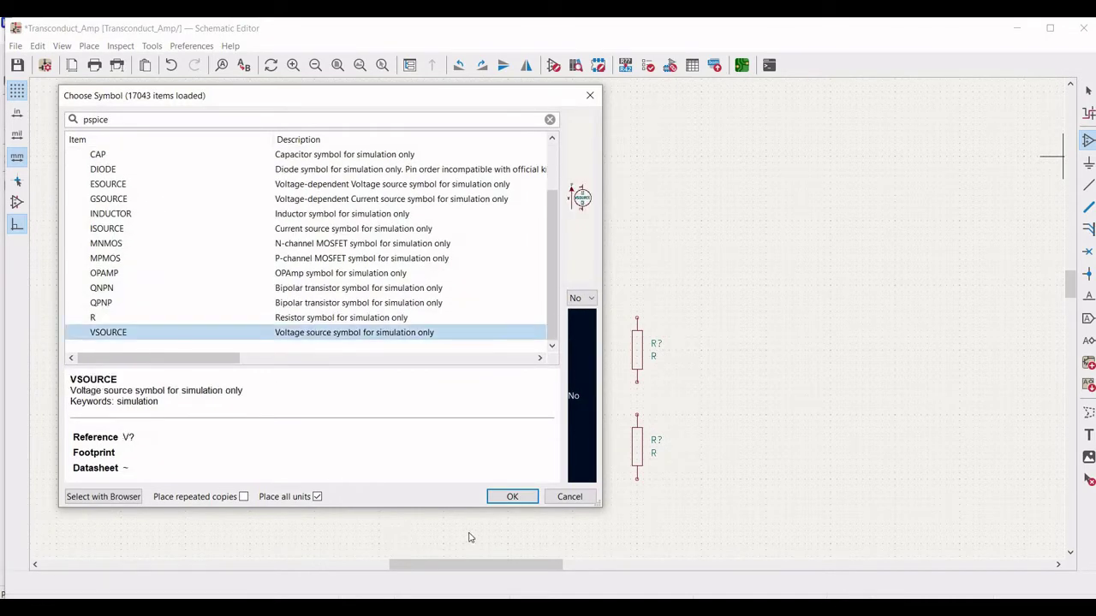
pyautogui.click(494, 501)
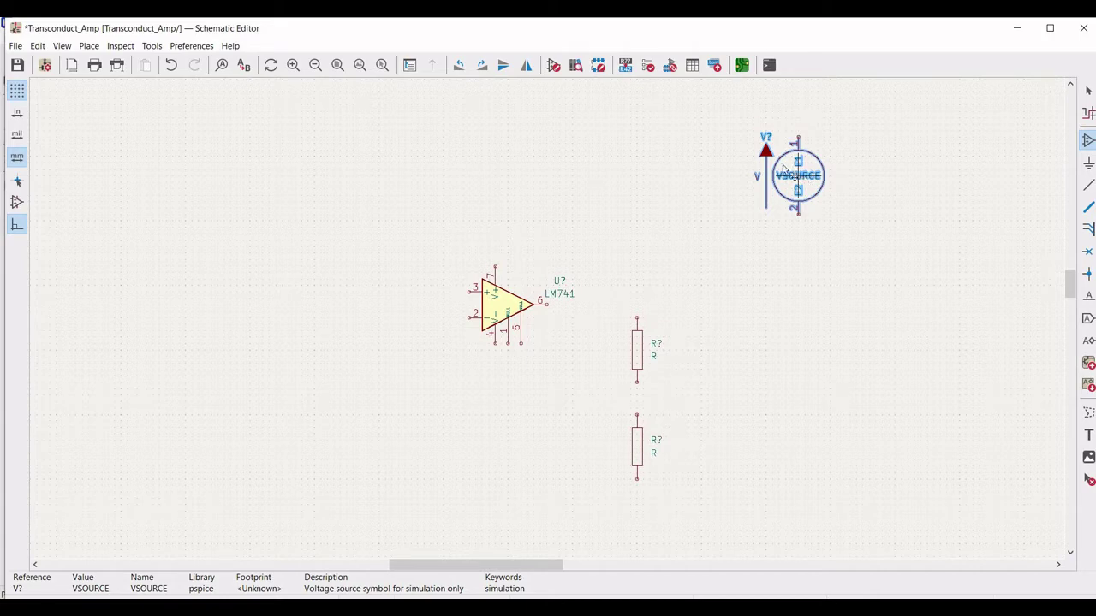
pyautogui.click(784, 168)
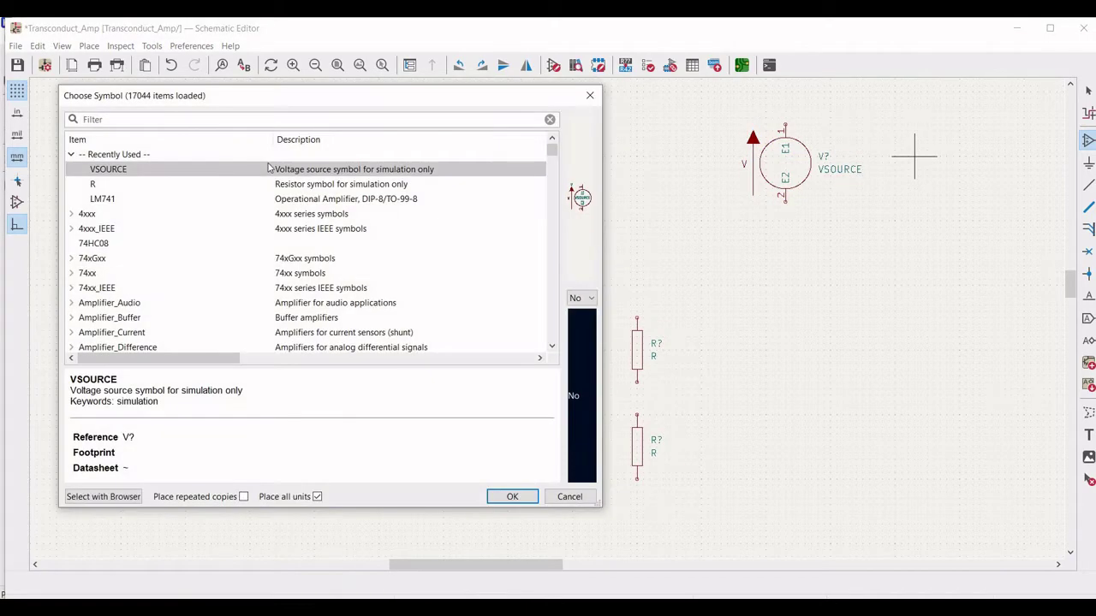
# Step: Place a second VSOURCE to the right of the first one, at the same height
pyautogui.click(512, 497)
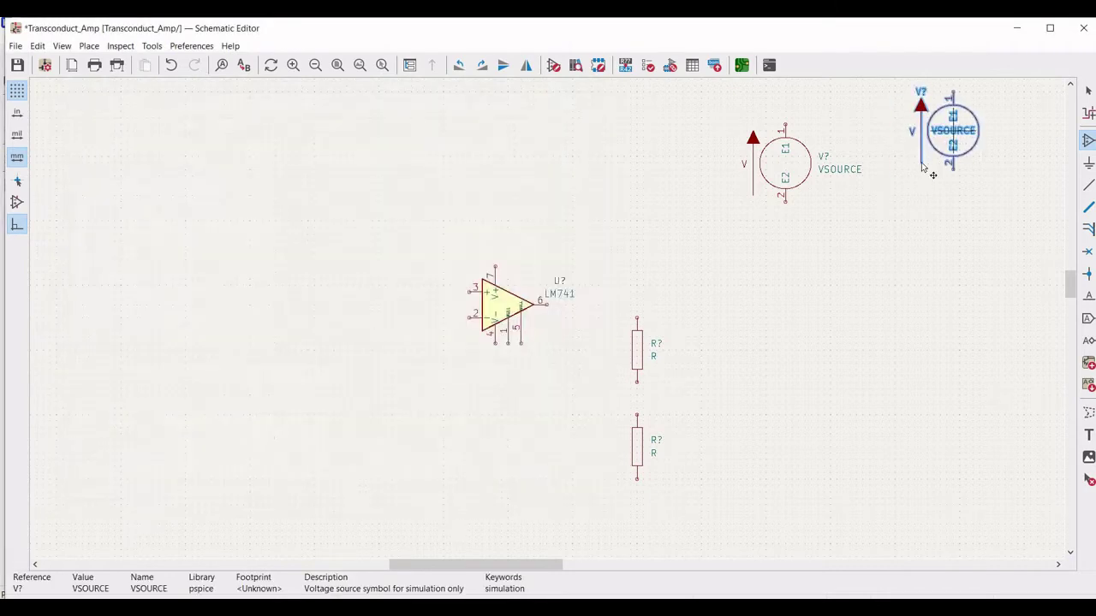
pyautogui.click(932, 175)
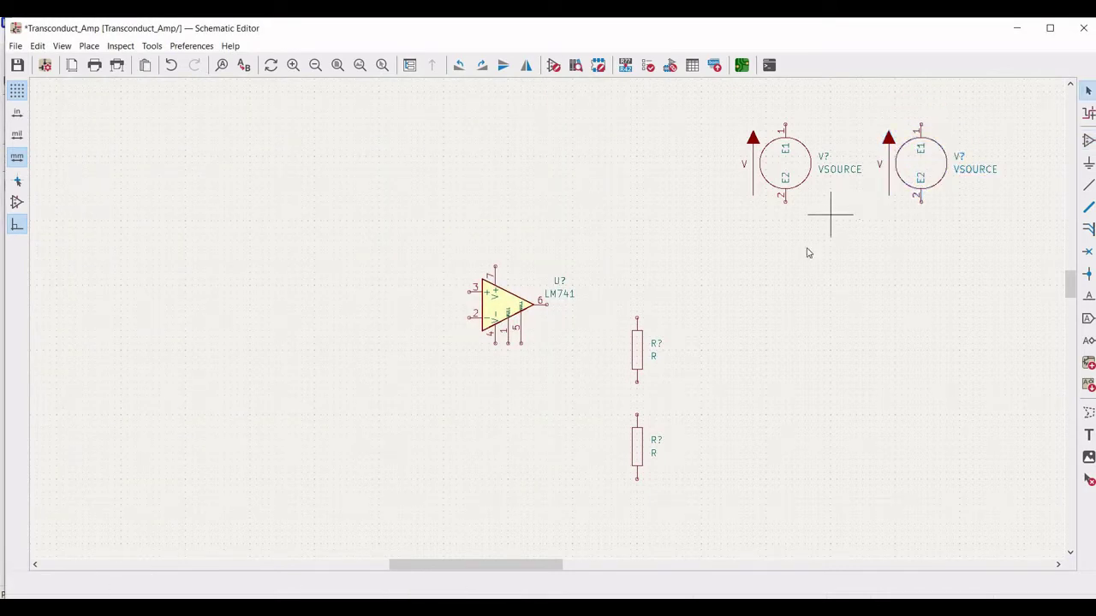
pyautogui.press('Escape')
# Step: Place a GND power symbol just below pin 2 of the first voltage source
pyautogui.click(1088, 162)
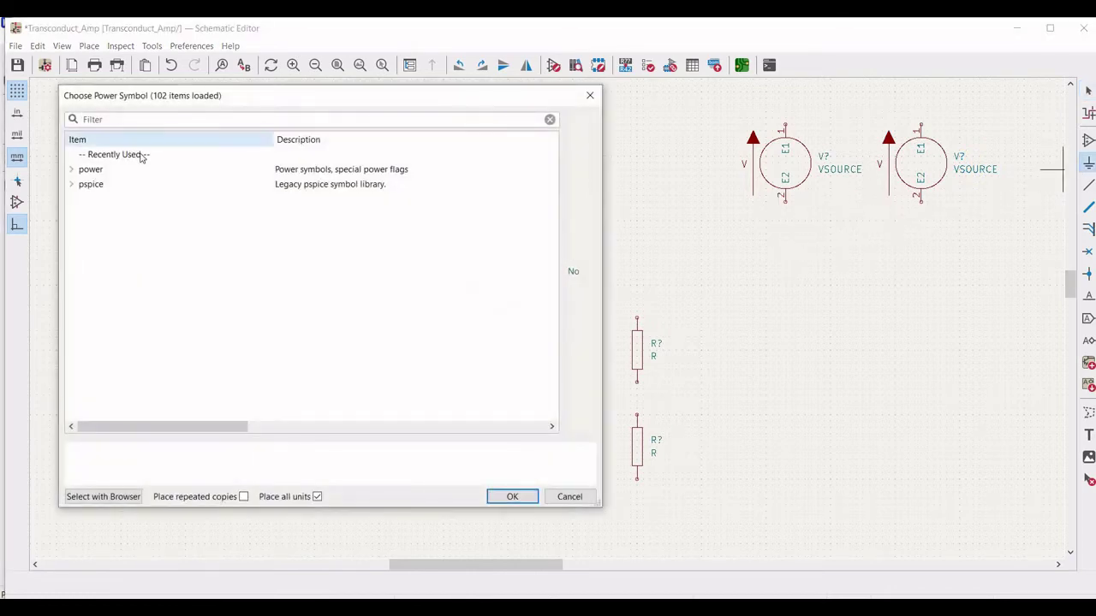
pyautogui.write('gnd')
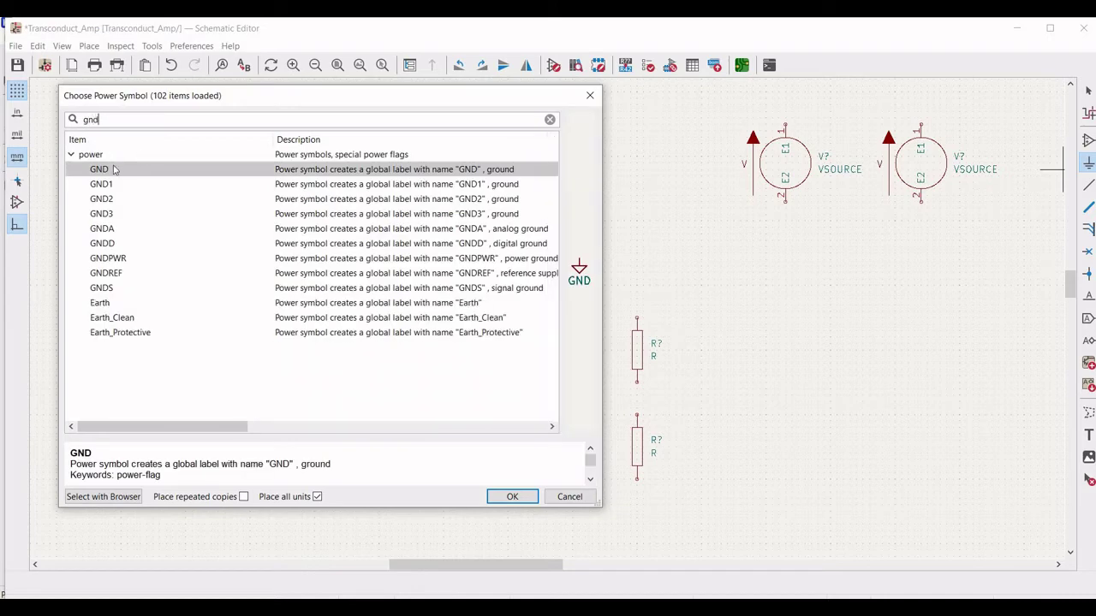
pyautogui.click(114, 170)
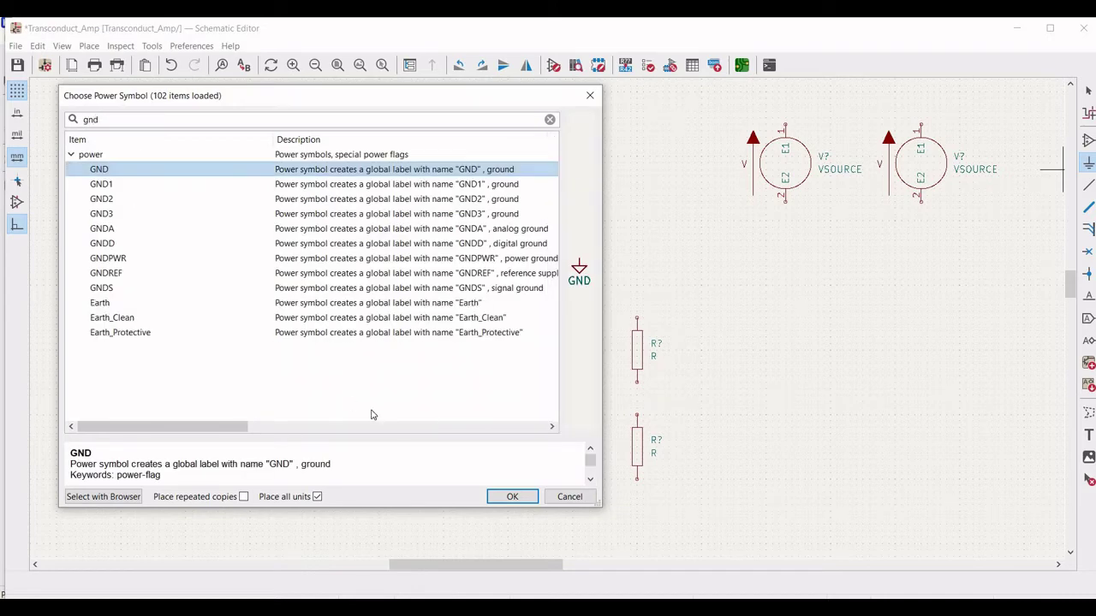
pyautogui.click(511, 497)
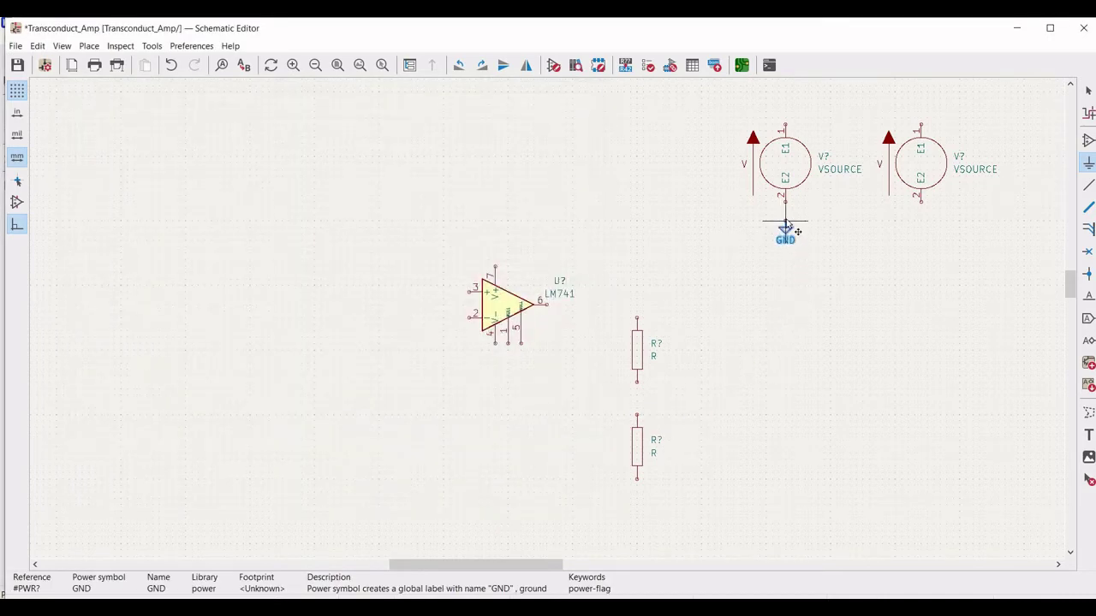
pyautogui.click(786, 223)
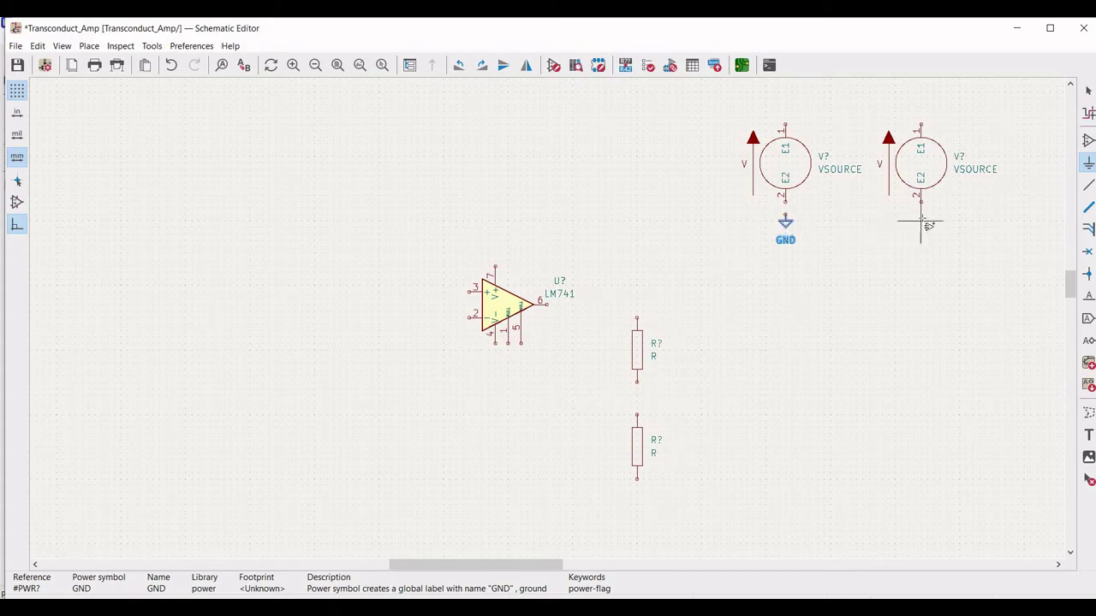
# Step: Place another GND symbol below the second voltage source and wire pin 2 of each source to its ground
pyautogui.click(921, 221)
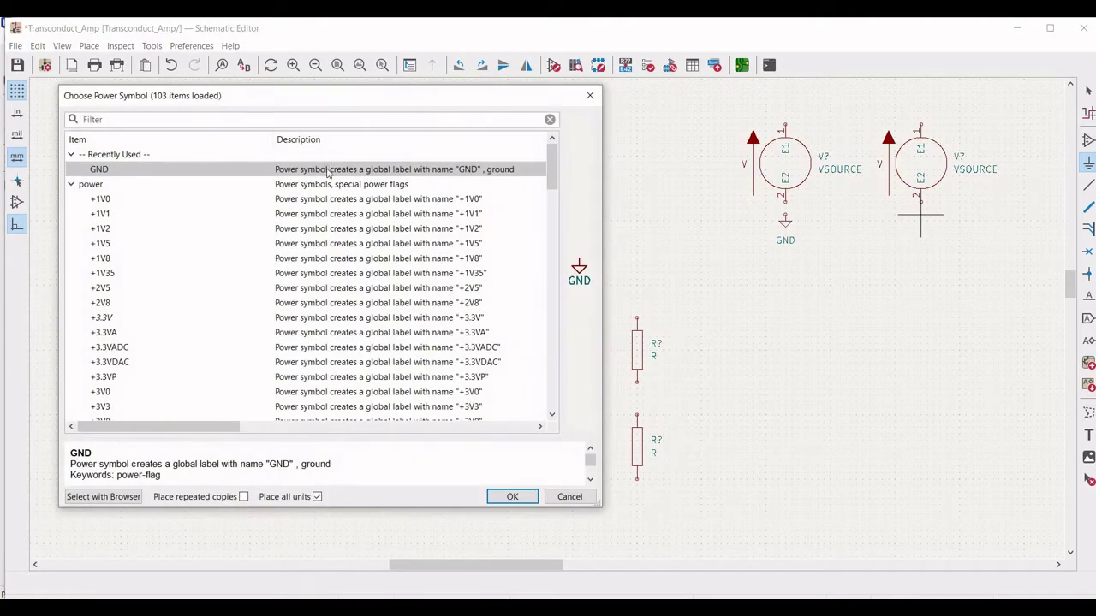
pyautogui.click(511, 496)
pyautogui.click(921, 223)
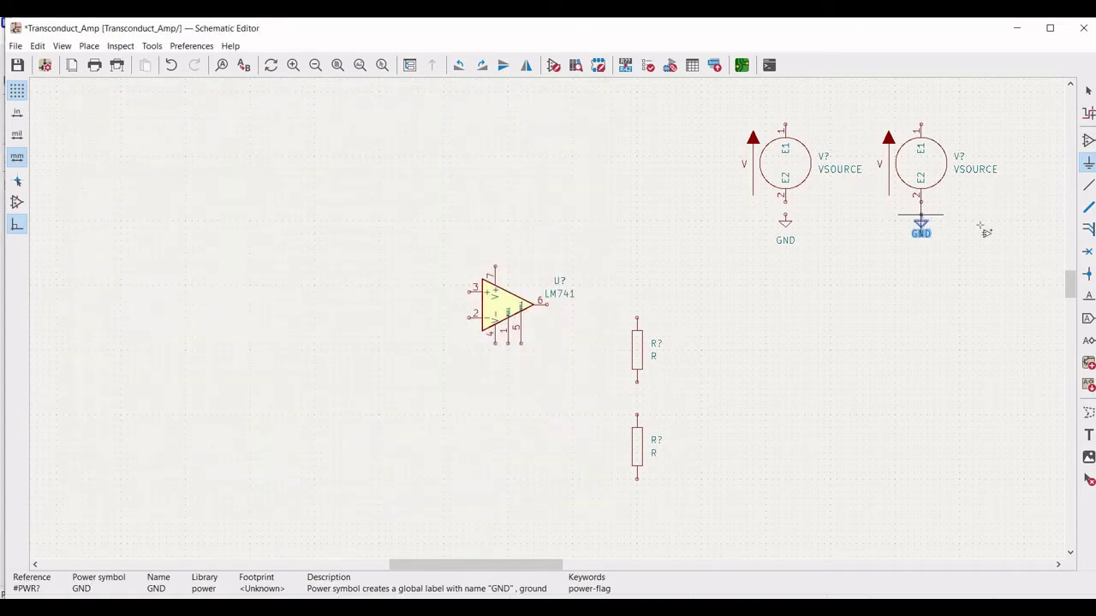
pyautogui.click(1089, 185)
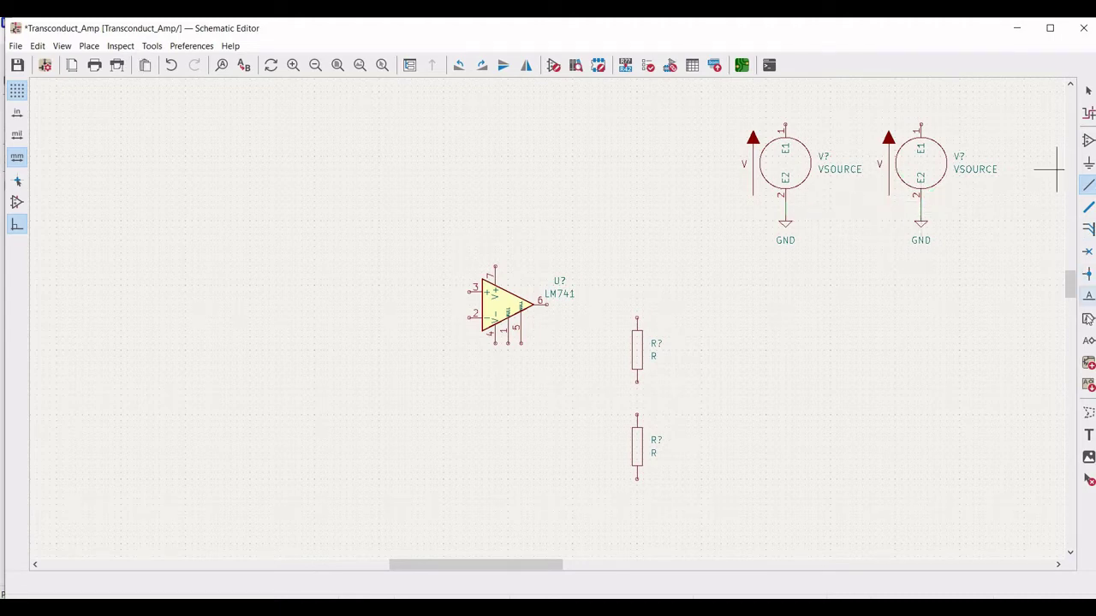
# Step: Place a global label named Vdd just above pin 1 of the first voltage source
pyautogui.click(1088, 318)
pyautogui.click(625, 129)
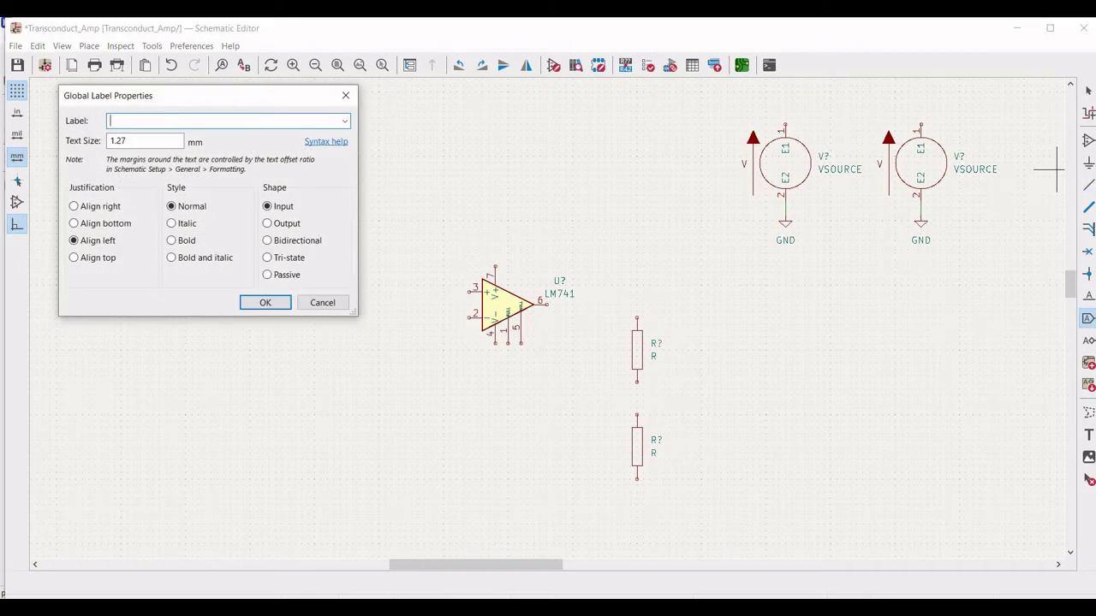
pyautogui.write('Vdd')
pyautogui.click(265, 303)
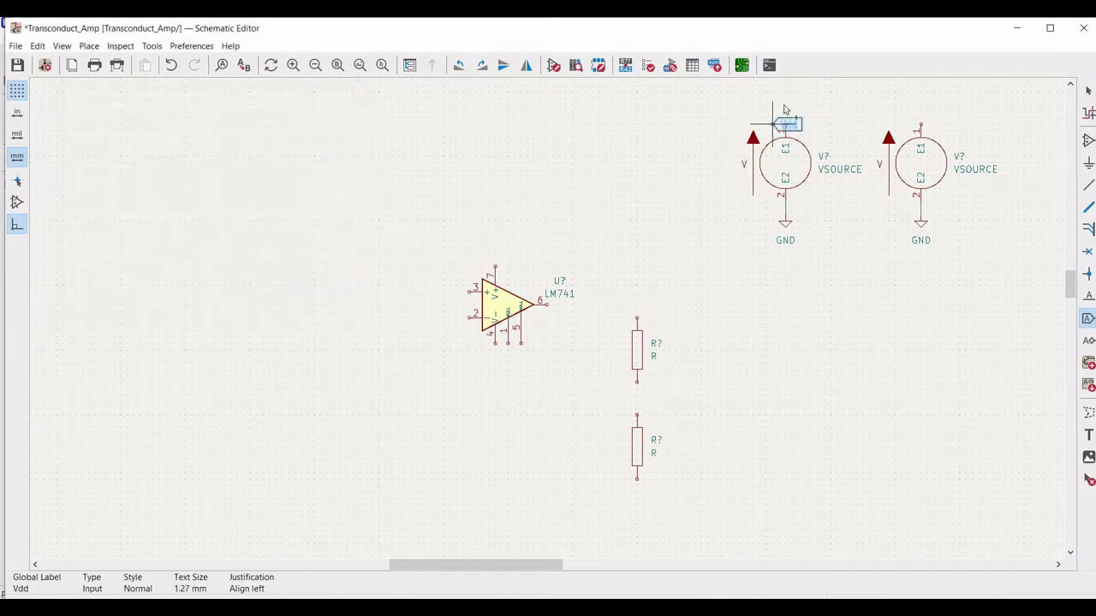
pyautogui.click(785, 99)
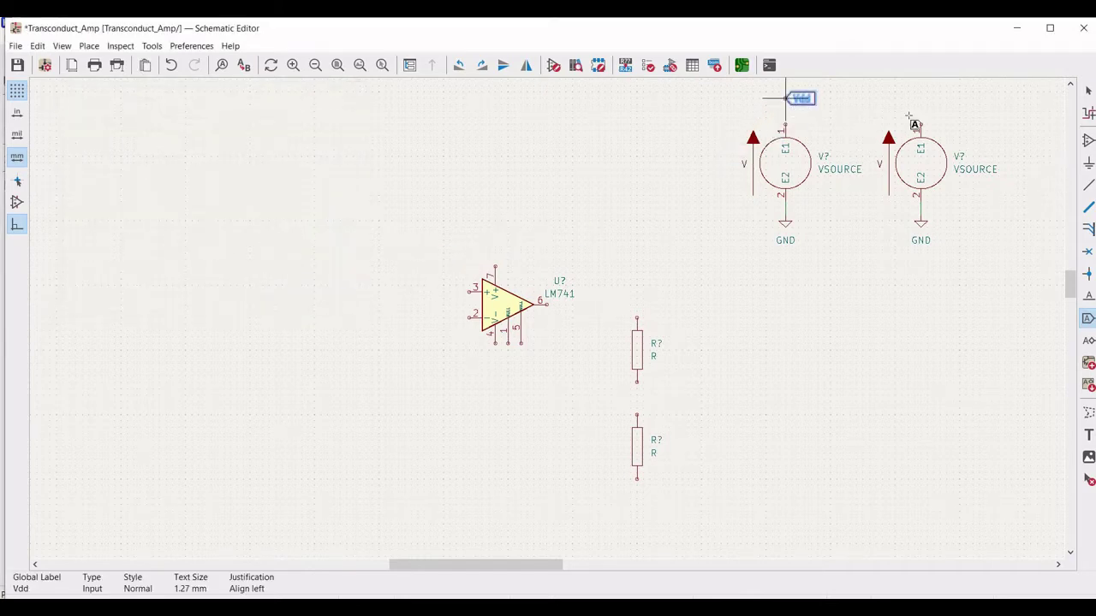
# Step: Place a global label named Vss just above pin 1 of the second voltage source
pyautogui.click(923, 106)
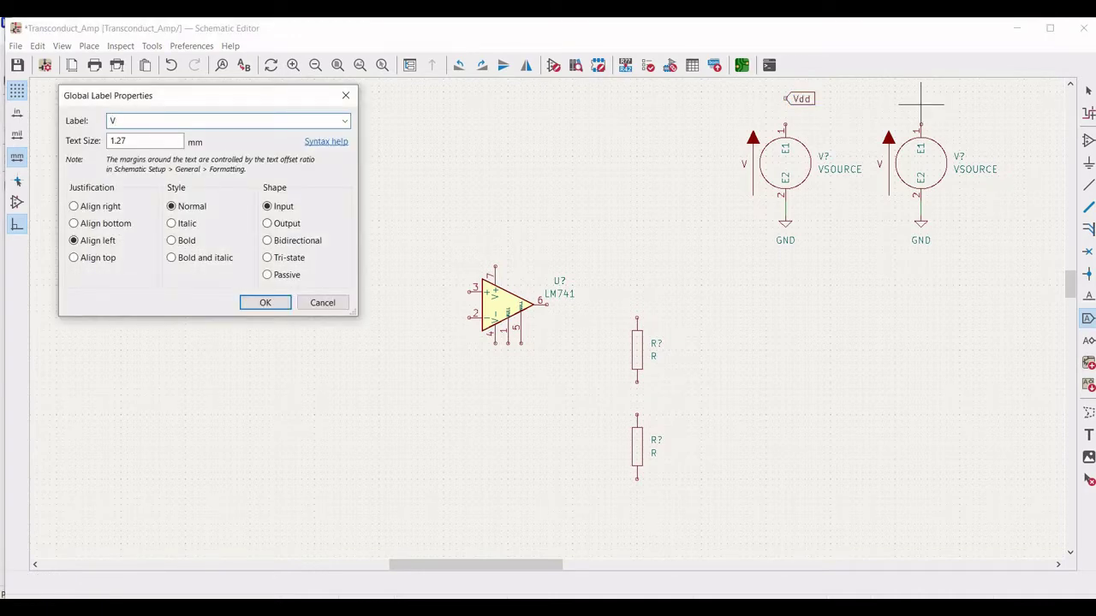
pyautogui.write('Vss')
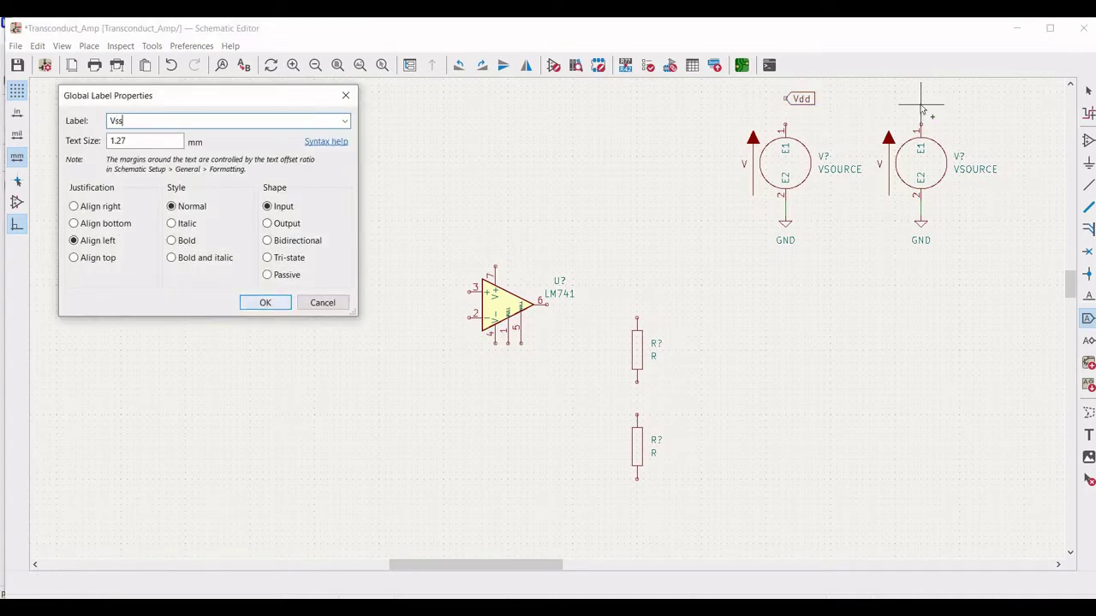
pyautogui.click(259, 303)
pyautogui.click(922, 100)
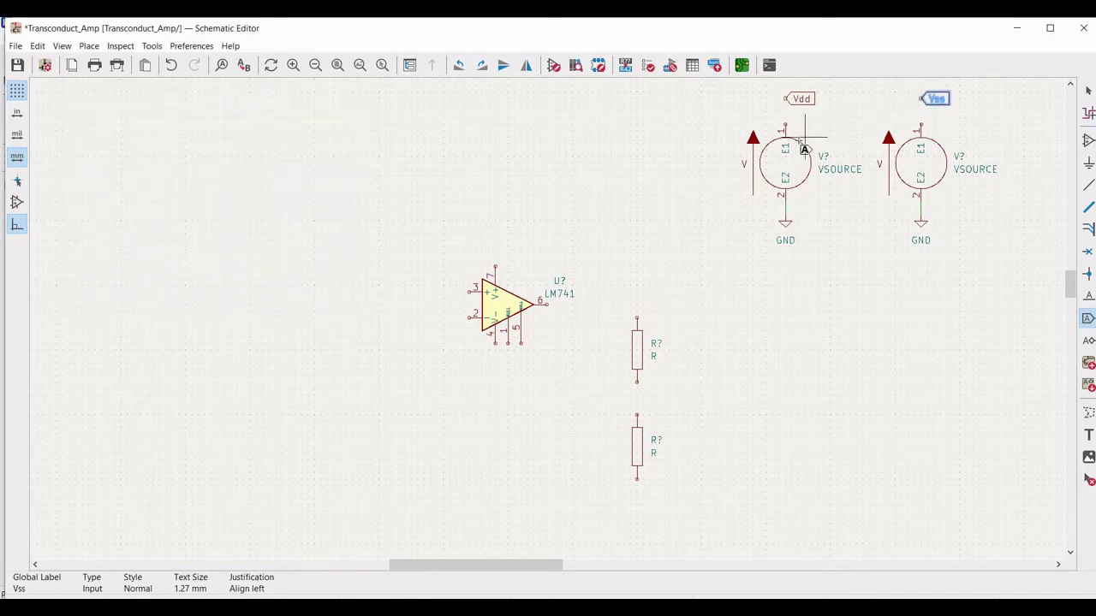
pyautogui.press('Escape')
# Step: Set the first voltage source's reference to Vdd and its value to 0
pyautogui.rightClick(785, 161)
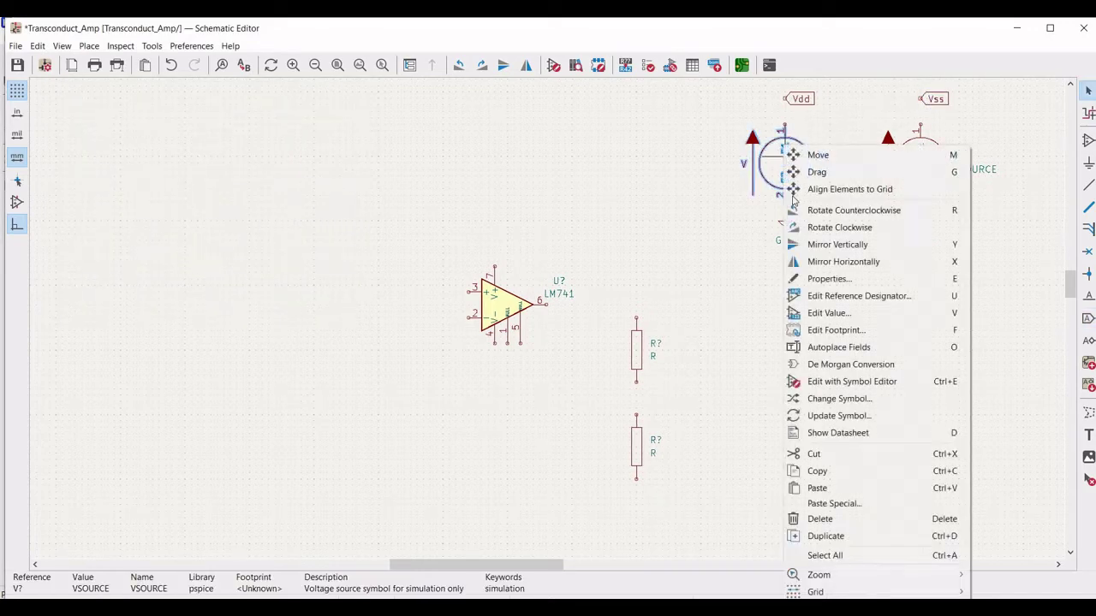
pyautogui.press('Return')
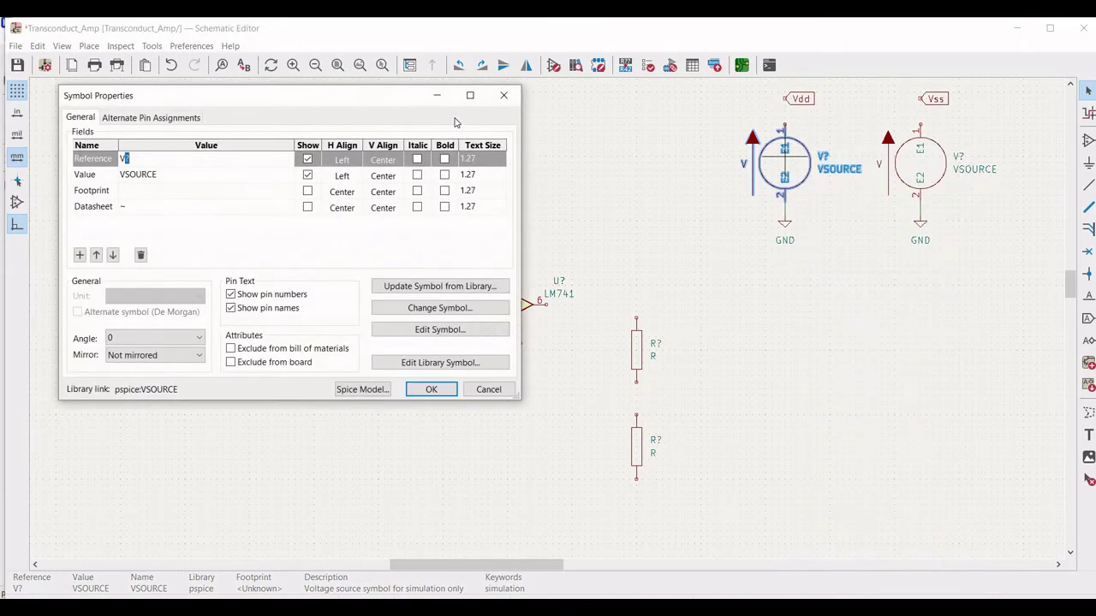
pyautogui.write('dd')
pyautogui.click(190, 174)
pyautogui.write('0')
# Step: Give the Vdd source a Spice model with a DC voltage of 5 and apply its properties
pyautogui.click(351, 391)
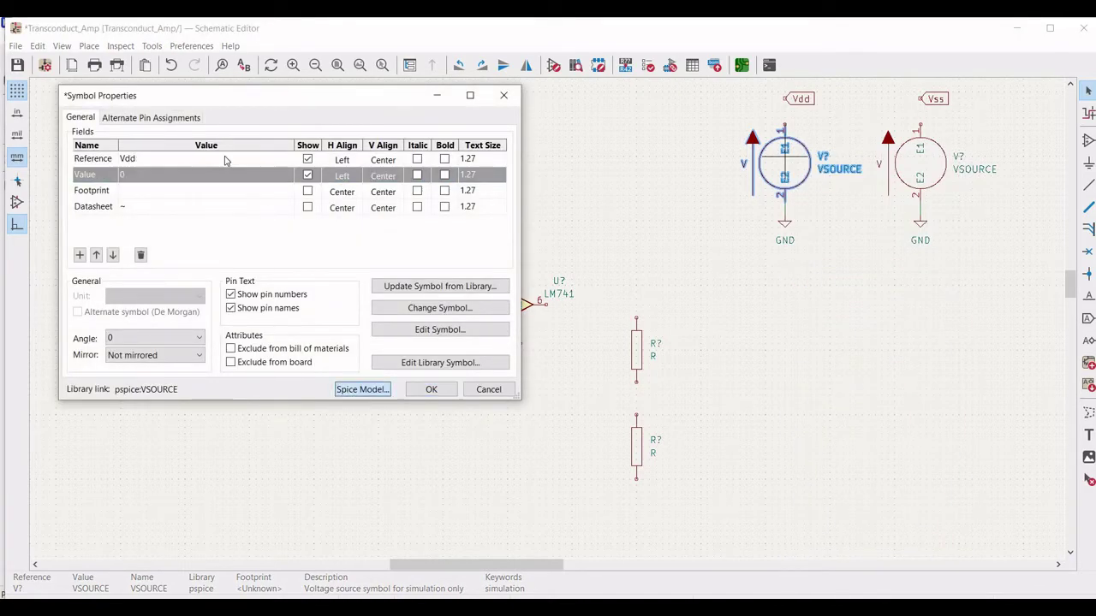
pyautogui.click(206, 86)
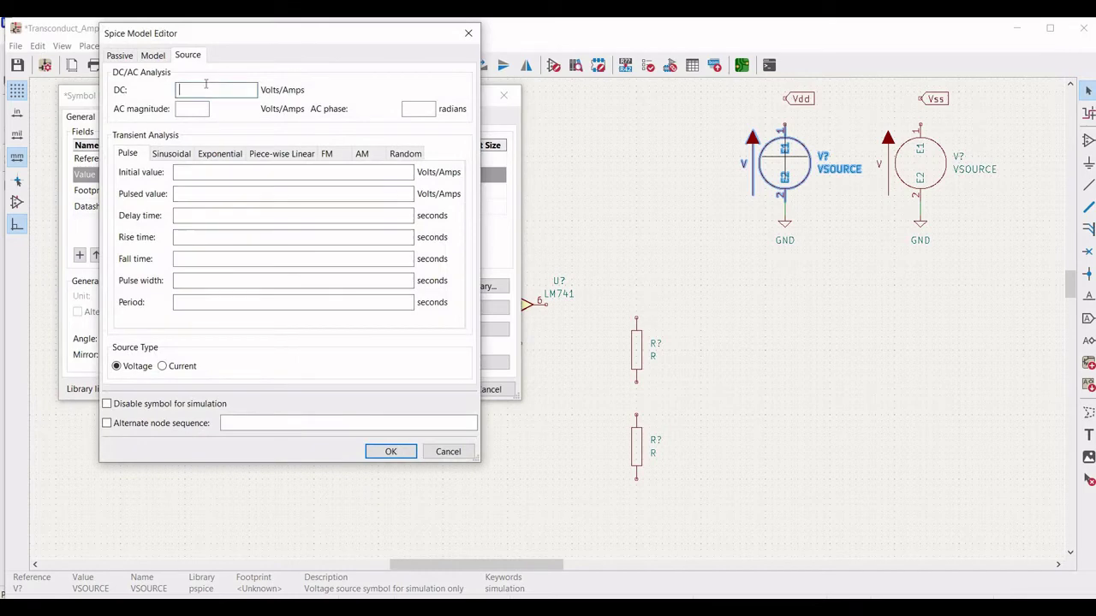
pyautogui.write('5')
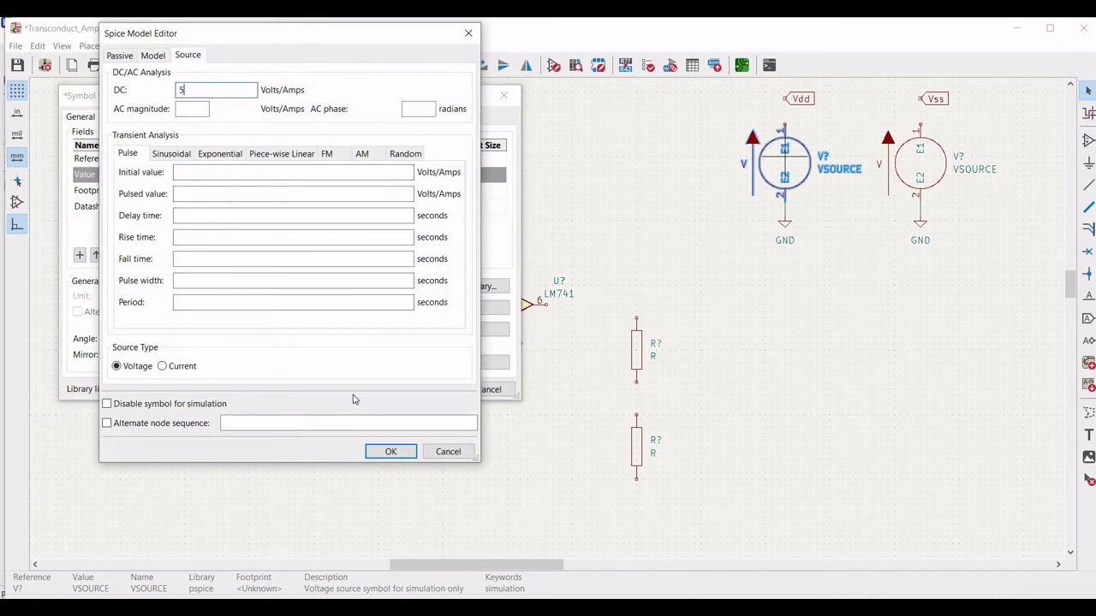
pyautogui.click(391, 452)
pyautogui.click(431, 390)
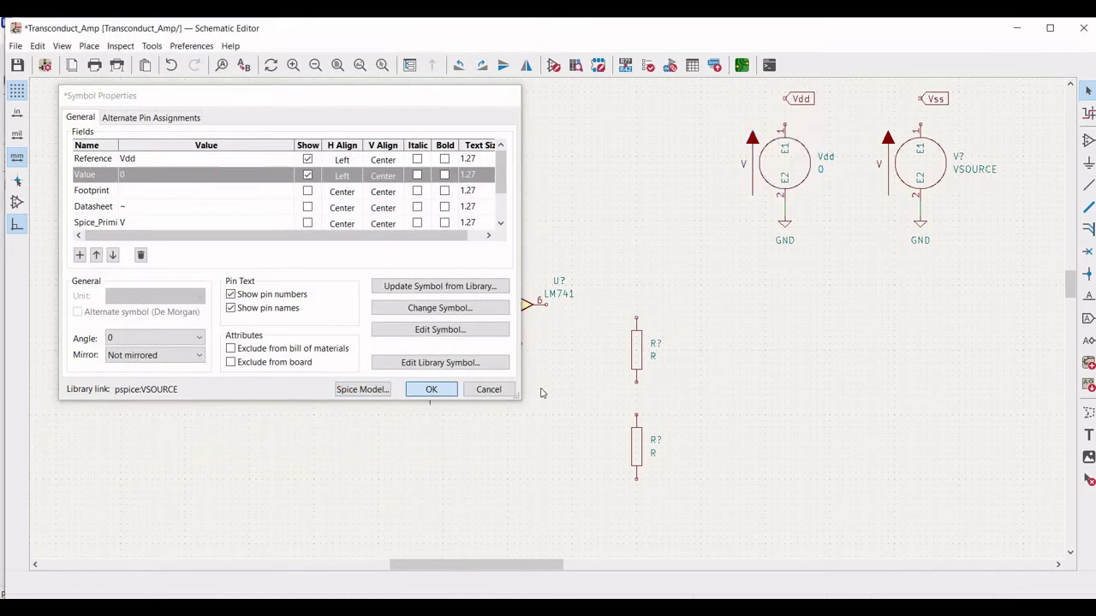
# Step: Set the second voltage source's reference to Vss and its value to 0
pyautogui.rightClick(916, 166)
pyautogui.click(954, 274)
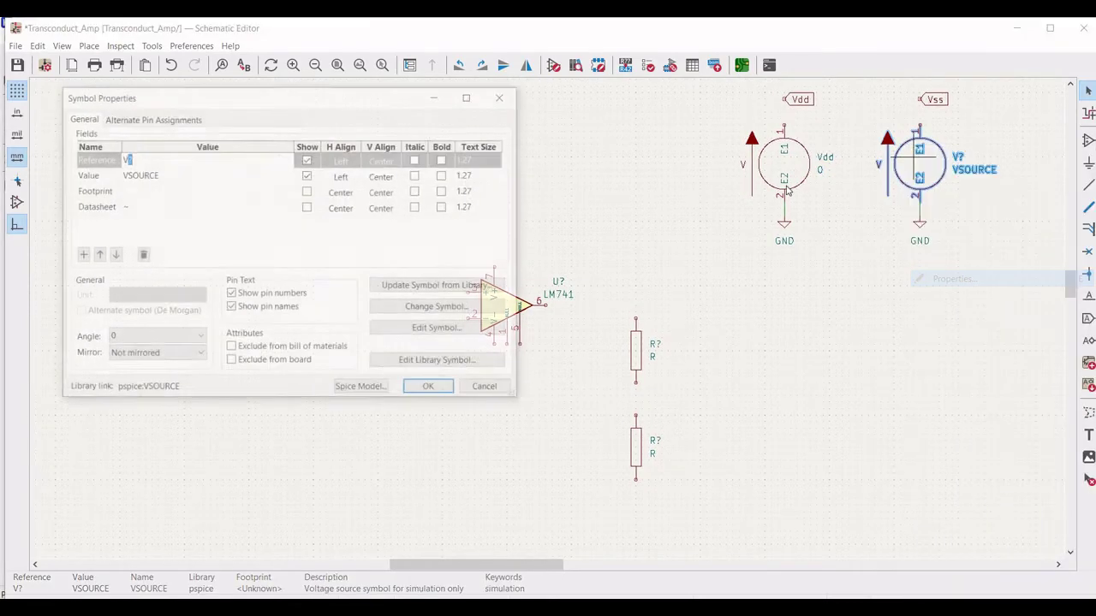
pyautogui.write('ss')
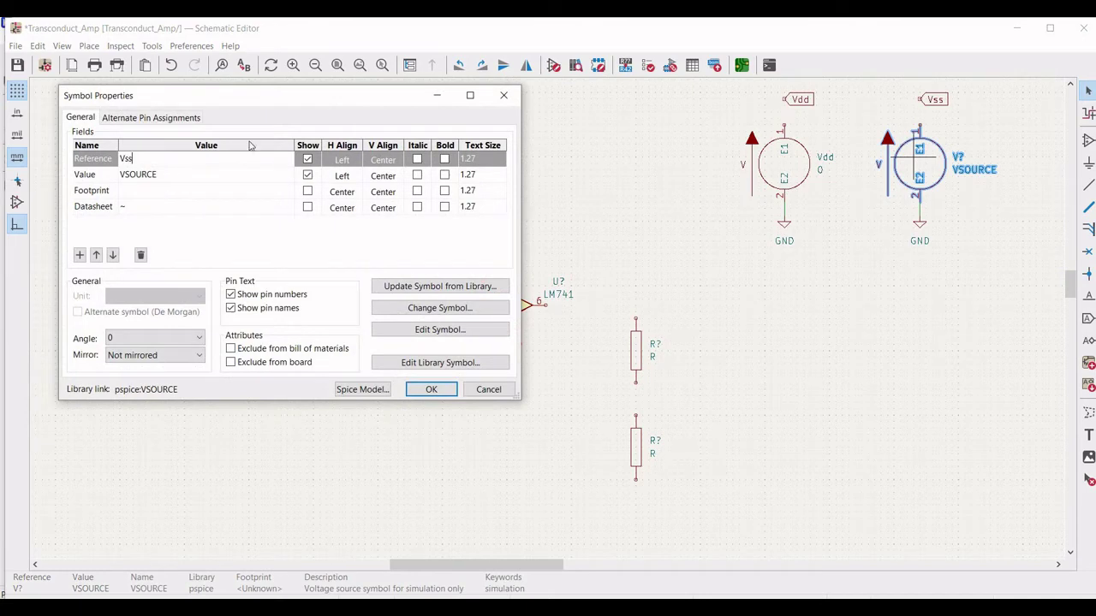
pyautogui.click(193, 175)
pyautogui.write('0')
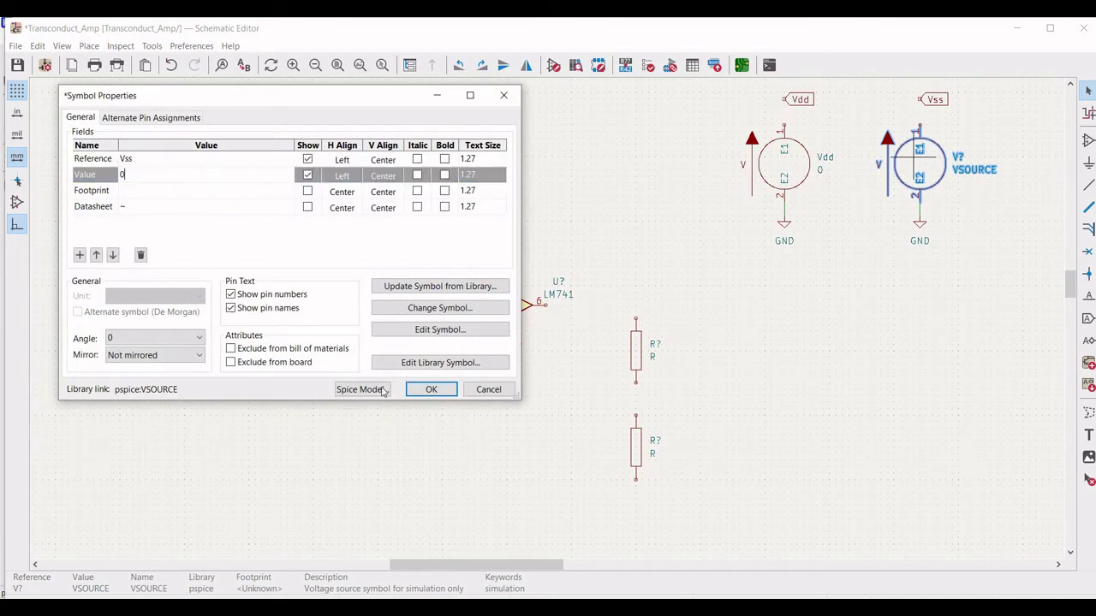
# Step: Give the Vss source a Spice model with a DC voltage of -5 and apply its properties
pyautogui.click(360, 390)
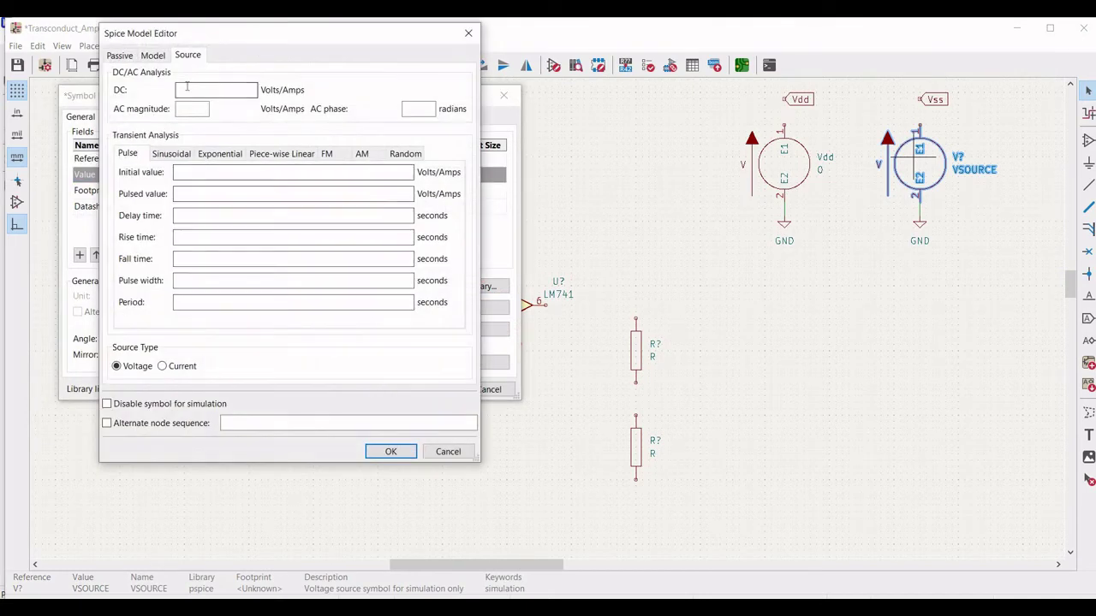
pyautogui.click(186, 87)
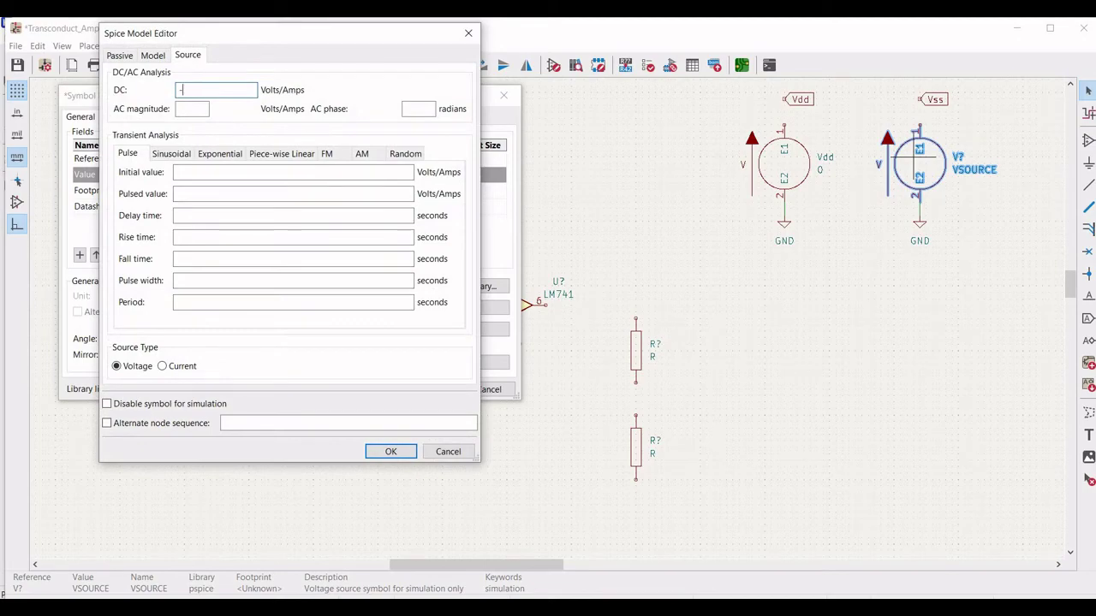
pyautogui.write('-5')
pyautogui.click(390, 451)
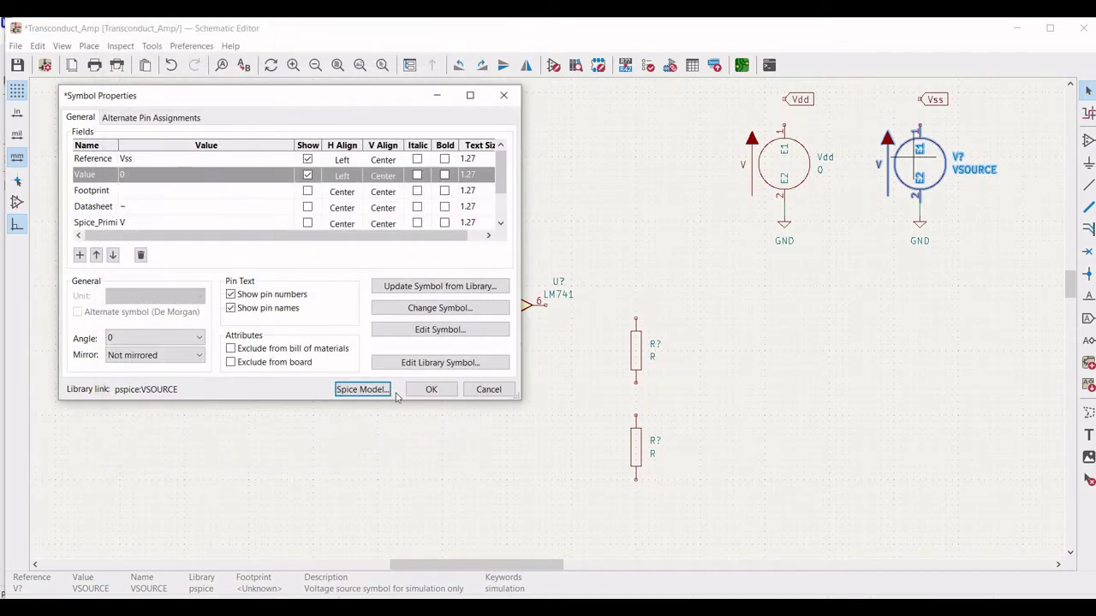
pyautogui.click(414, 391)
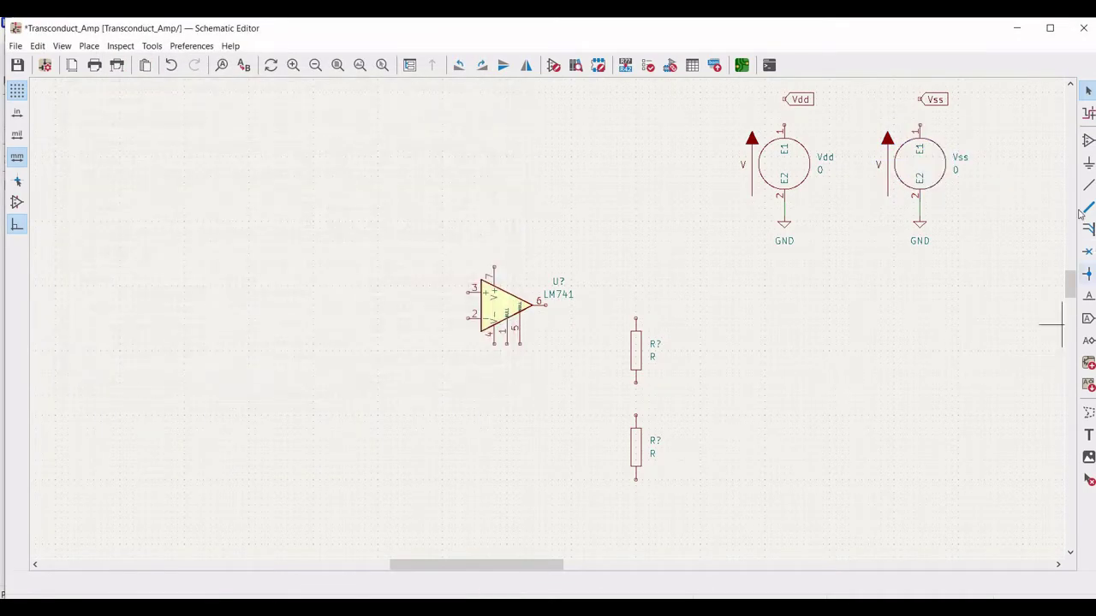
# Step: Wire the Vdd and Vss labels to pin 1 of the voltage sources below them
pyautogui.click(1088, 187)
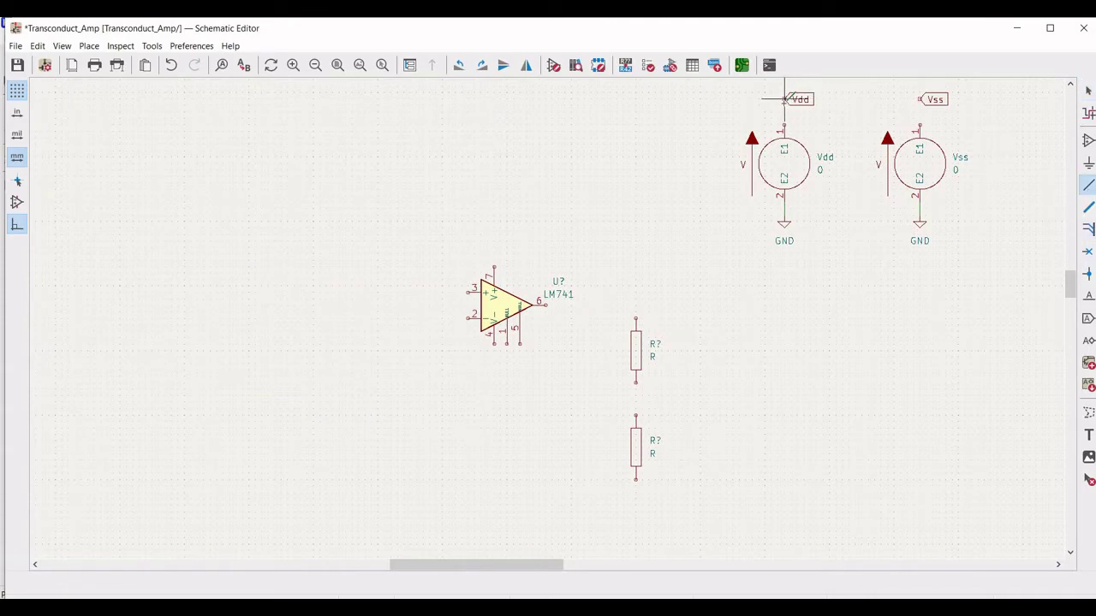
pyautogui.click(784, 99)
pyautogui.click(784, 127)
pyautogui.click(920, 100)
pyautogui.press('Escape')
# Step: Place a Vdd global label above pin 7 of the LM741
pyautogui.hotkey('ctrl', 'l')
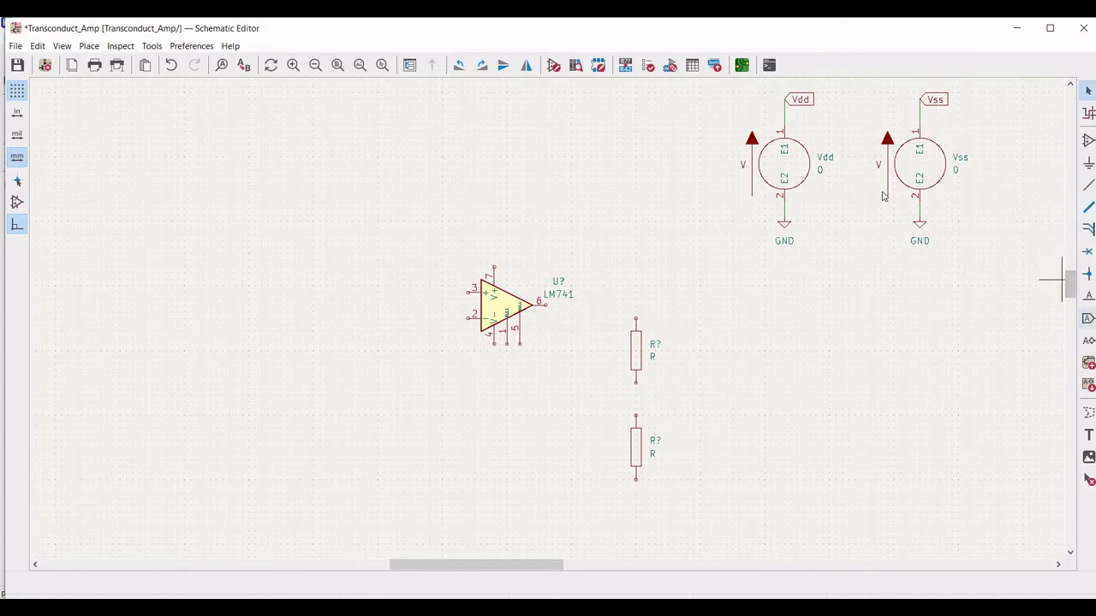
pyautogui.click(1051, 279)
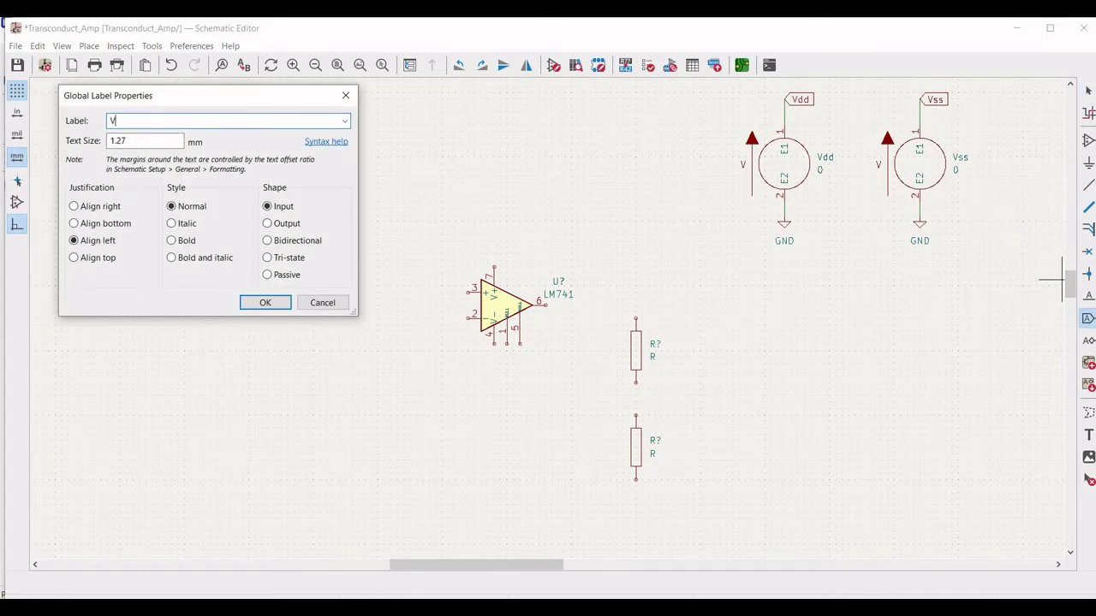
pyautogui.click(268, 302)
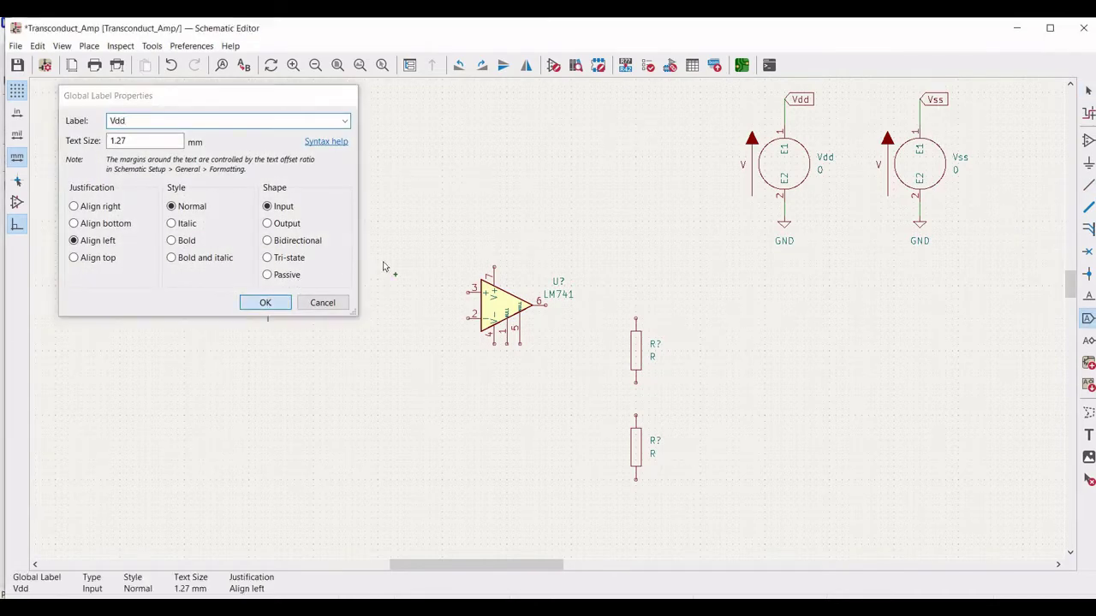
pyautogui.click(494, 234)
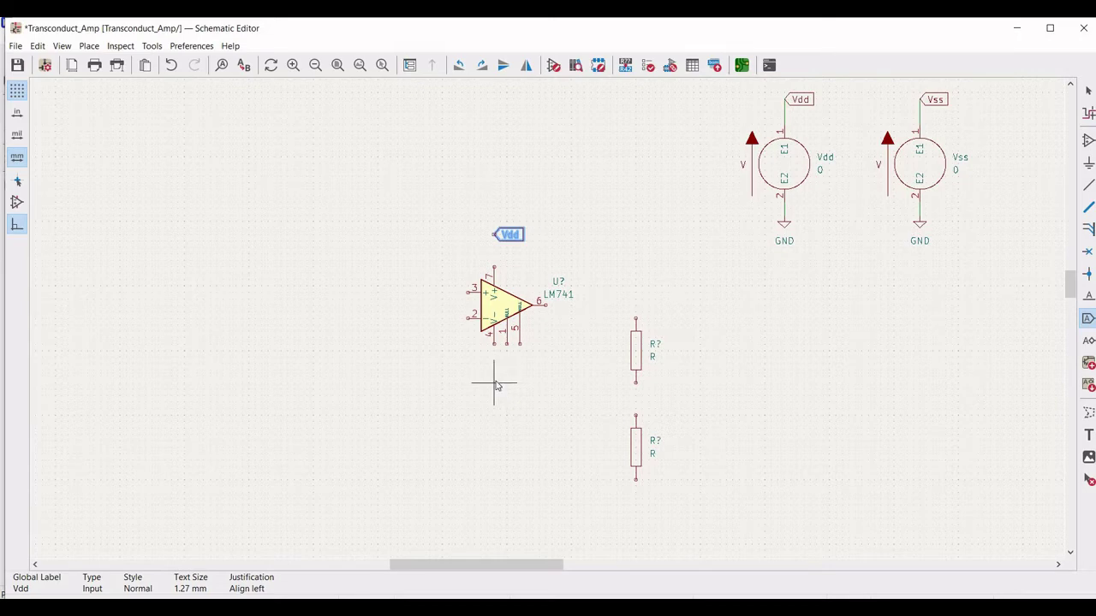
# Step: Place a Vss global label below pin 4 of the LM741
pyautogui.click(495, 383)
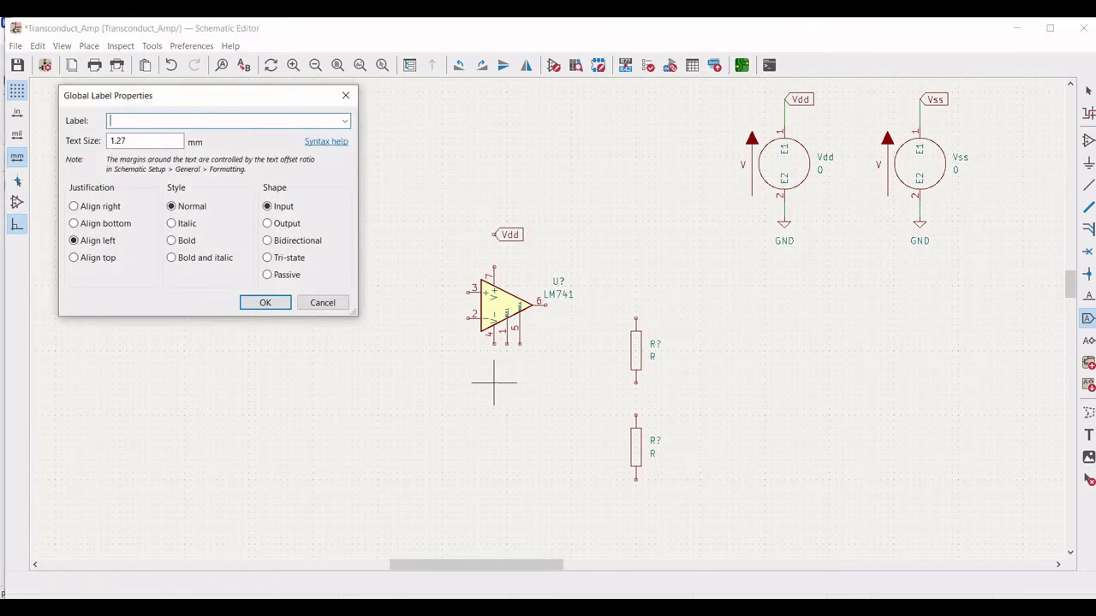
pyautogui.click(265, 303)
pyautogui.click(494, 383)
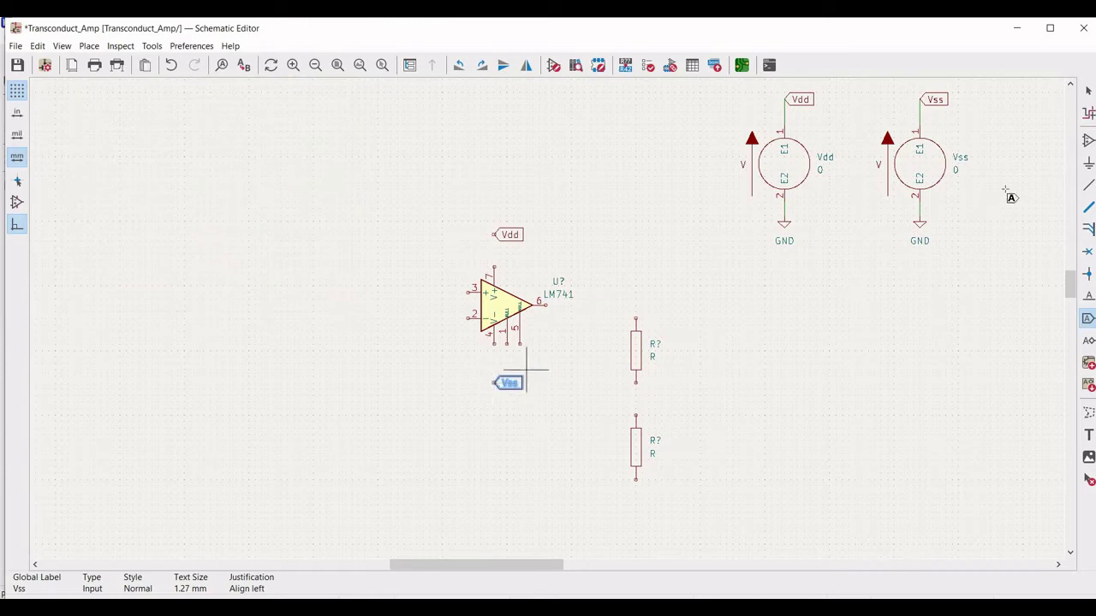
# Step: Wire the Vdd label to pin 7 of the LM741 and the Vss label to pin 4
pyautogui.click(1088, 185)
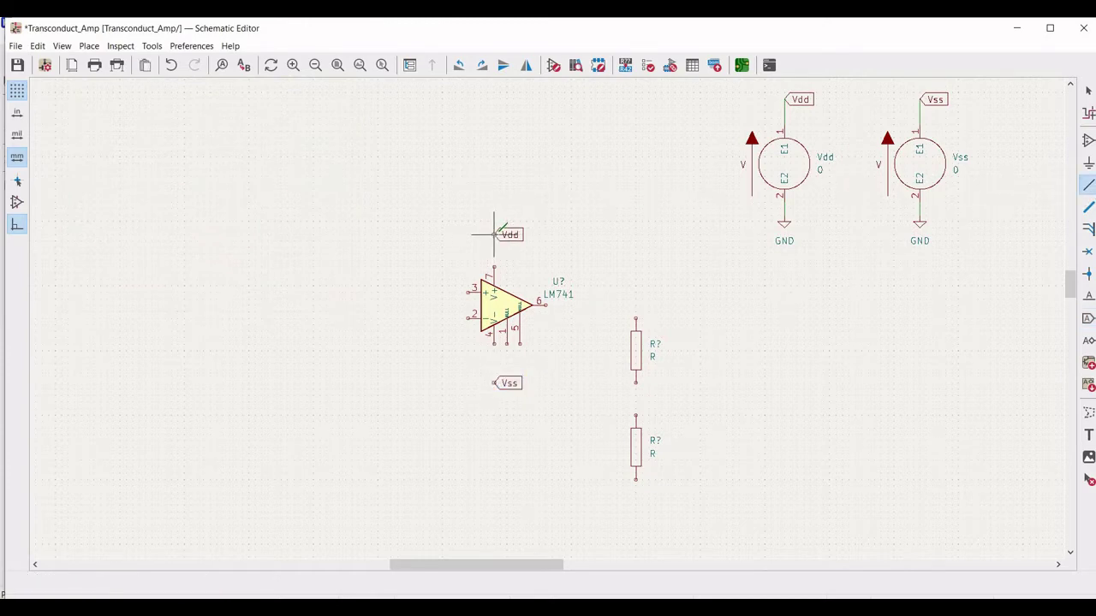
pyautogui.click(494, 233)
pyautogui.click(494, 269)
pyautogui.click(494, 343)
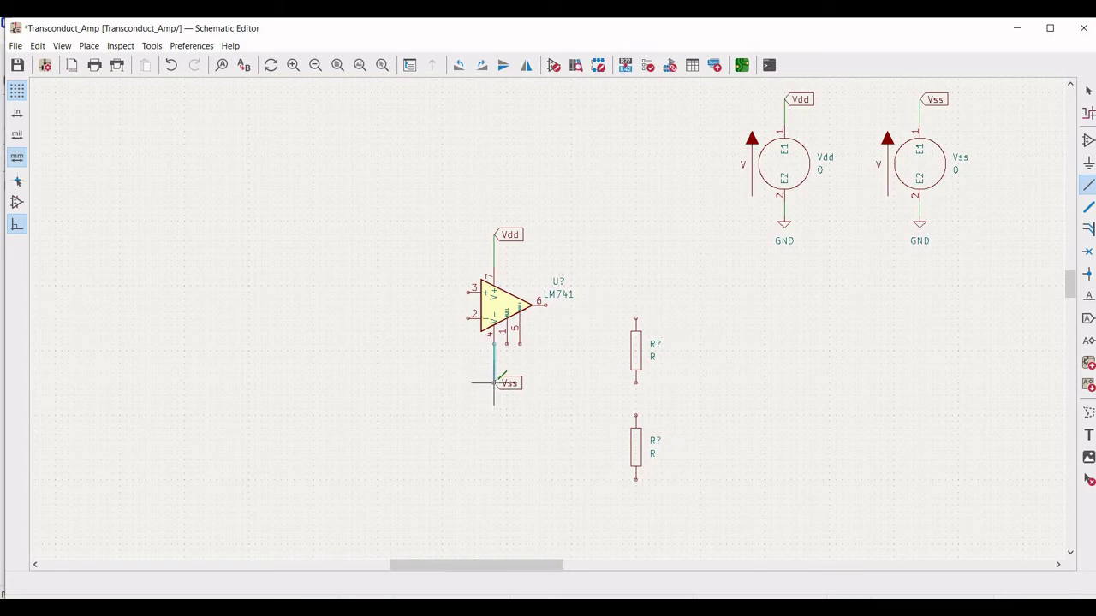
pyautogui.click(494, 383)
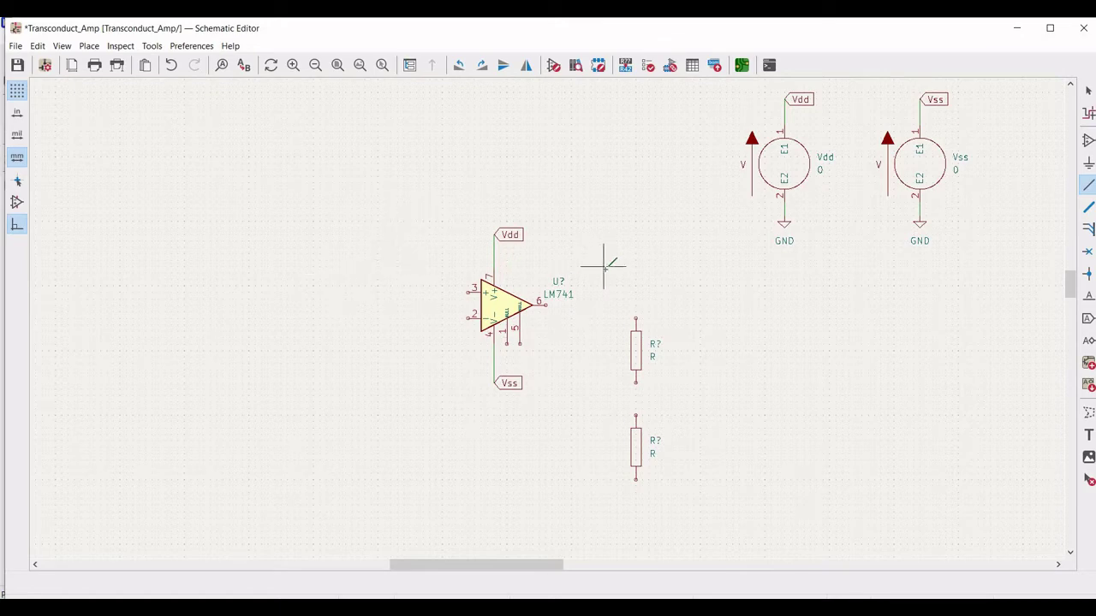
pyautogui.press('Escape')
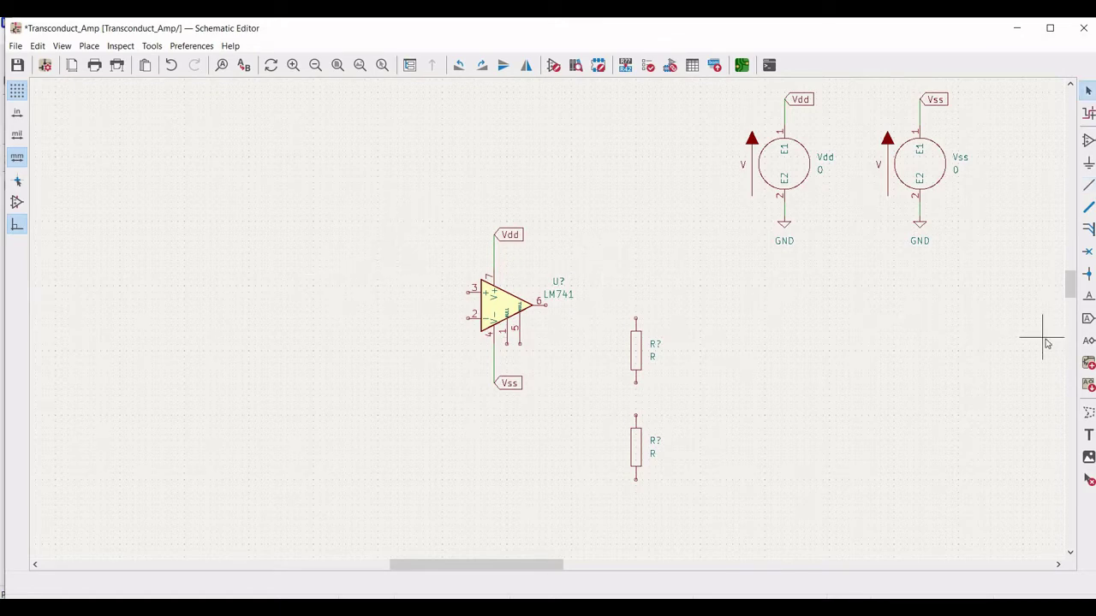
# Step: Place a third VSOURCE voltage source to the left of the op-amp's input pins
pyautogui.click(1089, 141)
pyautogui.click(471, 292)
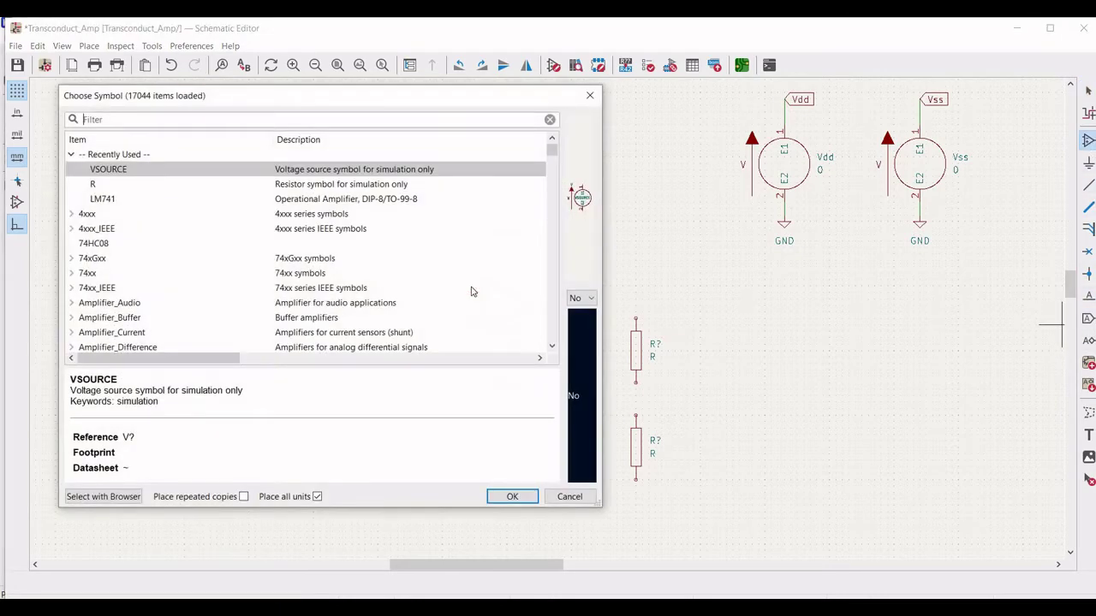
pyautogui.click(146, 171)
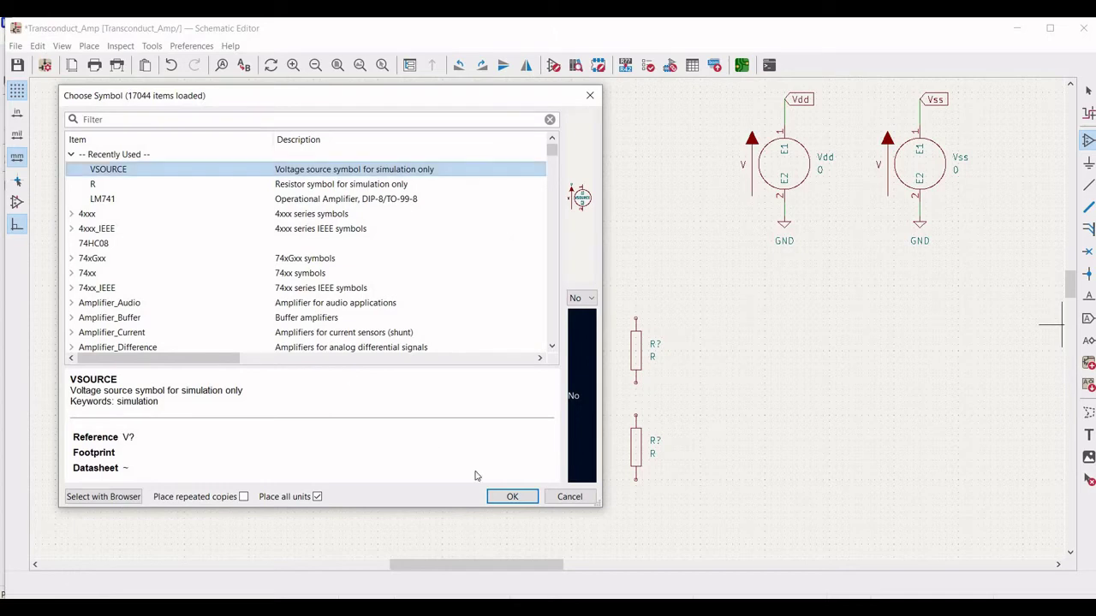
pyautogui.press('Return')
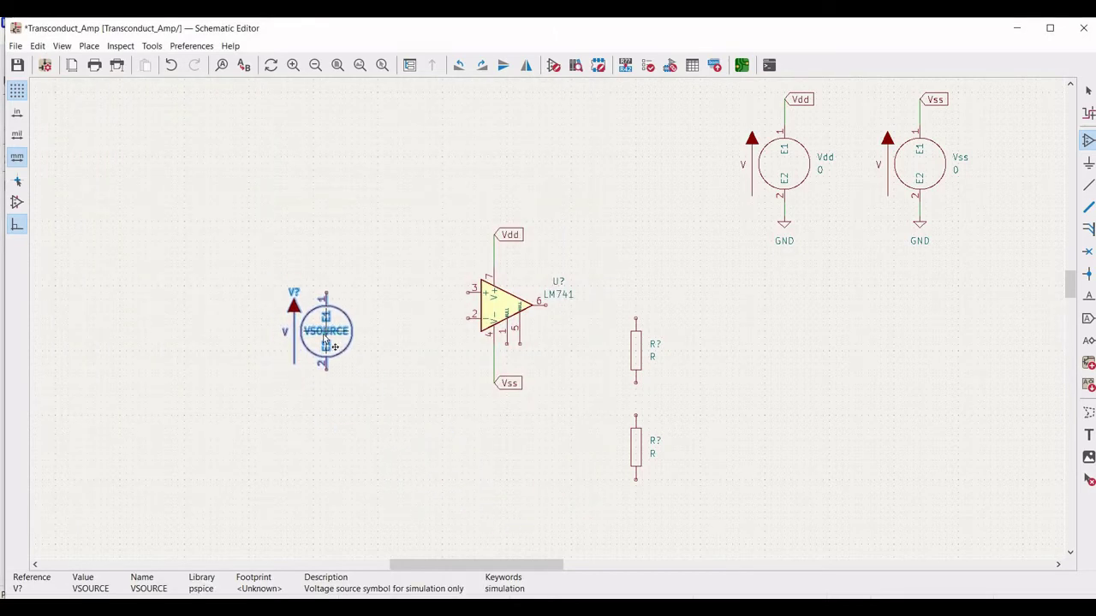
pyautogui.click(335, 347)
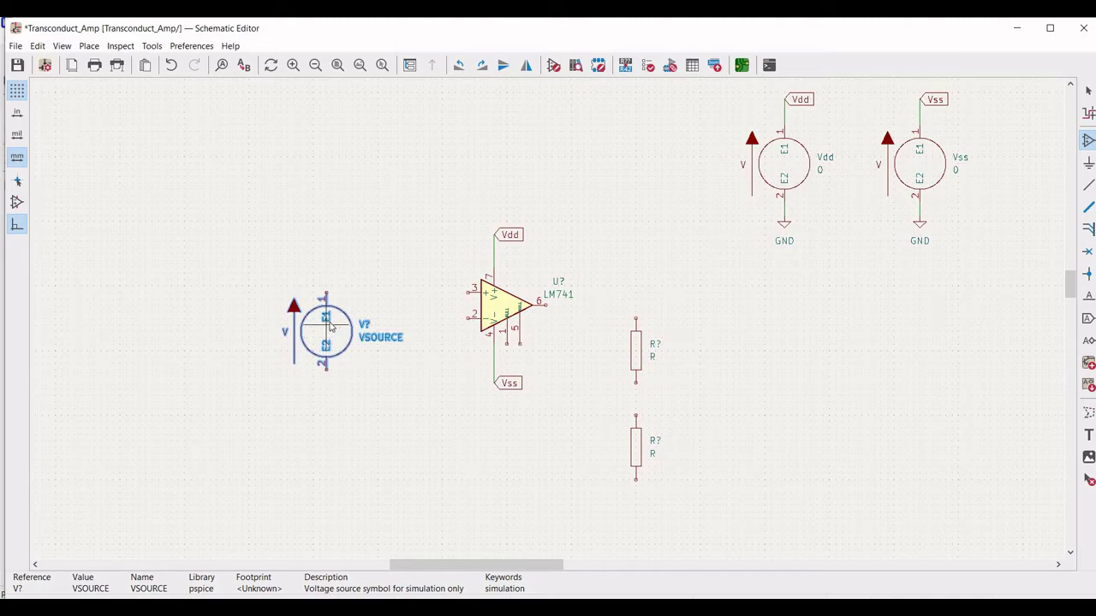
# Step: Set the new voltage source's reference to Vin and its value to 0
pyautogui.rightClick(330, 325)
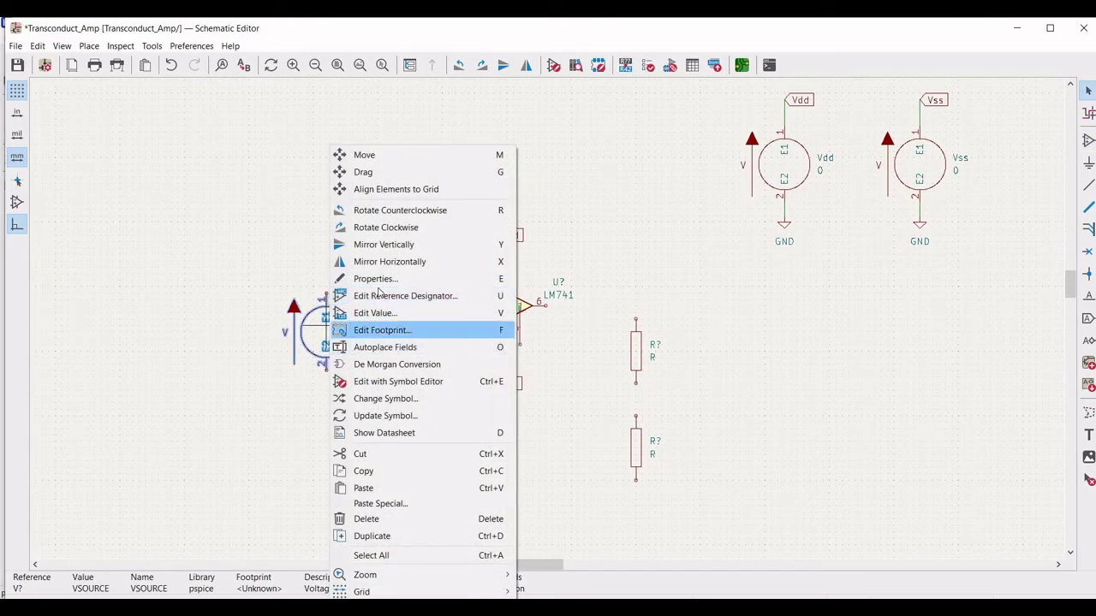
pyautogui.click(379, 279)
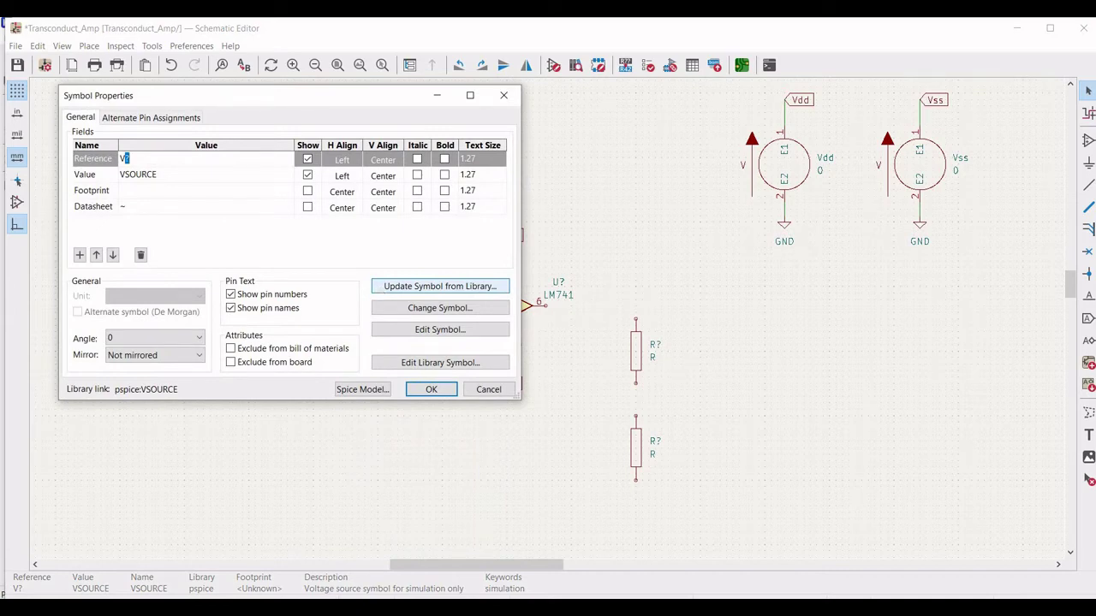
pyautogui.press('Return')
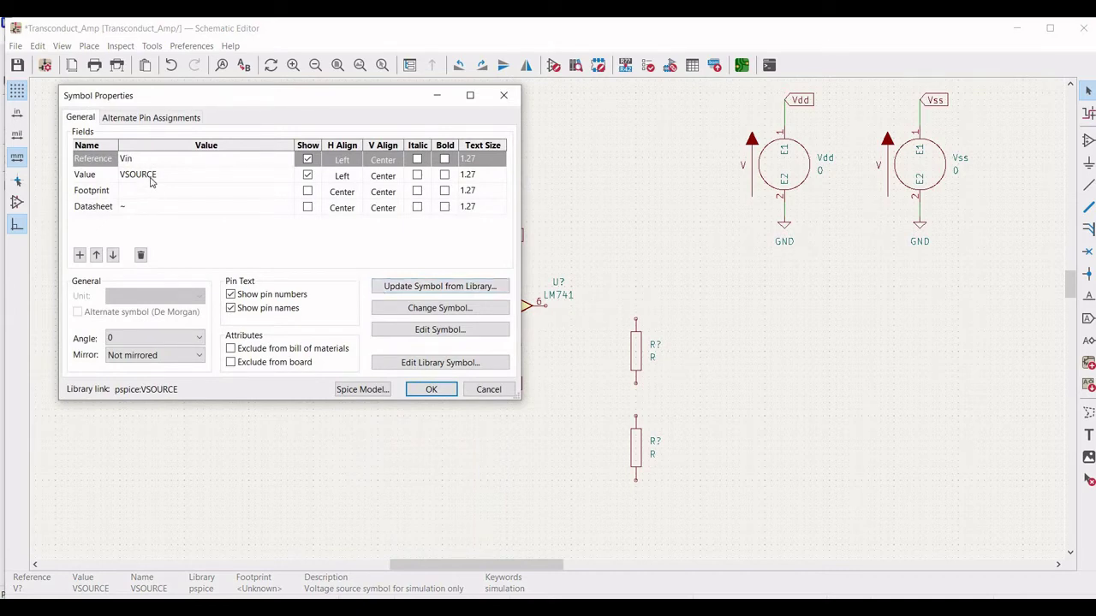
pyautogui.click(151, 182)
pyautogui.write('0')
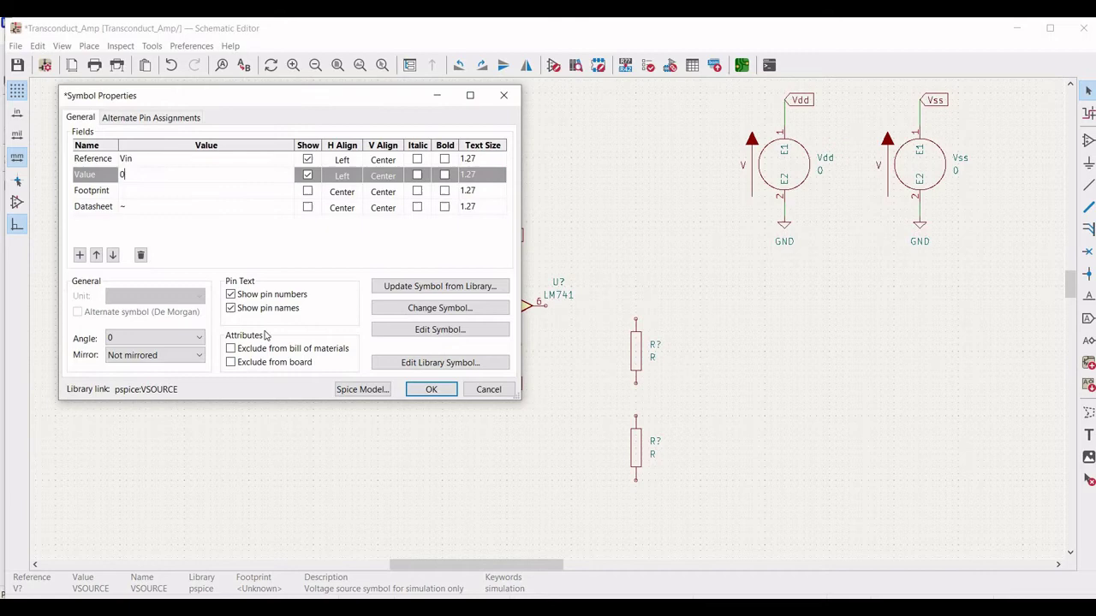
# Step: Give Vin a sinusoidal Spice voltage source model with DC offset 0, amplitude 1 and frequency 1k
pyautogui.click(362, 390)
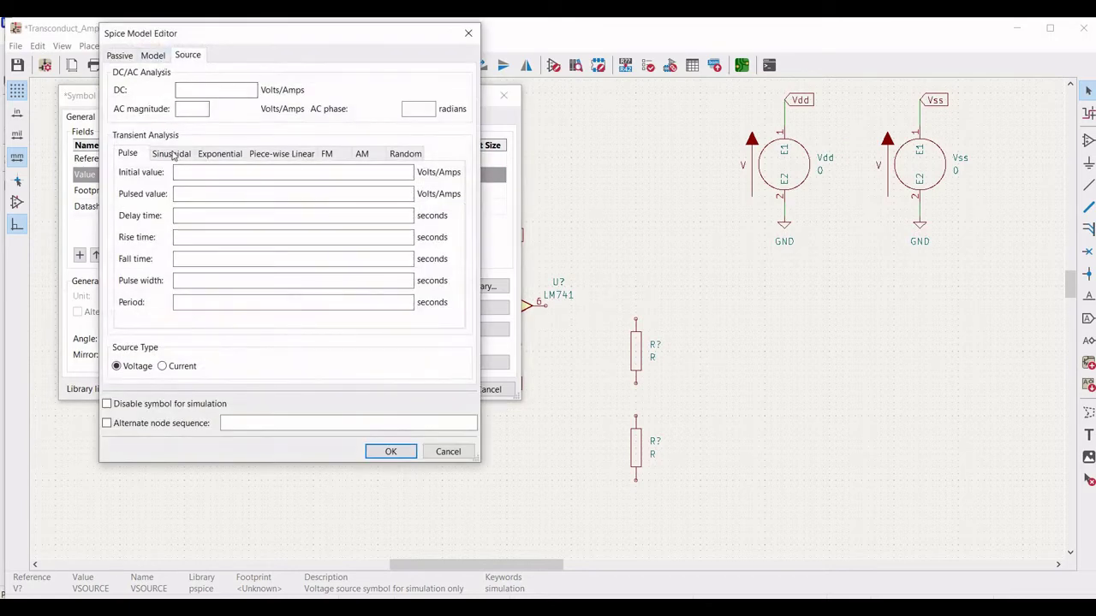
pyautogui.click(172, 154)
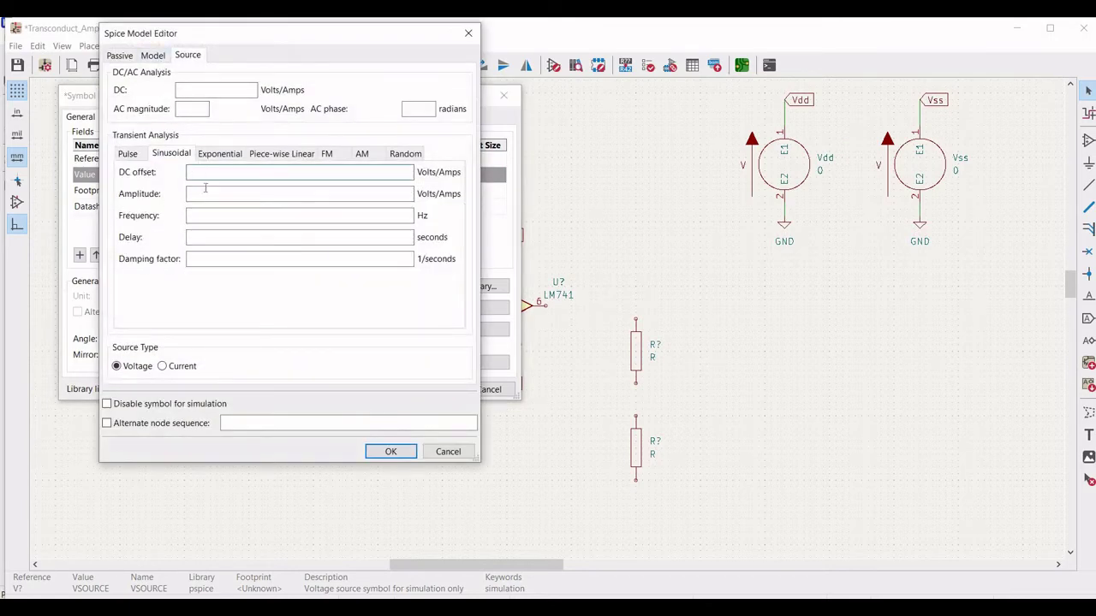
pyautogui.write('0')
pyautogui.press('Tab')
pyautogui.write('1')
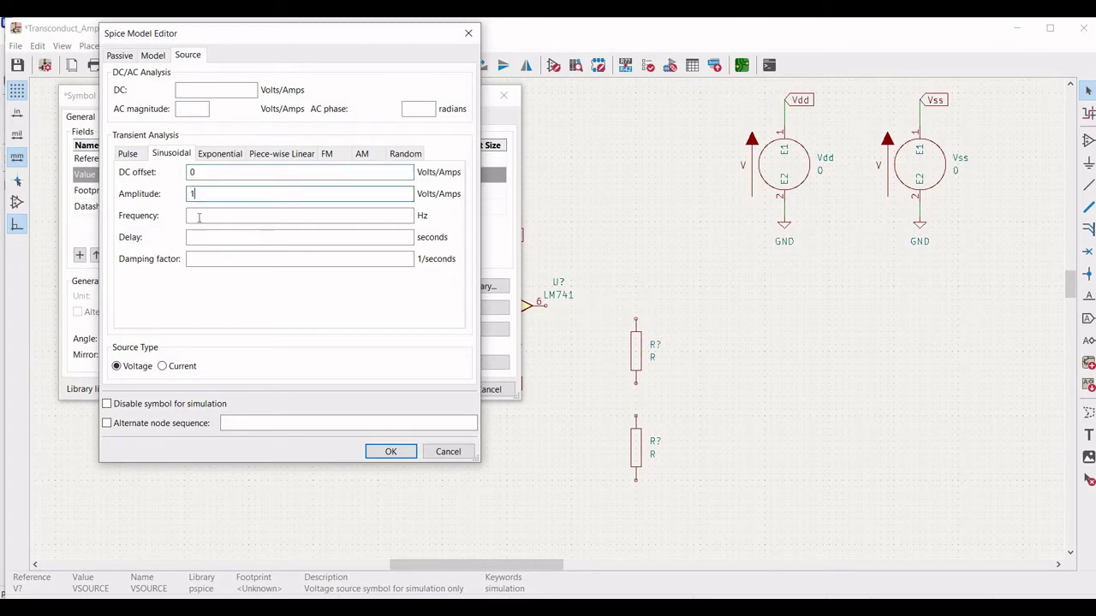
pyautogui.press('Tab')
pyautogui.write('1k')
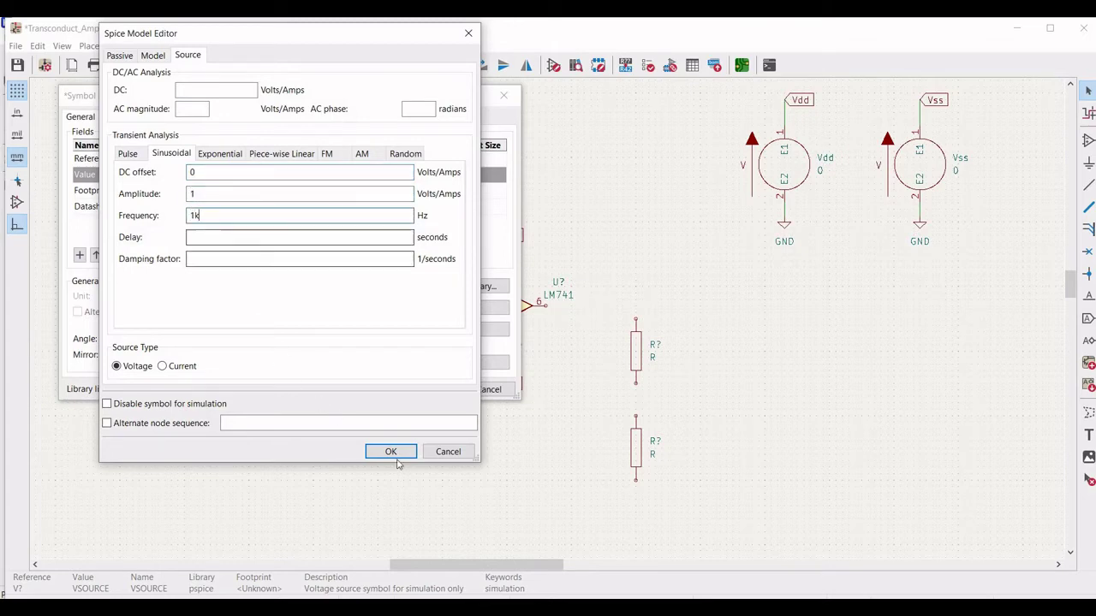
pyautogui.click(390, 453)
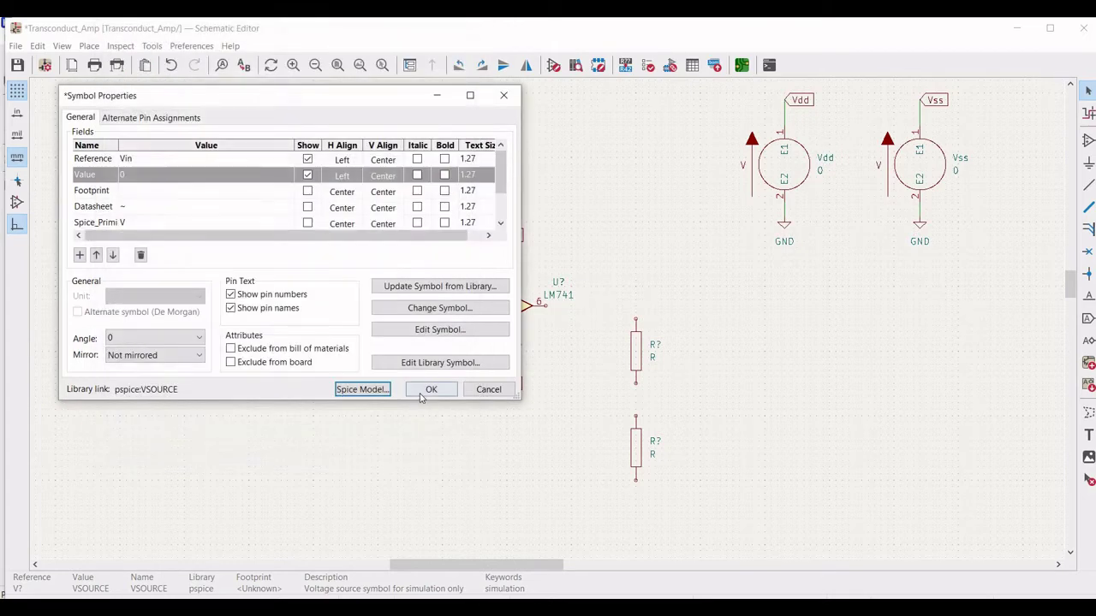
pyautogui.click(430, 389)
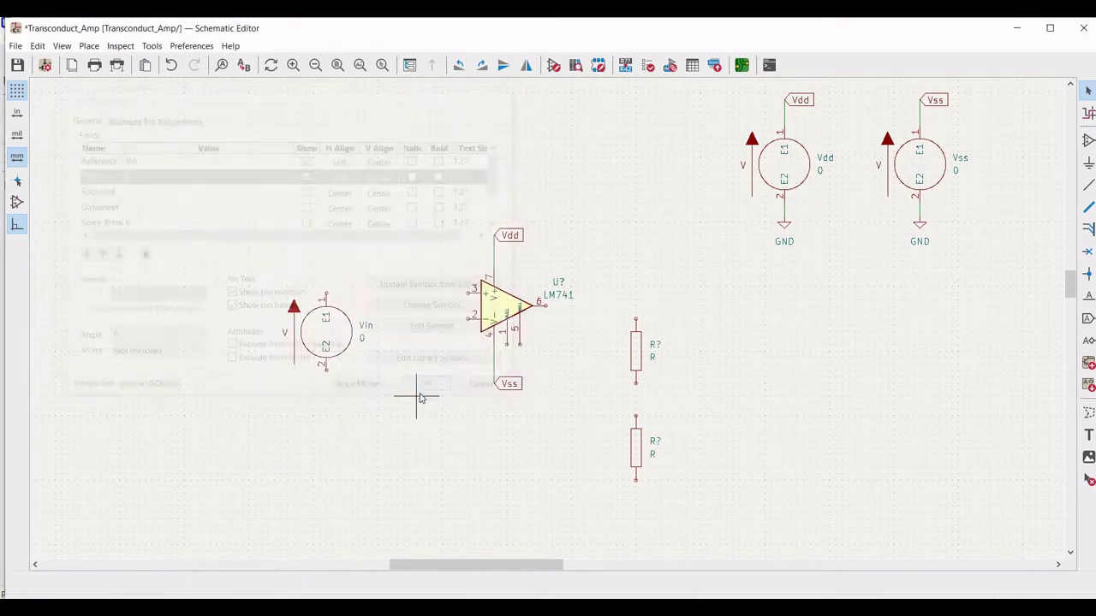
# Step: Place a GND power symbol just below pin 2 of the Vin source
pyautogui.click(1089, 164)
pyautogui.click(800, 276)
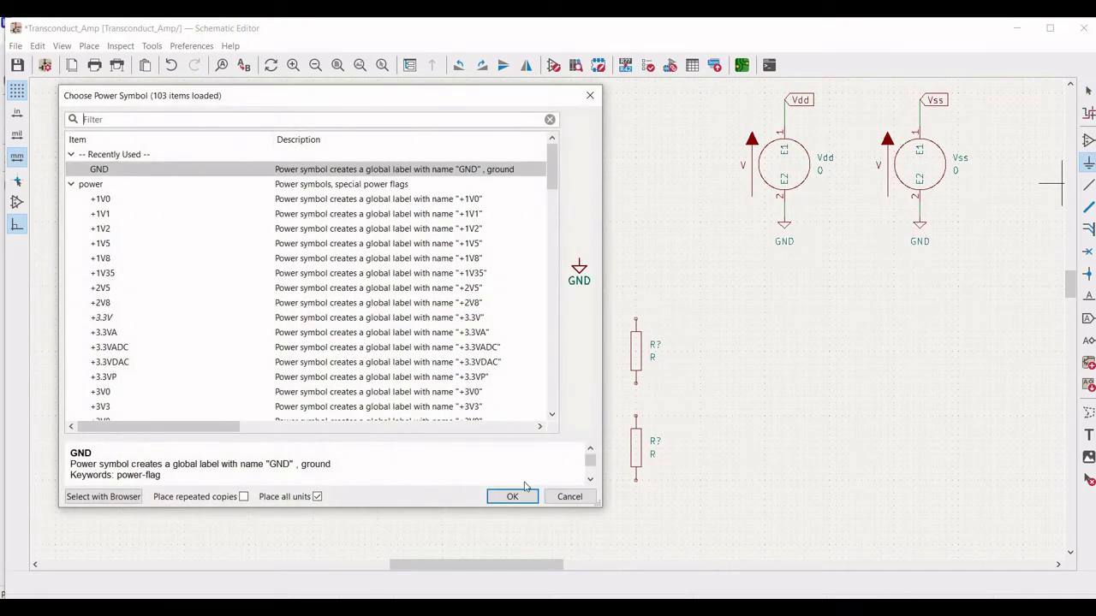
pyautogui.click(520, 497)
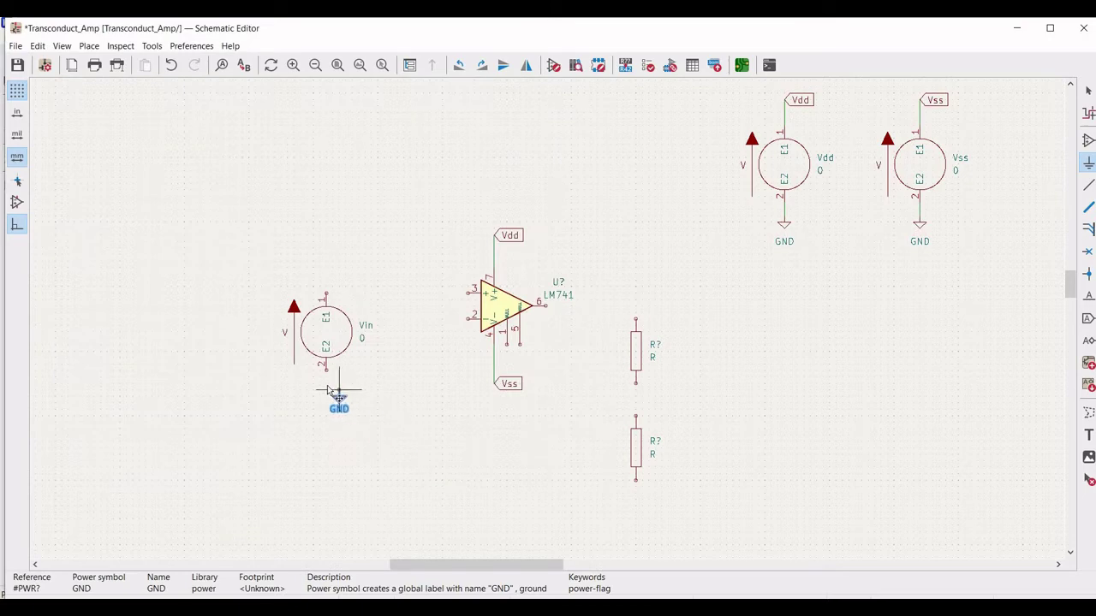
pyautogui.click(328, 392)
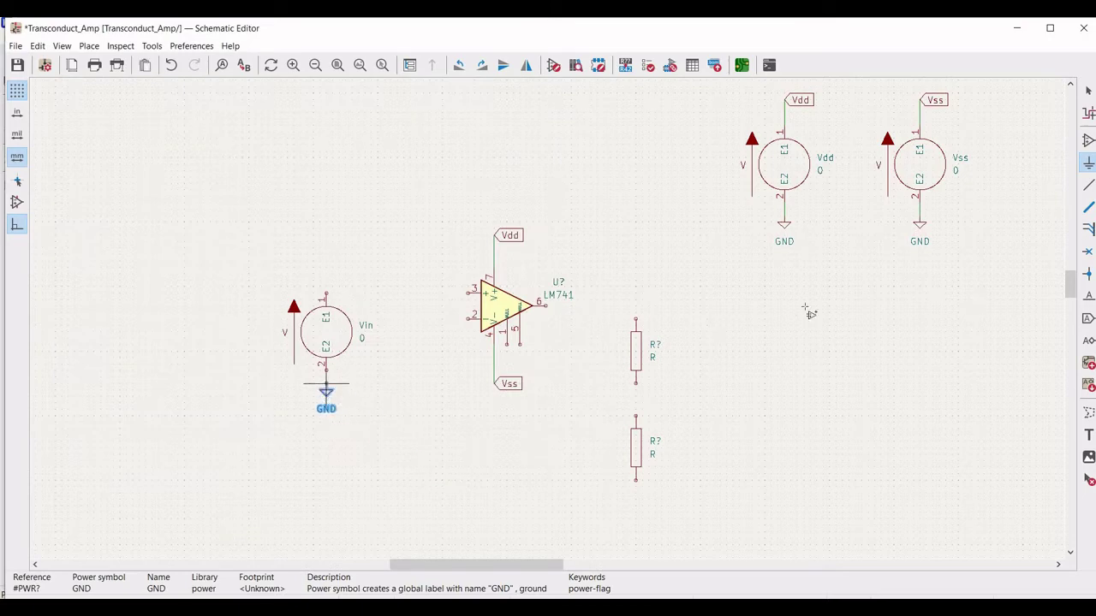
# Step: Wire pin 2 of Vin to GND and pin 1 of Vin to pin 3 of the LM741
pyautogui.click(1089, 185)
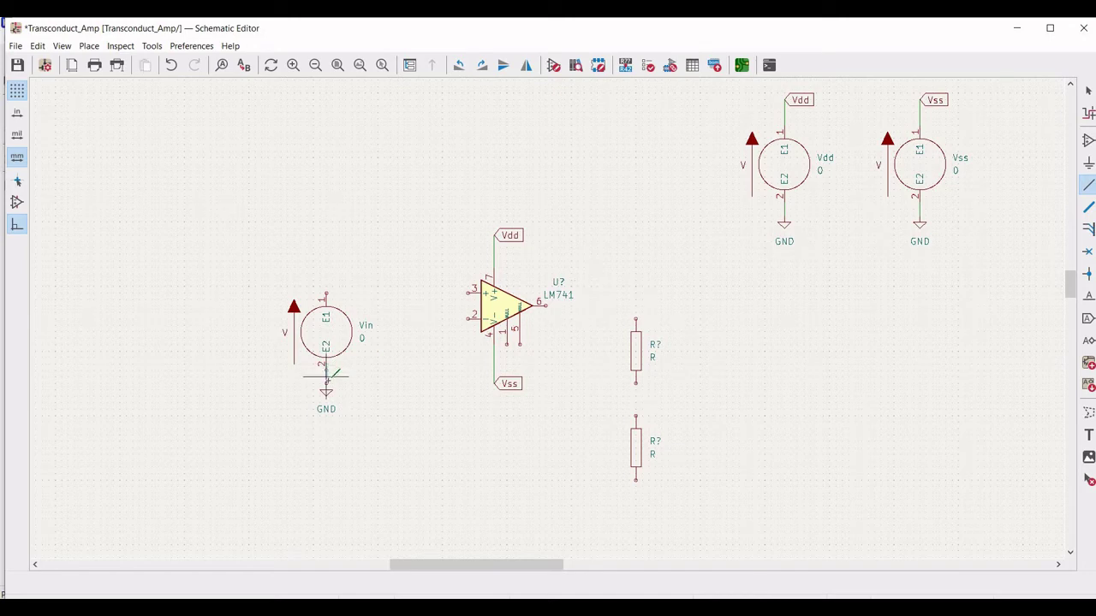
pyautogui.click(326, 382)
pyautogui.click(326, 292)
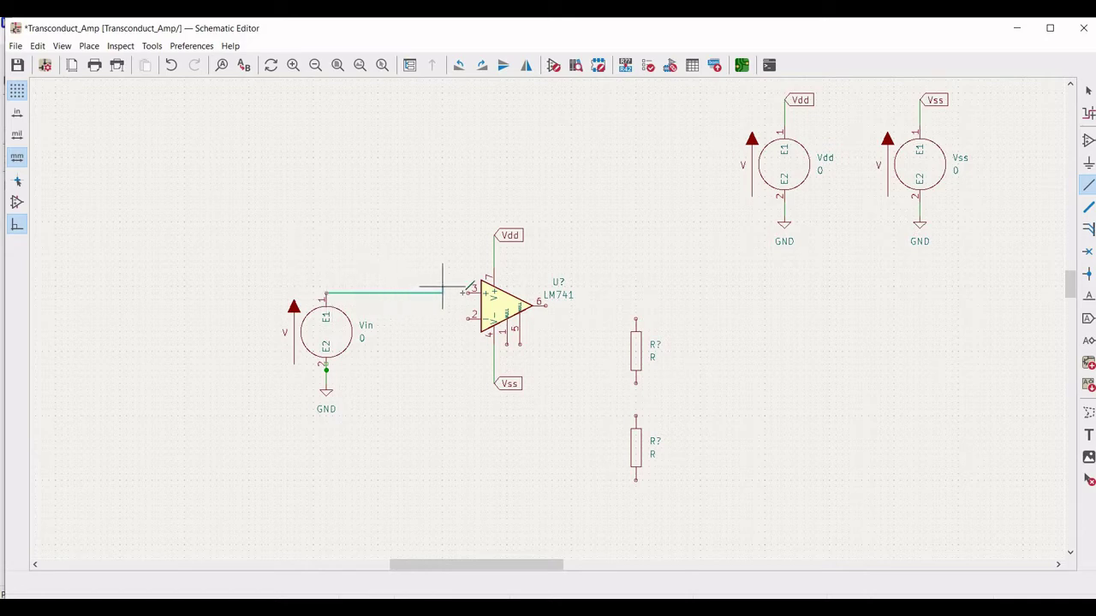
pyautogui.click(468, 293)
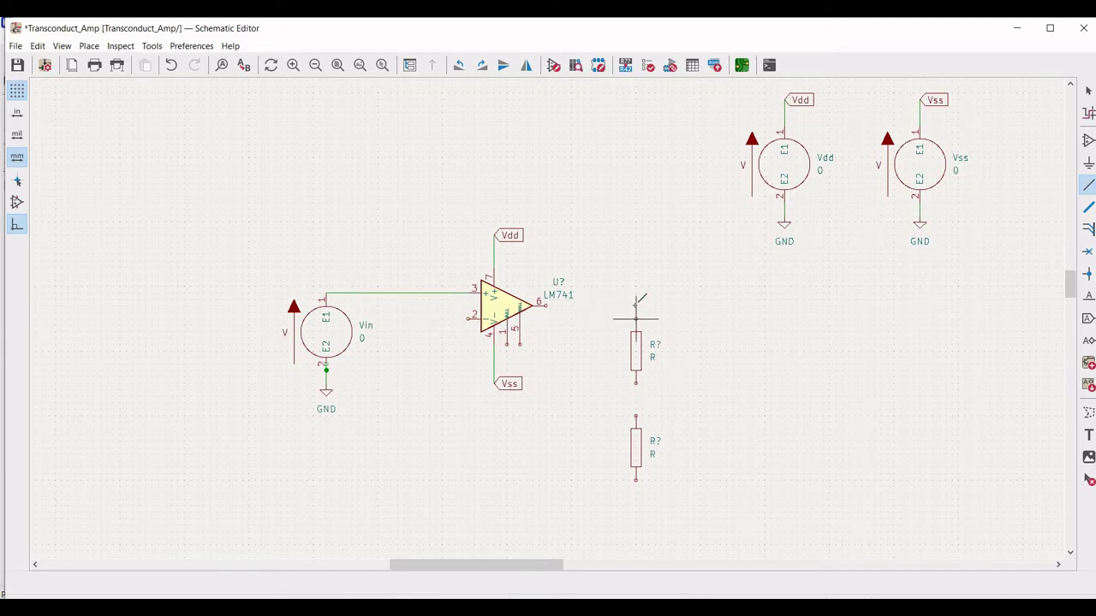
# Step: Try to wire the upper resistor's top pin to the LM741 output, and delete the misaligned wire
pyautogui.click(635, 319)
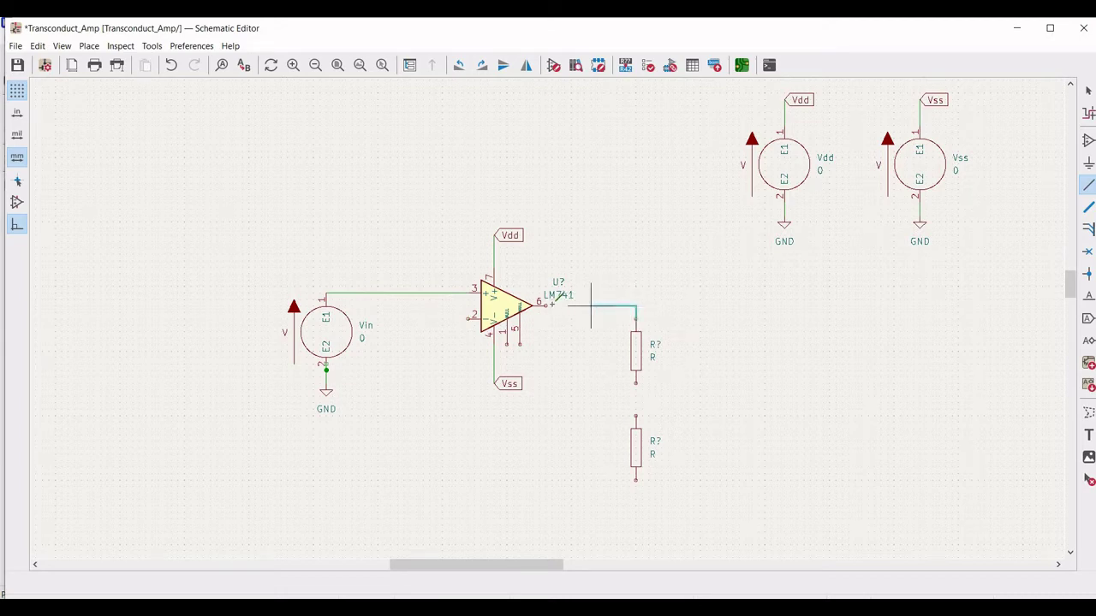
pyautogui.click(541, 300)
pyautogui.press('Escape')
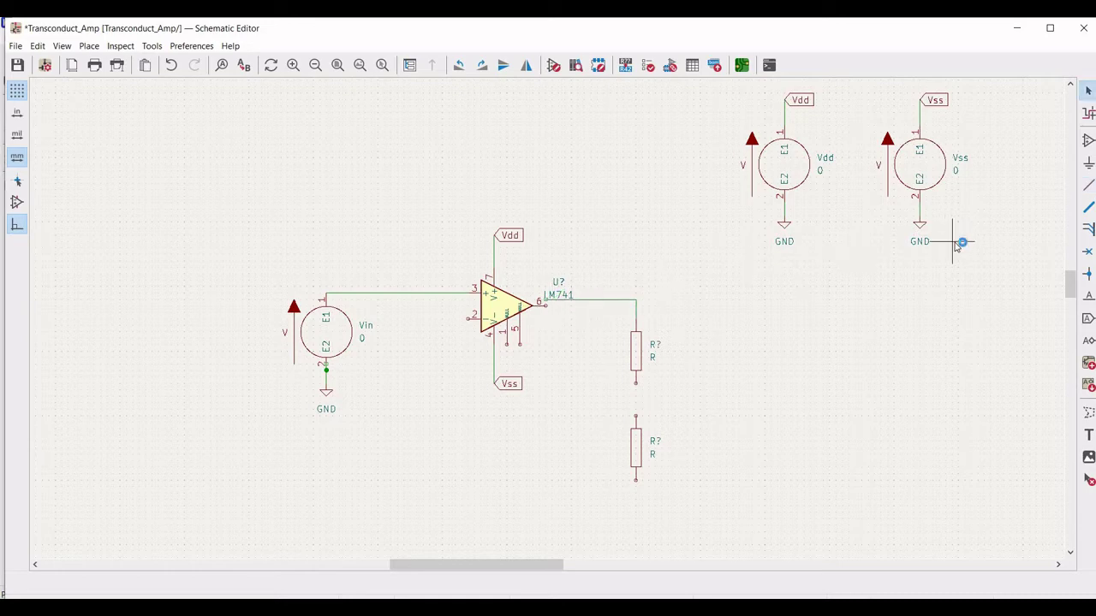
pyautogui.click(1087, 480)
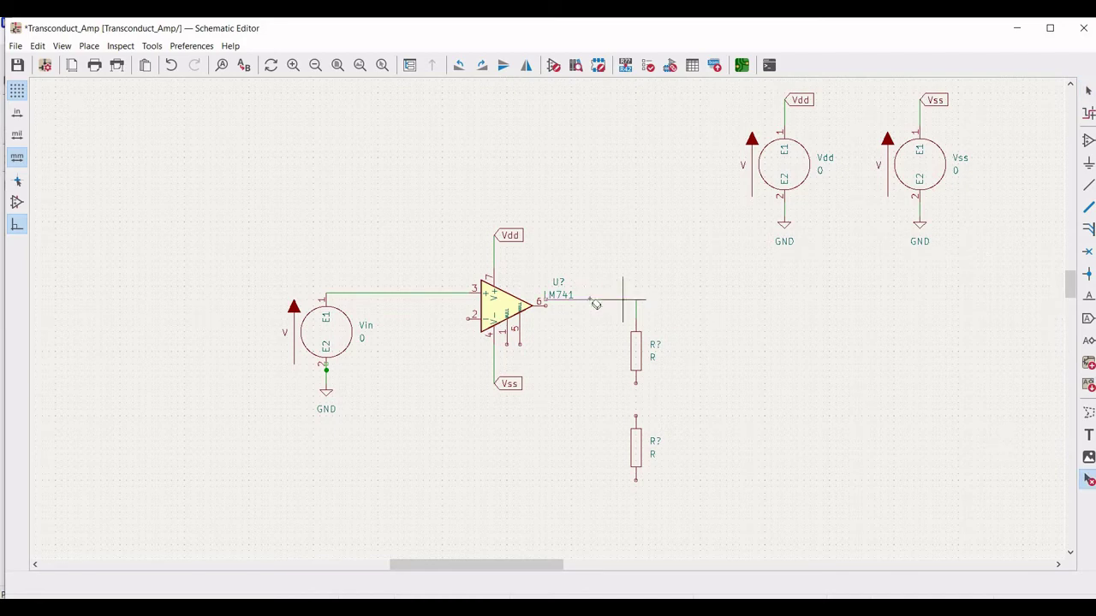
pyautogui.click(637, 306)
pyautogui.press('Escape')
# Step: Set the upper resistor's reference to R1 and its value to 1k
pyautogui.rightClick(643, 359)
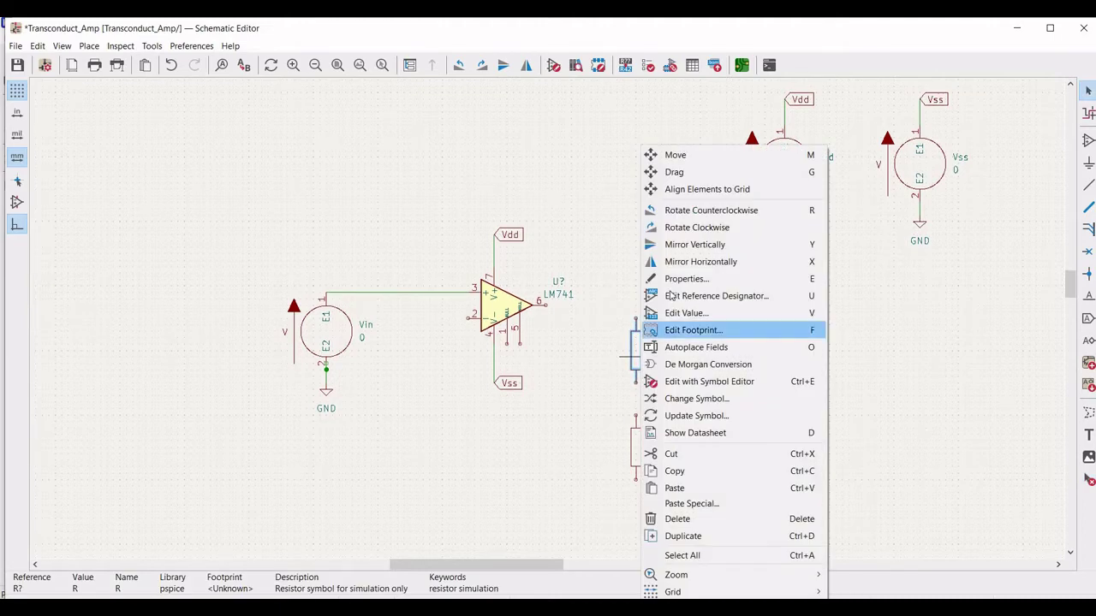
pyautogui.click(671, 279)
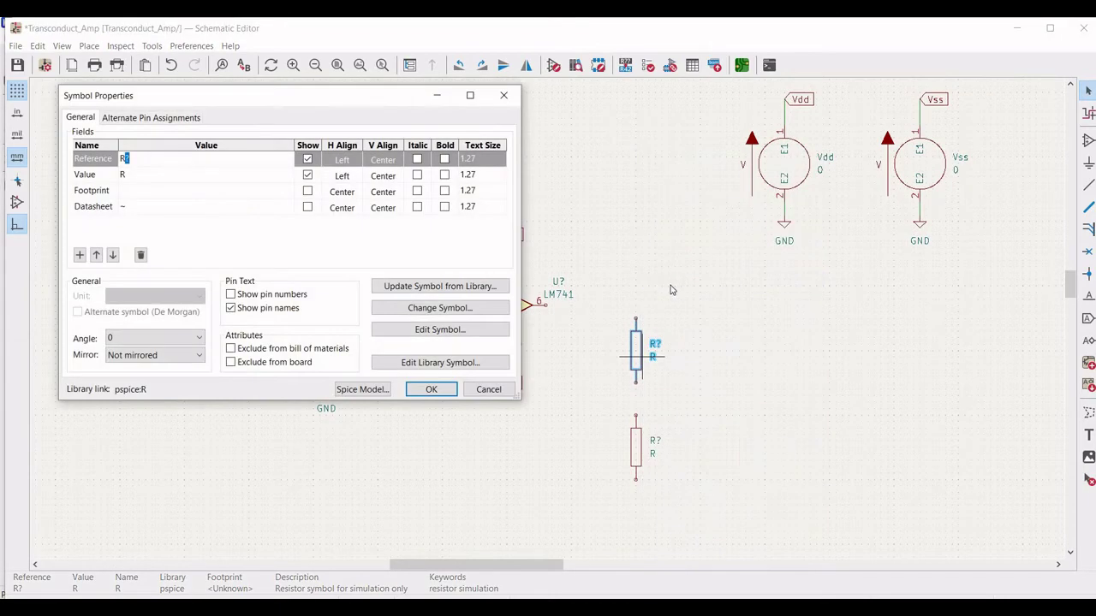
pyautogui.click(192, 176)
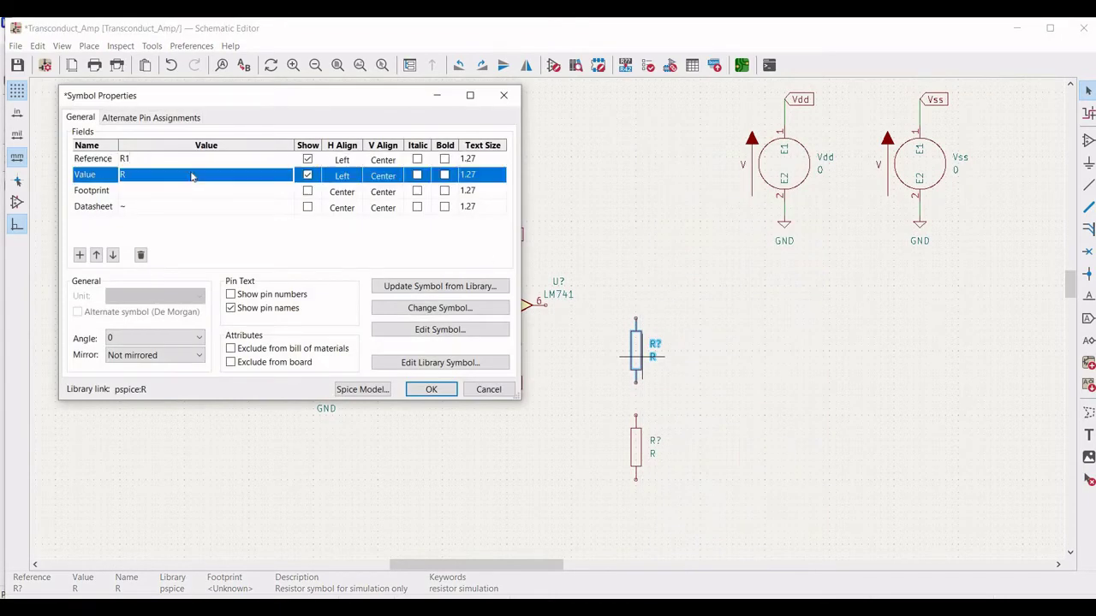
pyautogui.click(431, 390)
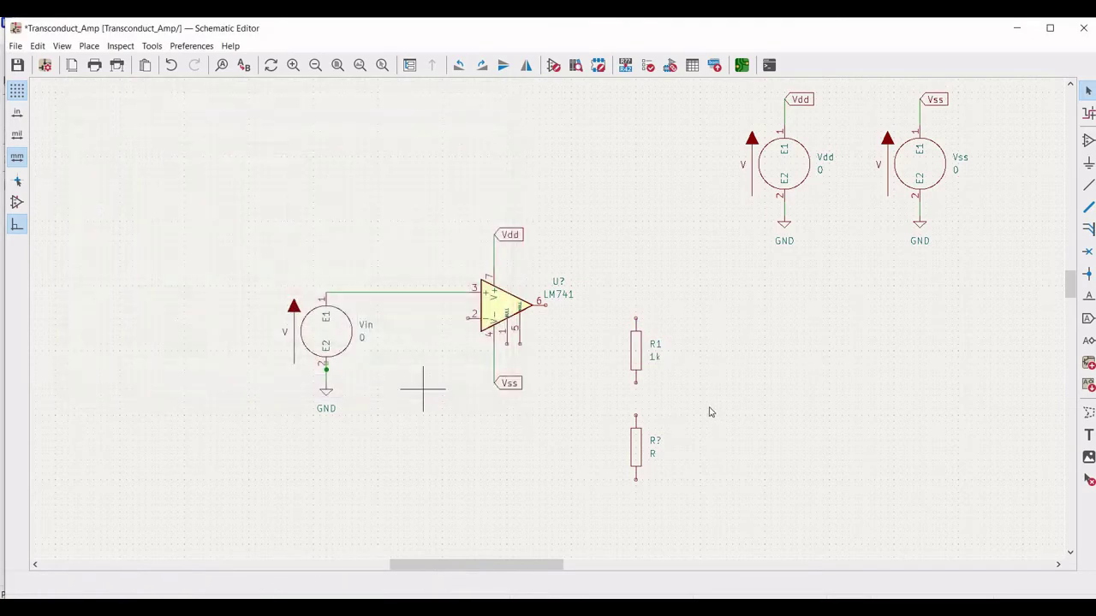
# Step: Set the lower resistor's reference to R2 and its value to 4.7k
pyautogui.rightClick(637, 457)
pyautogui.click(685, 279)
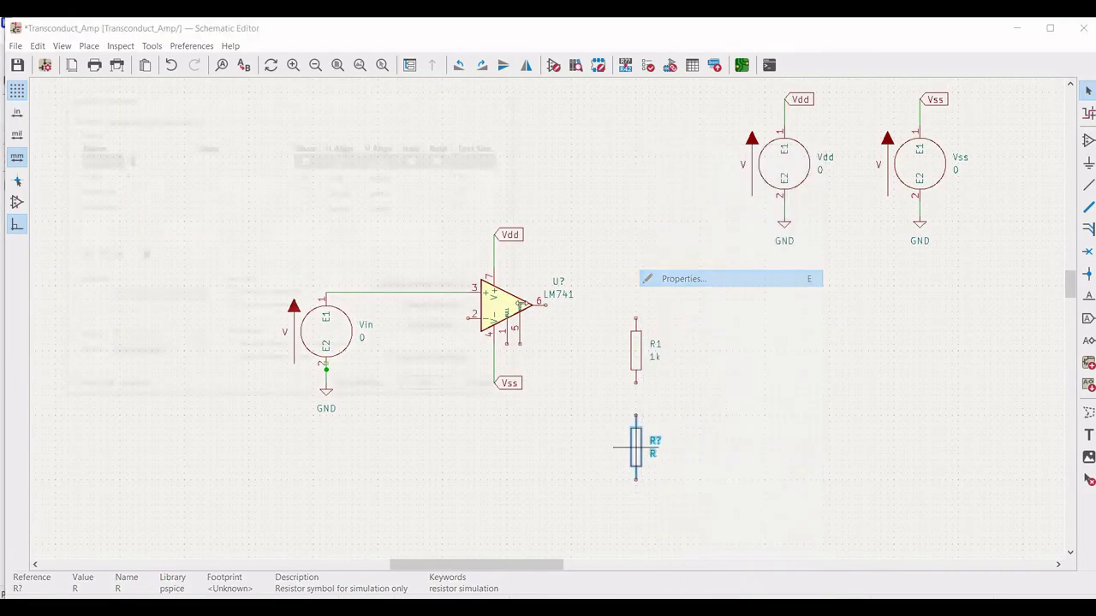
pyautogui.click(195, 179)
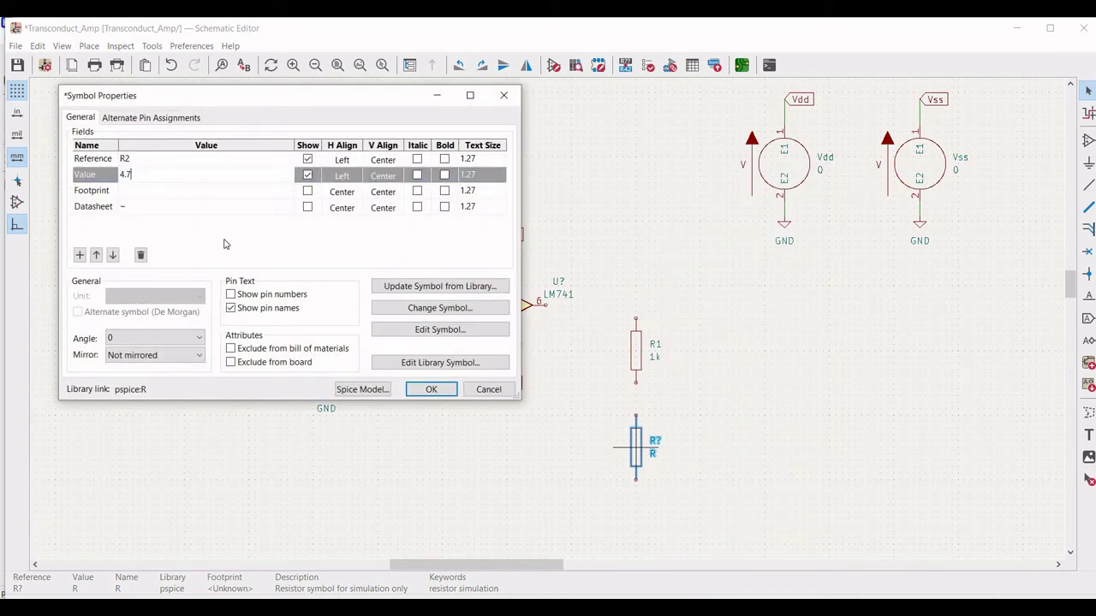
pyautogui.click(452, 389)
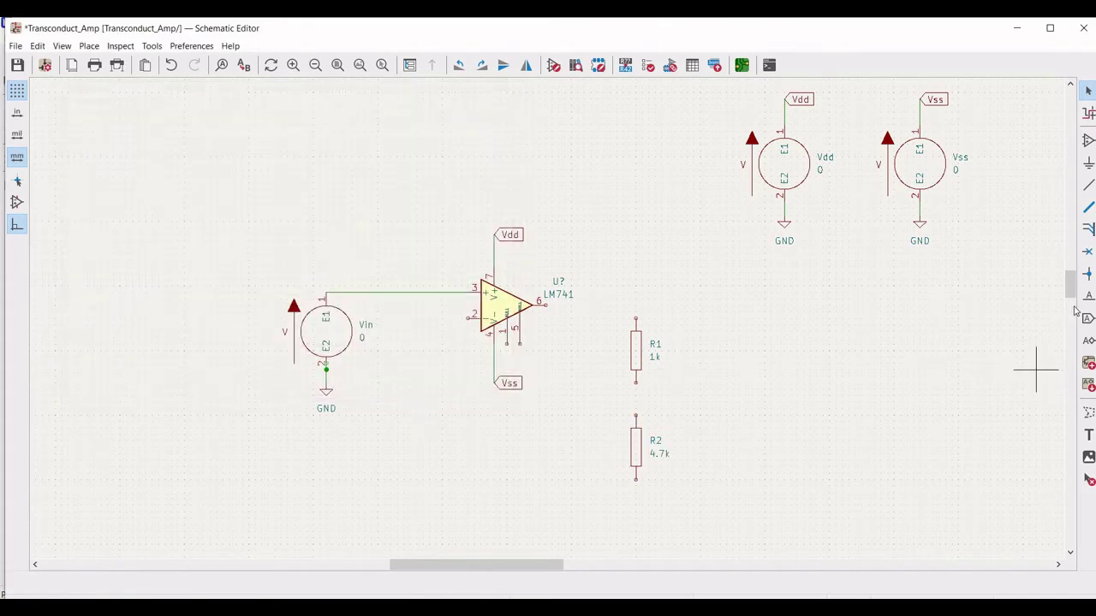
pyautogui.click(1088, 208)
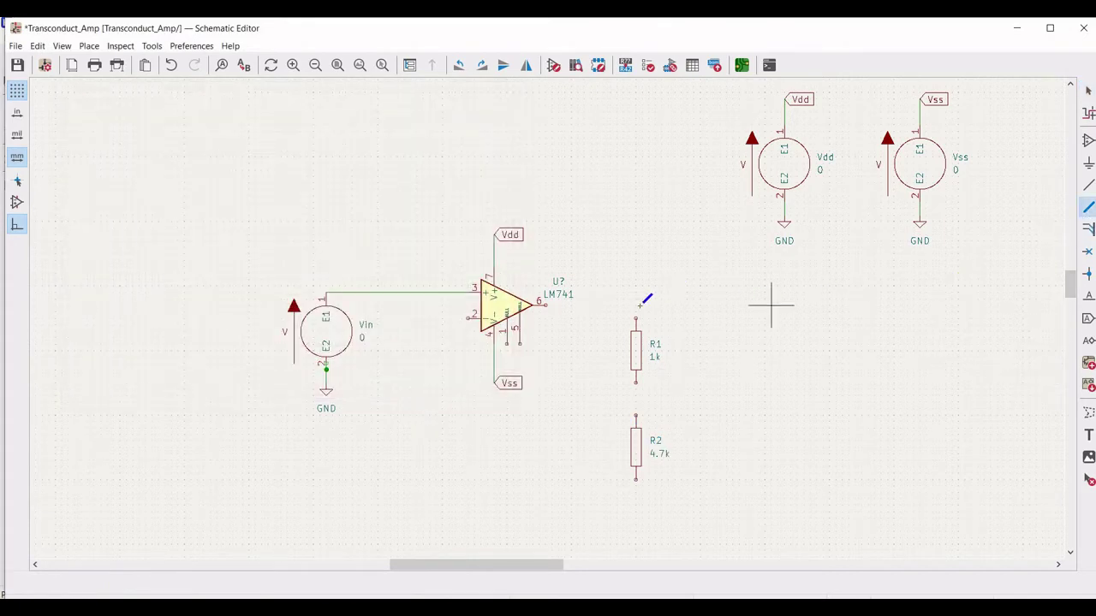
pyautogui.click(545, 305)
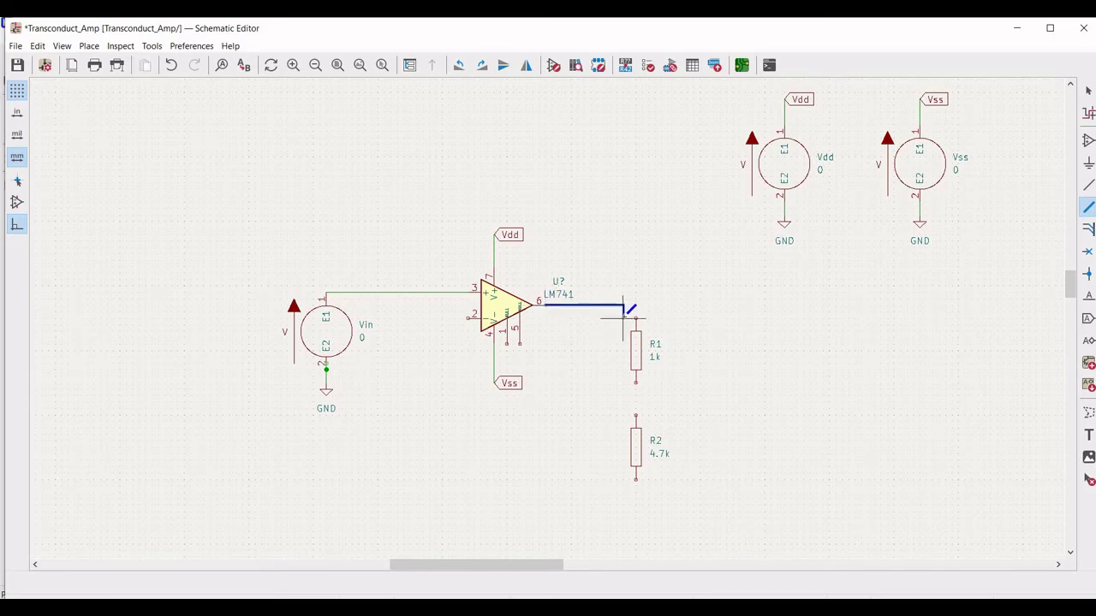
pyautogui.press('Escape')
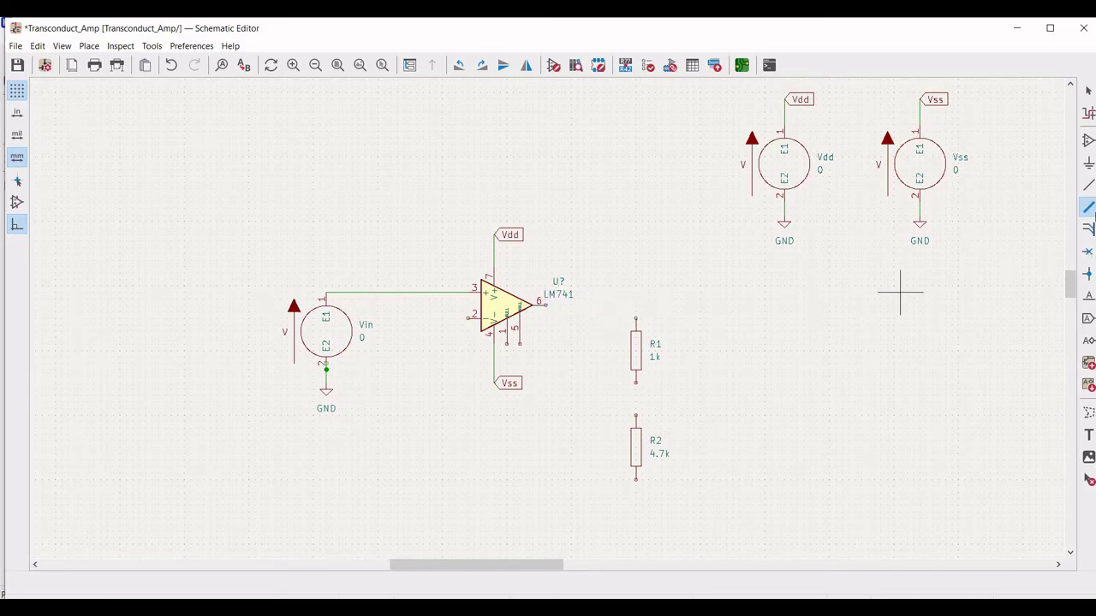
# Step: Wire pin 6 of the LM741 to the top of R1, and the bottom of R1 to the top of R2
pyautogui.click(1088, 185)
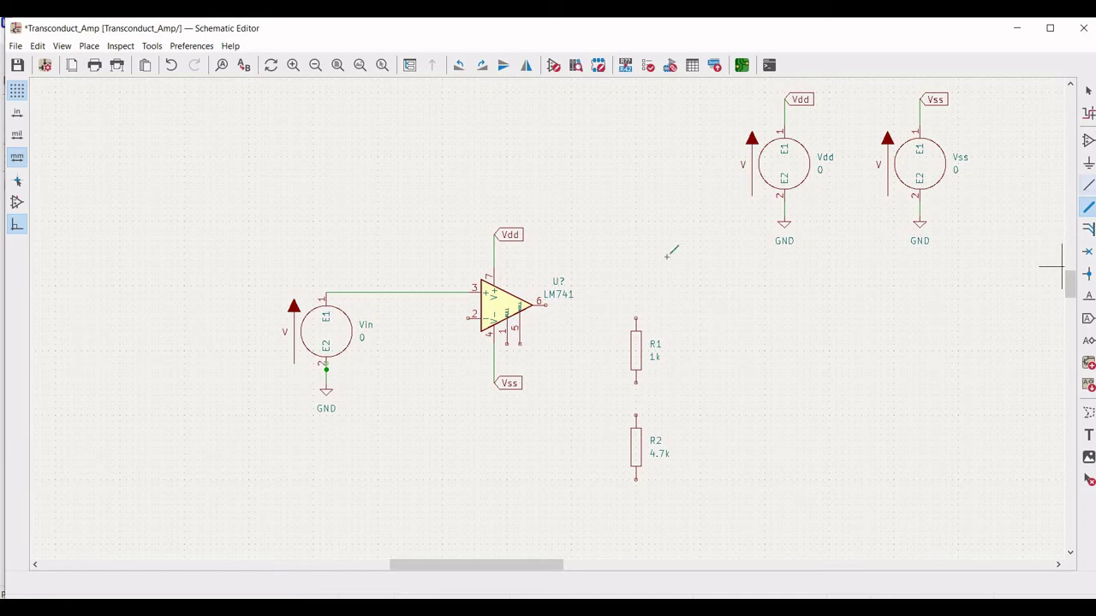
pyautogui.click(545, 305)
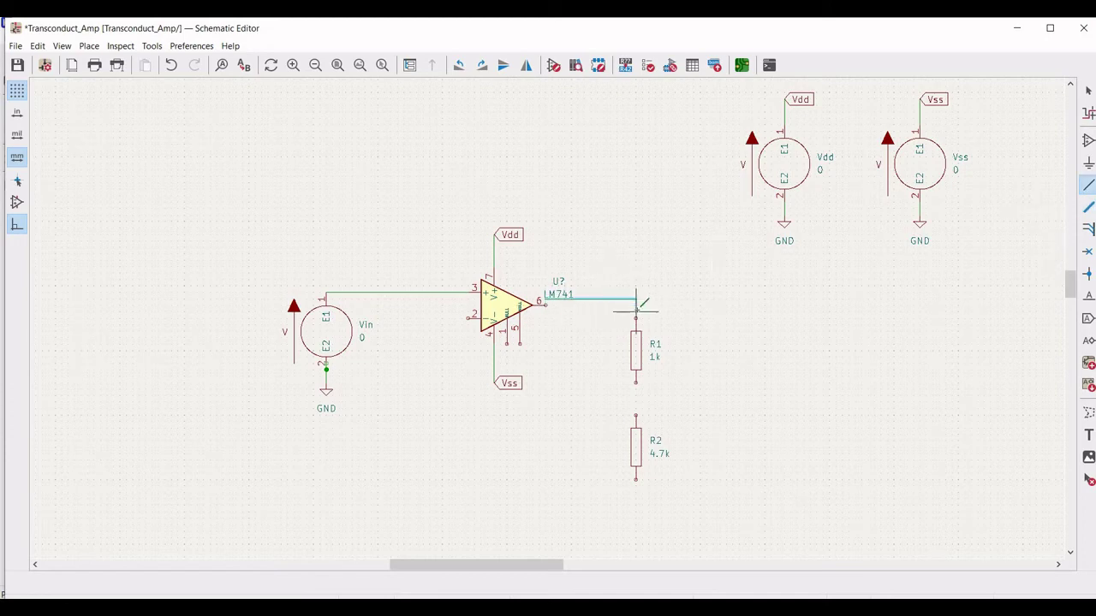
pyautogui.press('Escape')
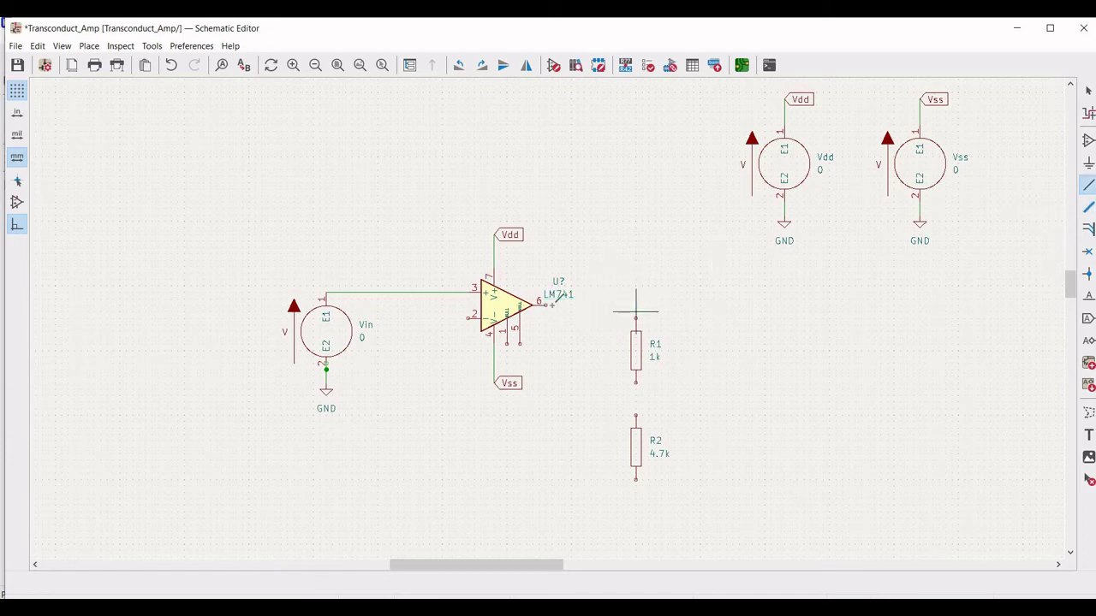
pyautogui.click(545, 304)
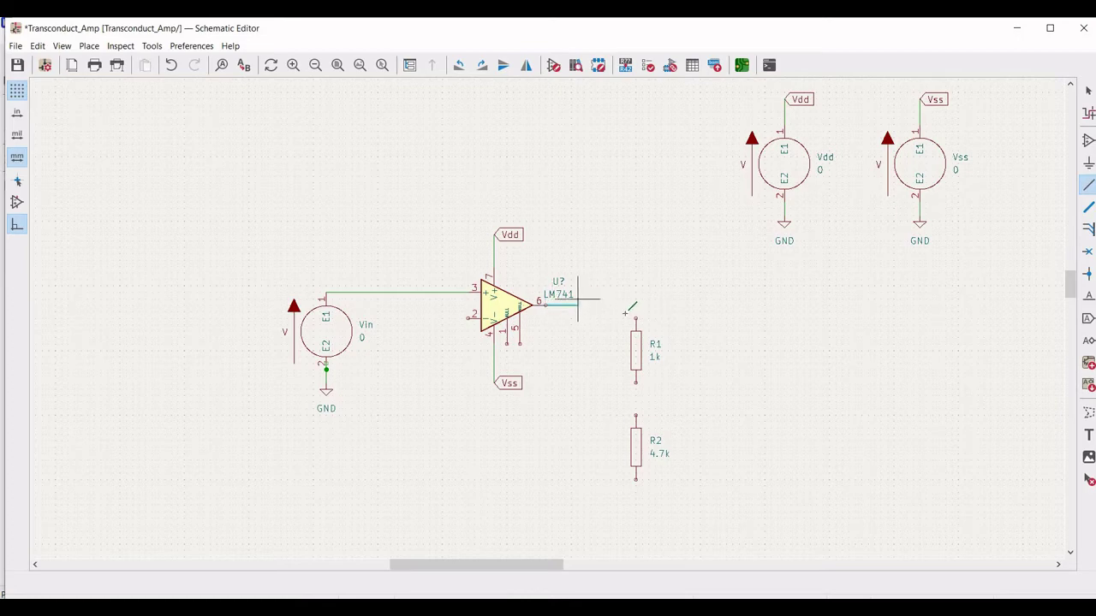
pyautogui.click(636, 318)
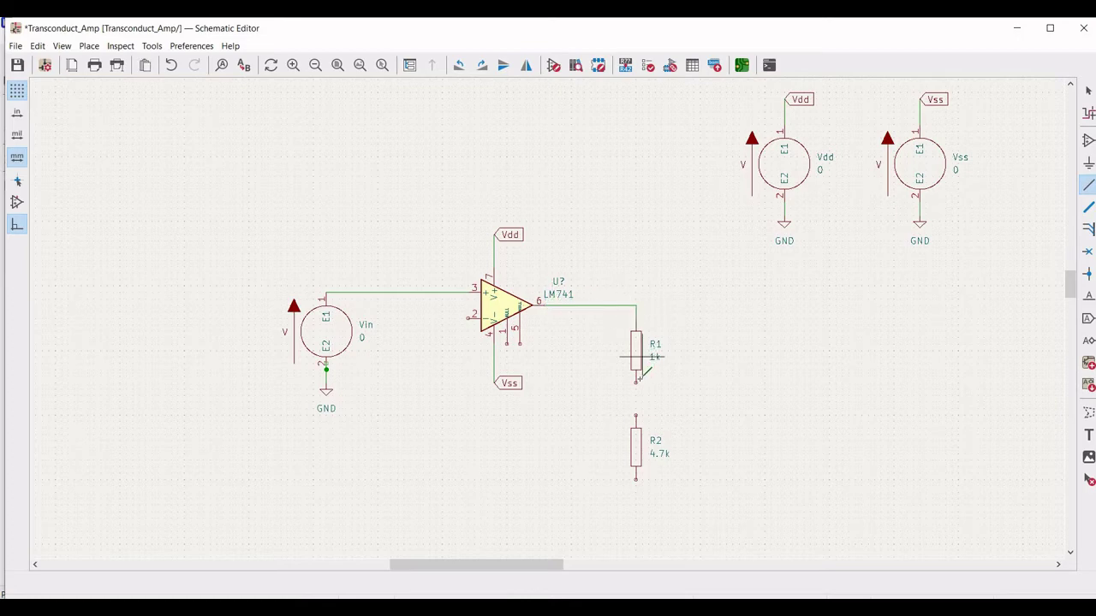
pyautogui.click(636, 383)
pyautogui.click(635, 416)
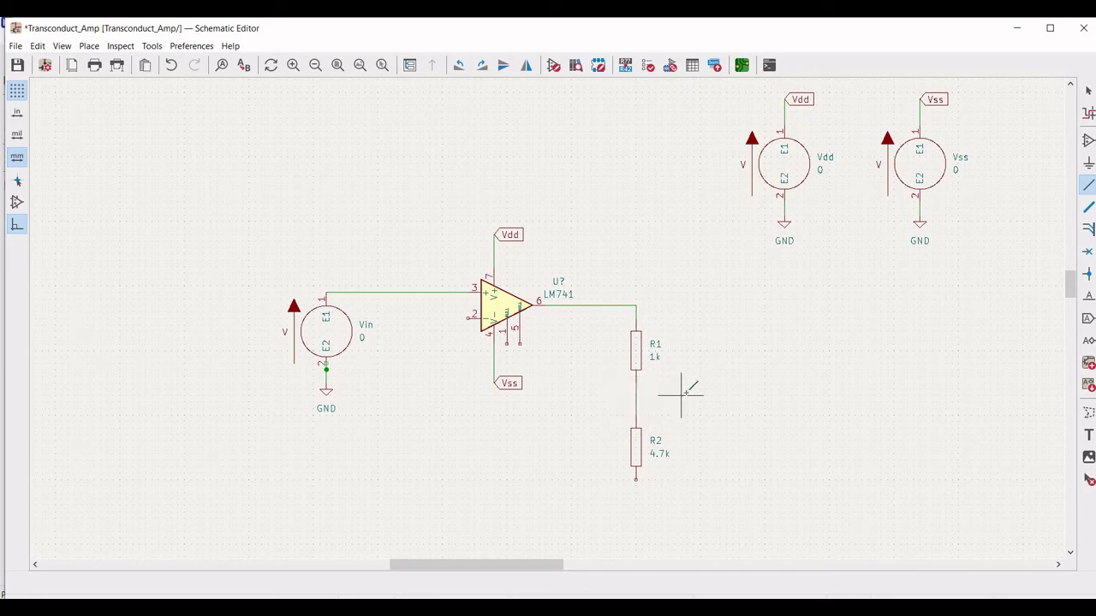
# Step: Place a GND power symbol on the bottom pin of R2
pyautogui.click(1087, 164)
pyautogui.click(749, 399)
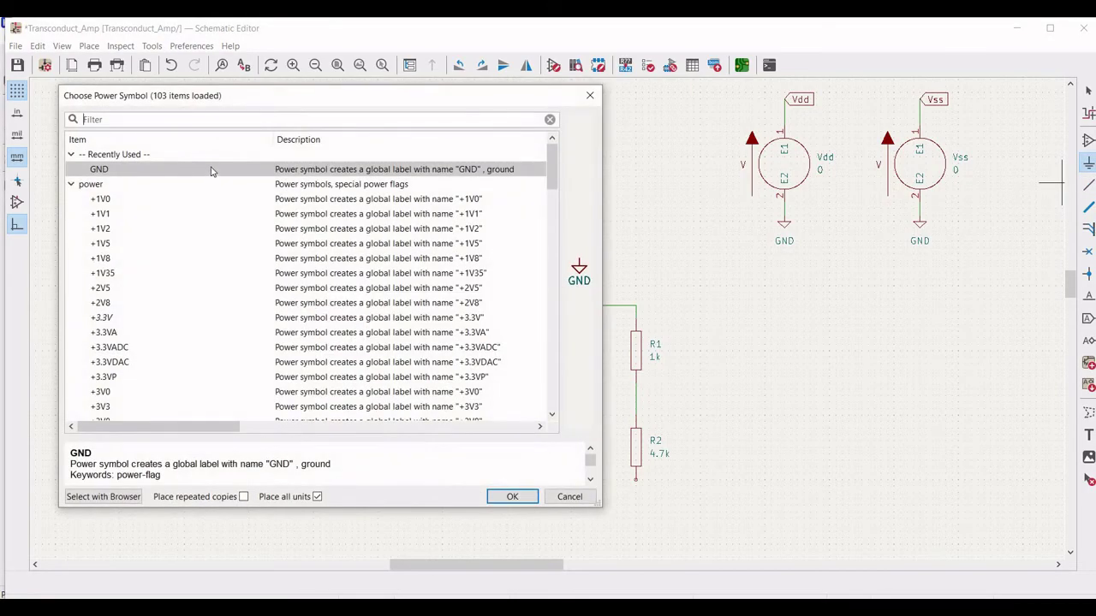
pyautogui.click(514, 498)
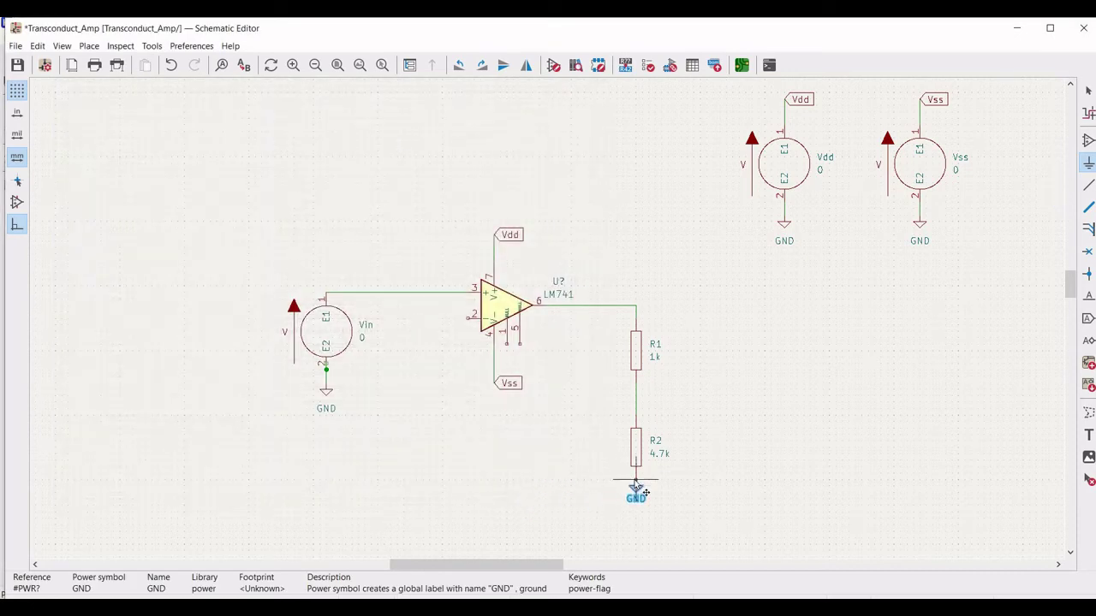
pyautogui.click(635, 490)
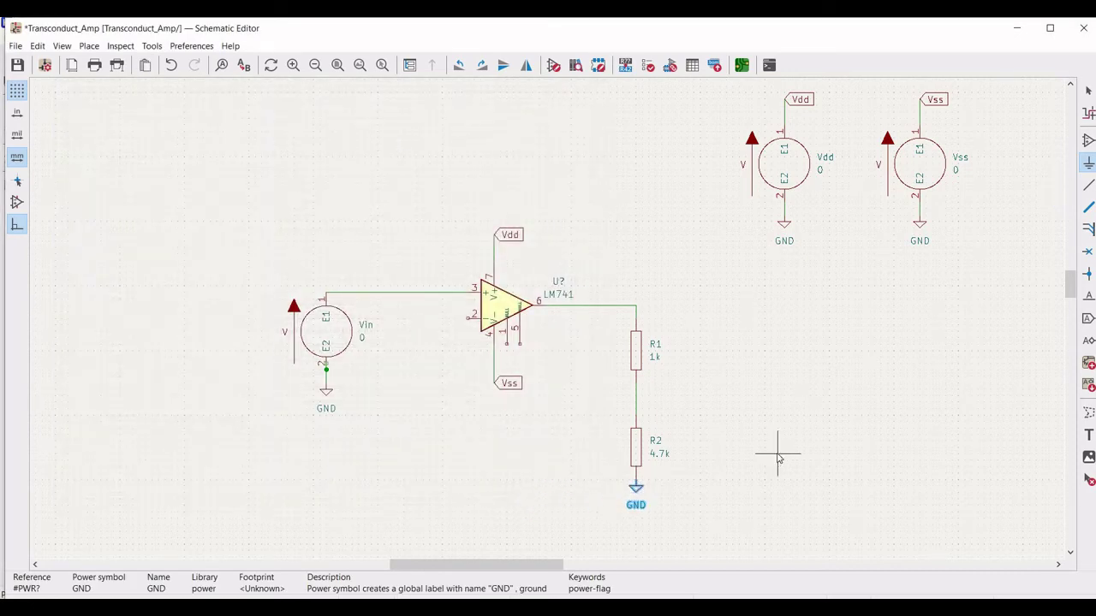
pyautogui.press('Escape')
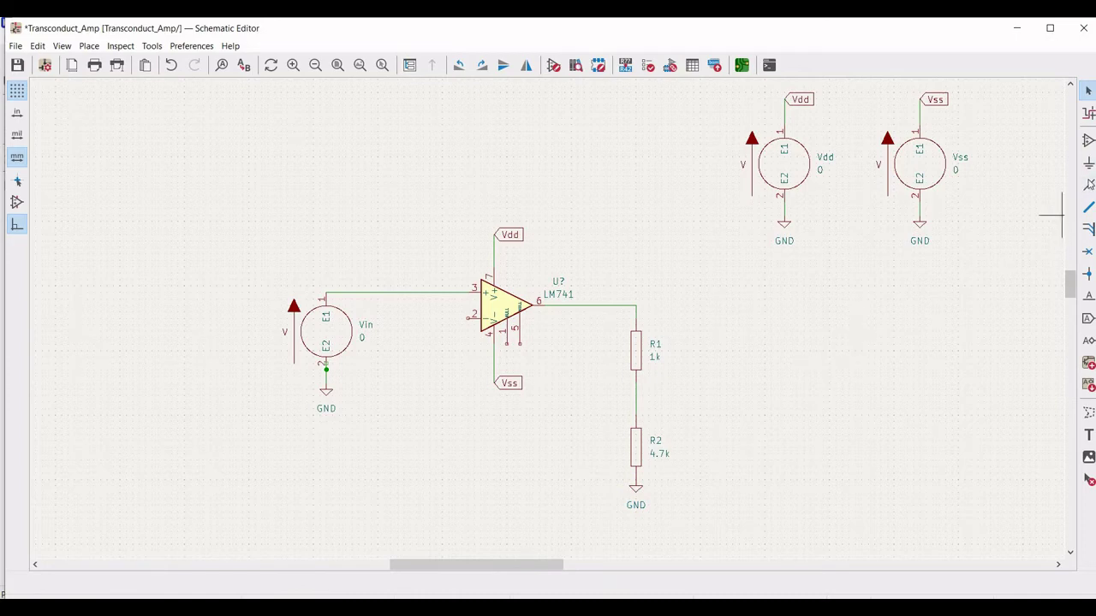
# Step: Wire pin 2 of the LM741 to the connection between R1 and R2
pyautogui.click(1089, 185)
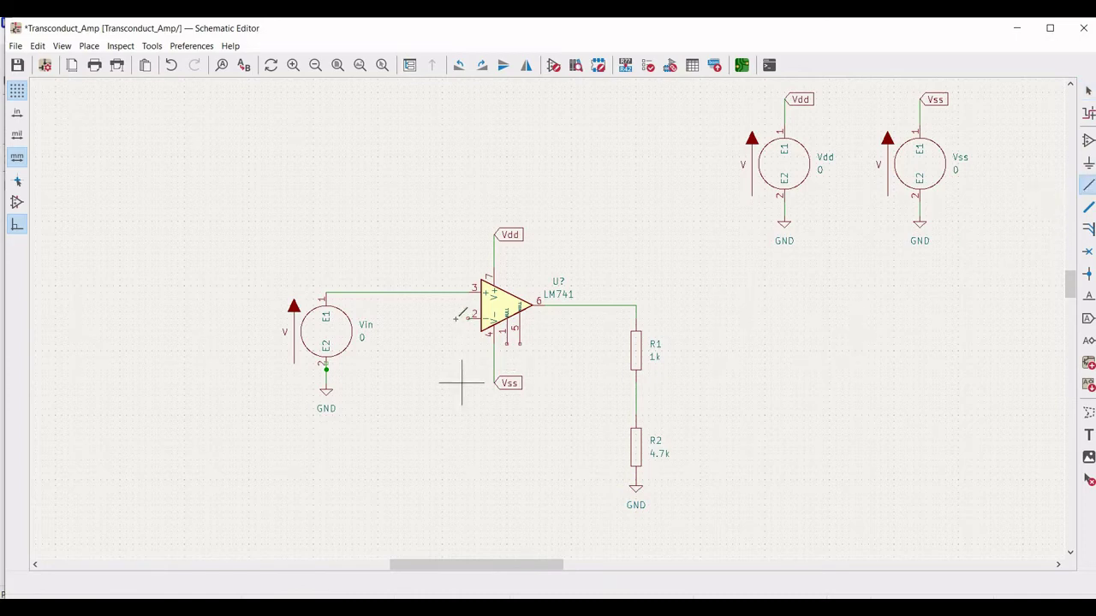
pyautogui.click(467, 319)
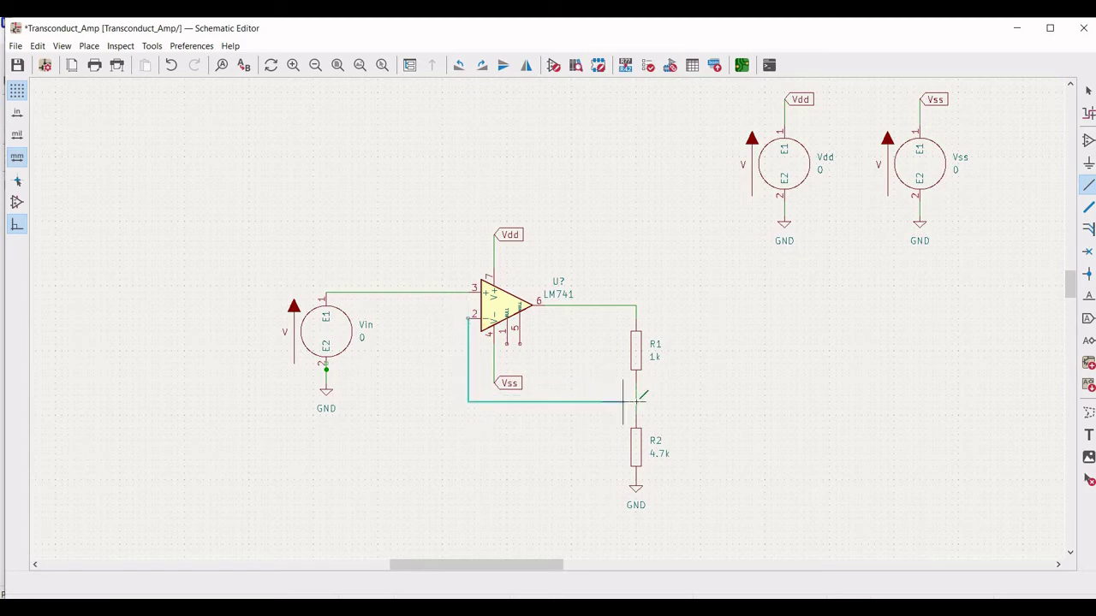
pyautogui.press('Escape')
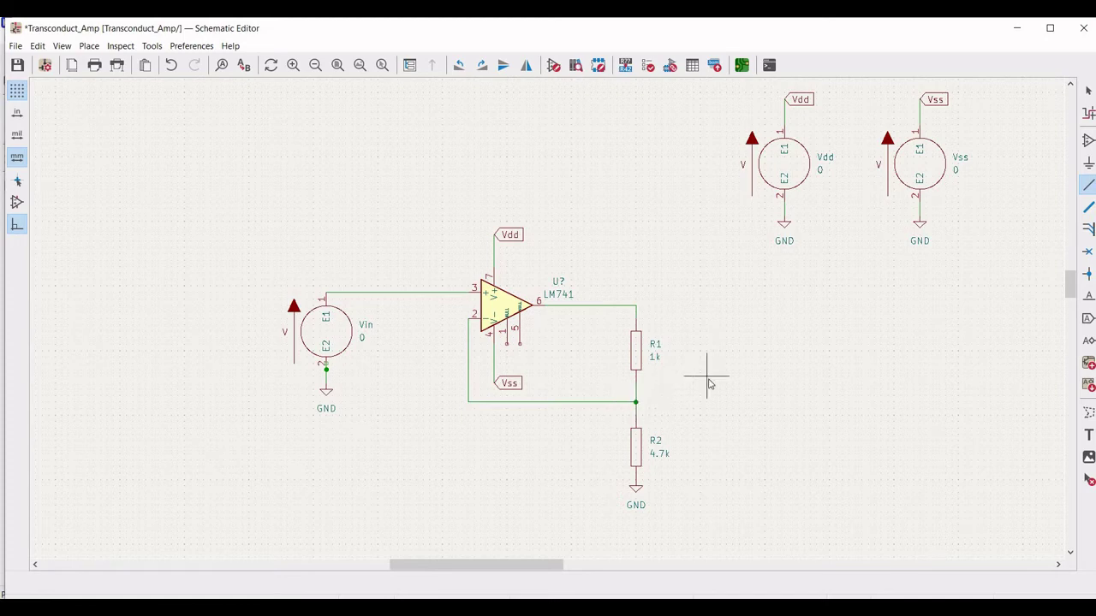
pyautogui.press('Escape')
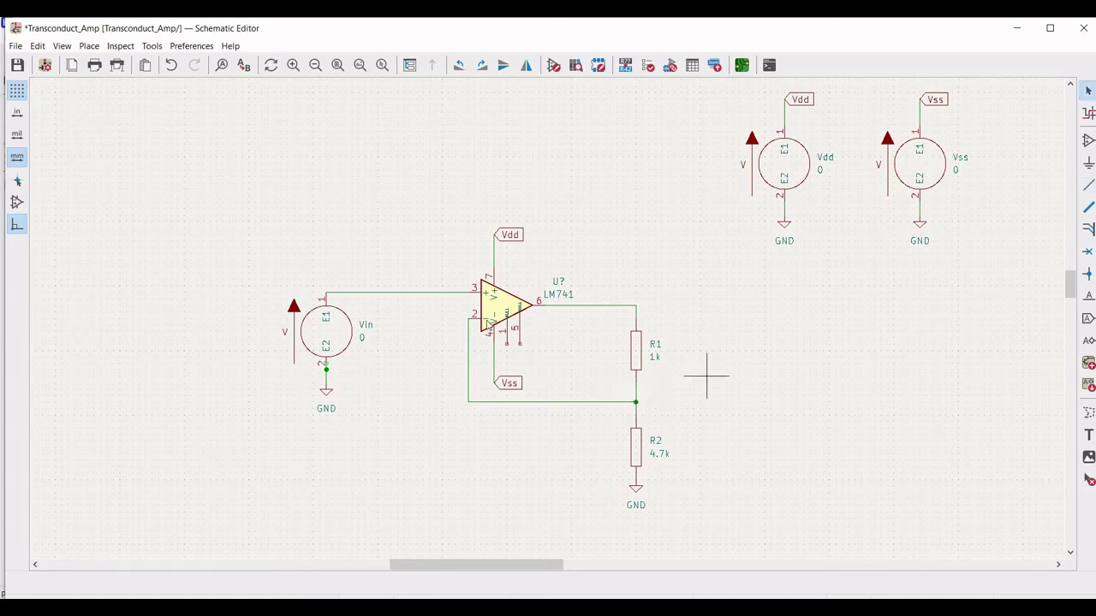
# Step: Set the LM741 symbol's reference to U1 in its properties
pyautogui.rightClick(505, 308)
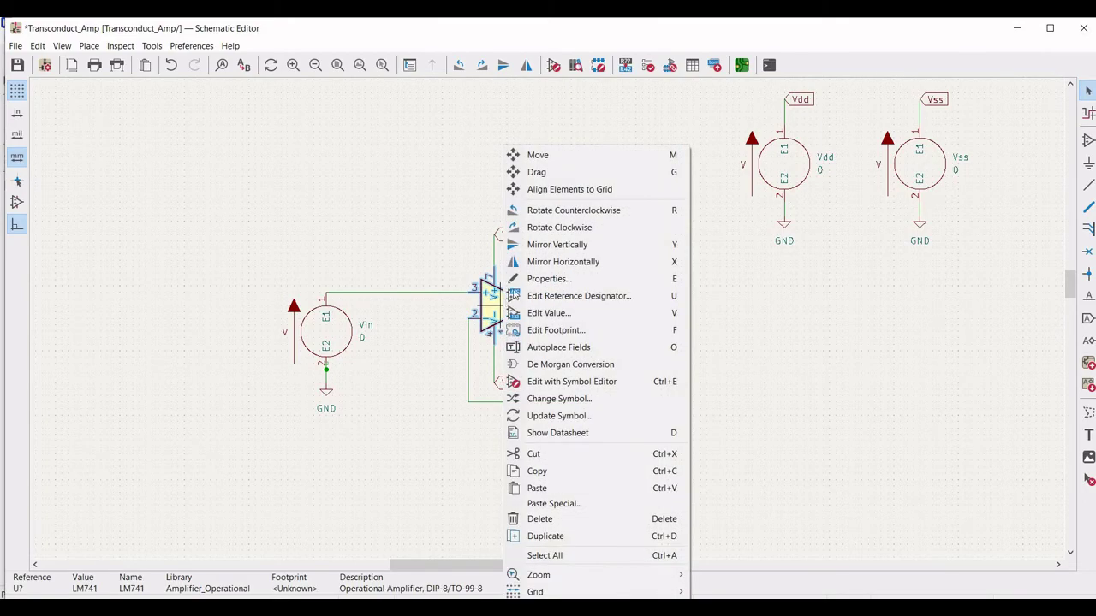
pyautogui.click(544, 278)
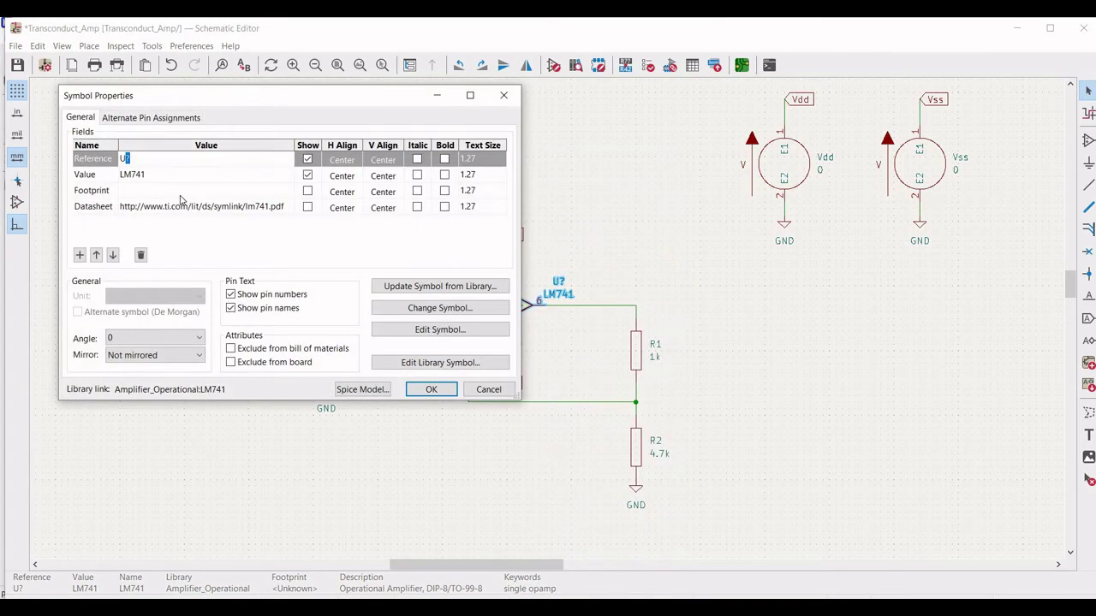
pyautogui.write('1')
# Step: Load the LM741 library file from the KICAD_tutorials Models folder as the op-amp's Spice model library
pyautogui.click(363, 390)
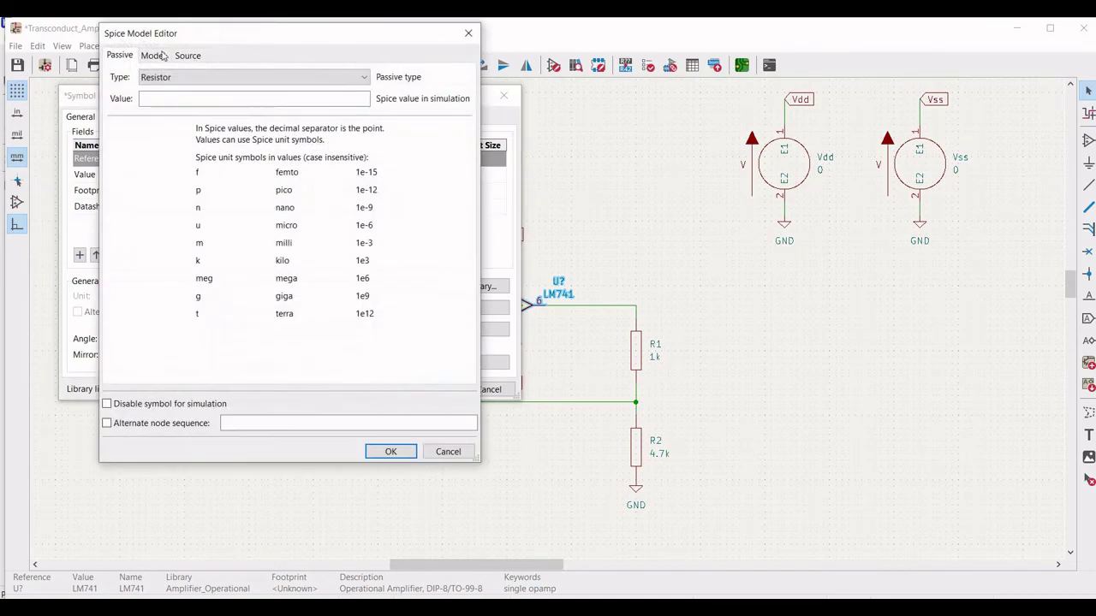
pyautogui.click(443, 74)
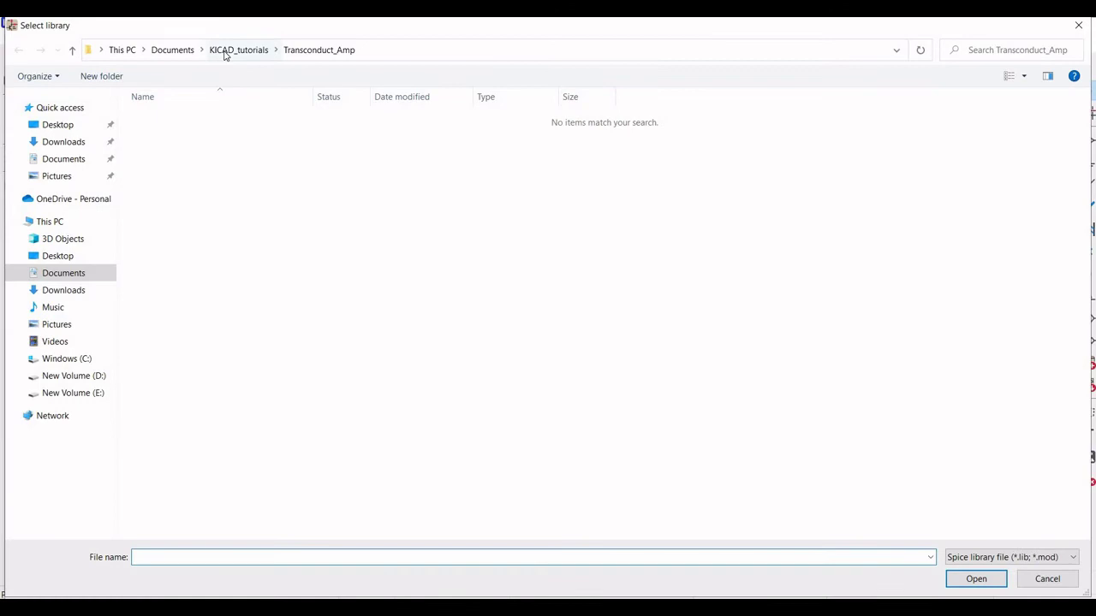
pyautogui.click(225, 52)
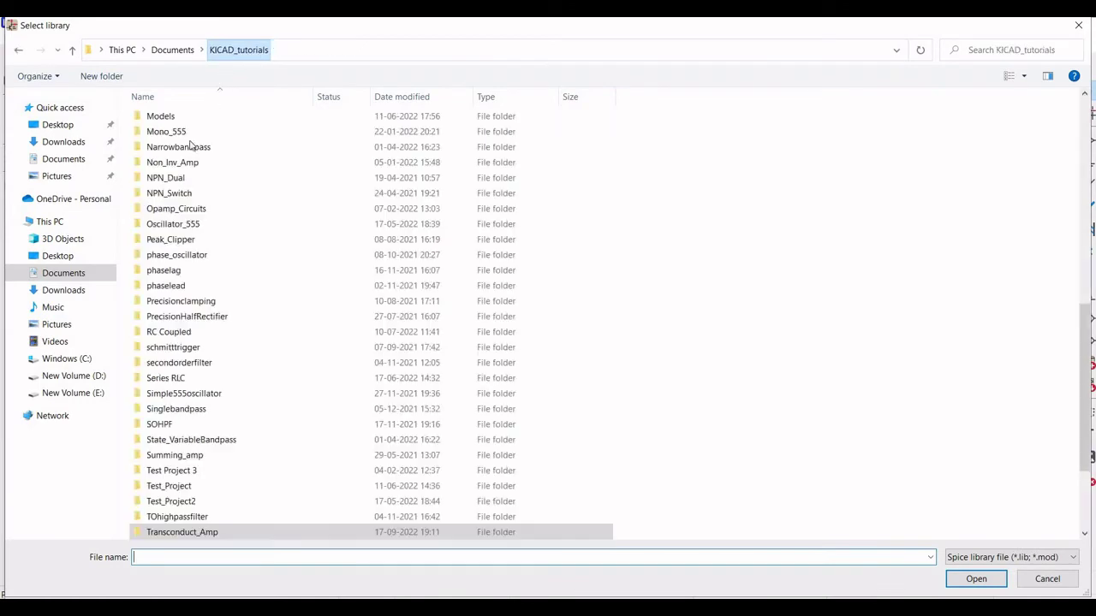
pyautogui.scroll(5, 194, 317)
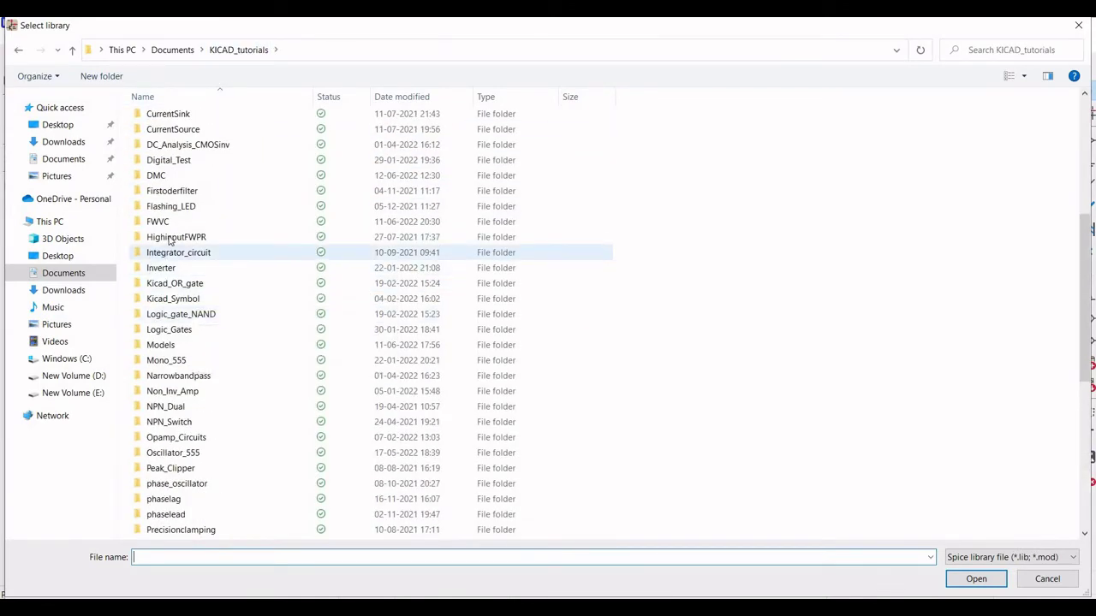
pyautogui.doubleClick(174, 346)
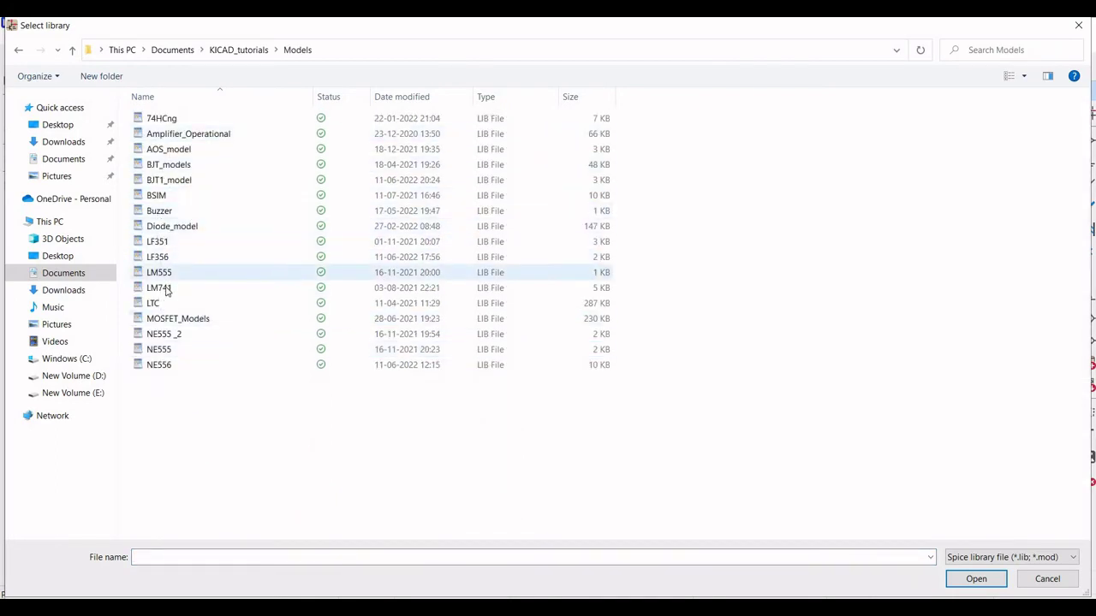
pyautogui.click(159, 288)
pyautogui.click(974, 580)
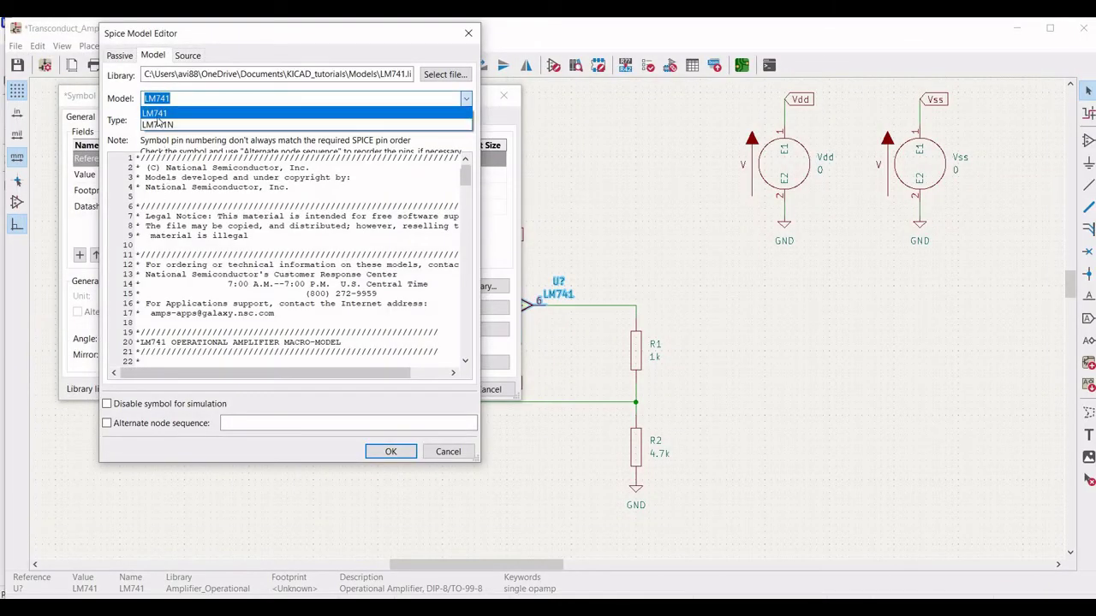
# Step: Choose the LM741 model, enable an alternate node sequence of 3 2 7 4 6, and apply the symbol properties
pyautogui.click(159, 114)
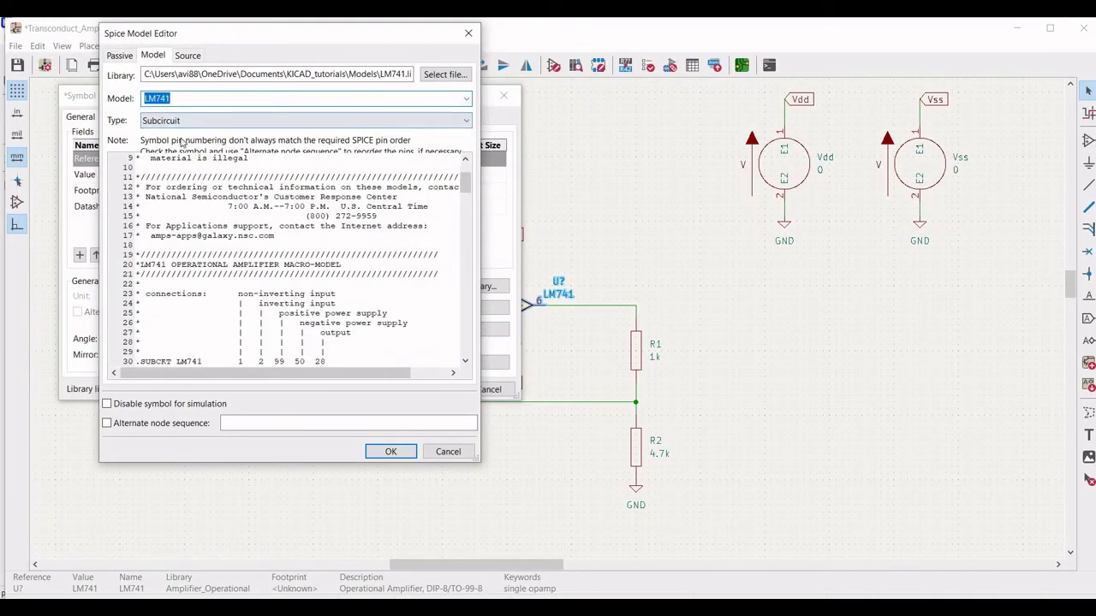
pyautogui.click(107, 422)
pyautogui.click(230, 423)
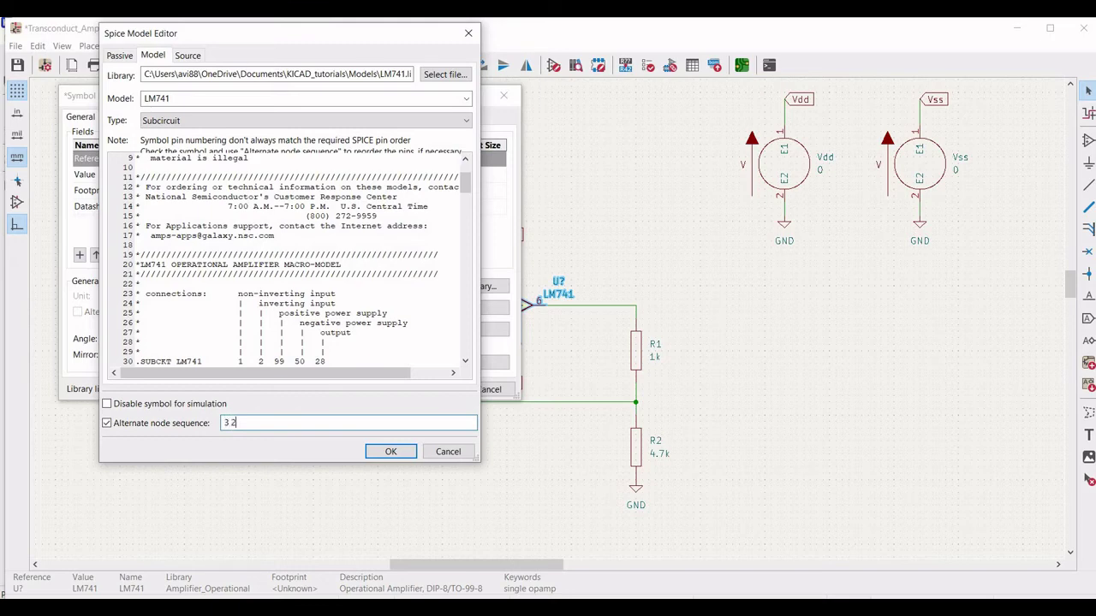
pyautogui.write('7 4 6')
pyautogui.click(370, 456)
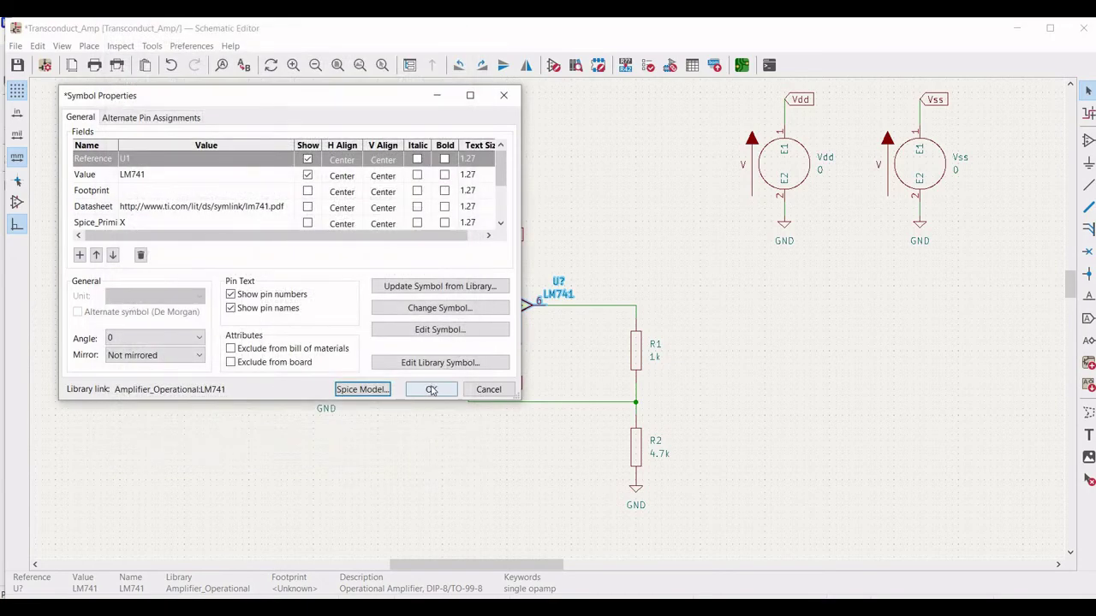
pyautogui.click(432, 391)
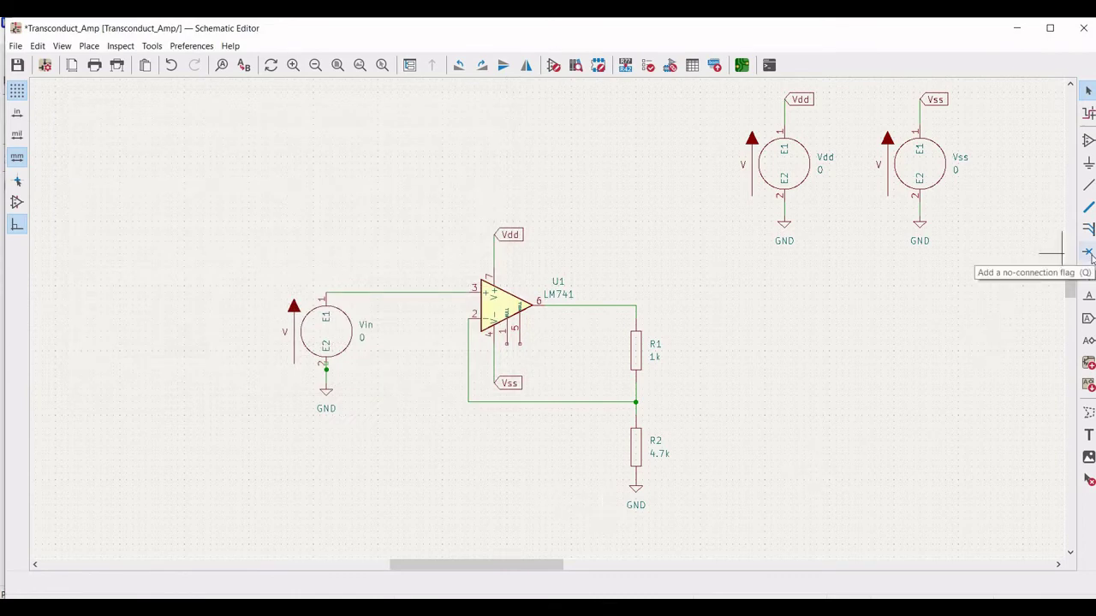
# Step: Add no-connection flags to pins 5 and 1 of the LM741
pyautogui.click(1088, 252)
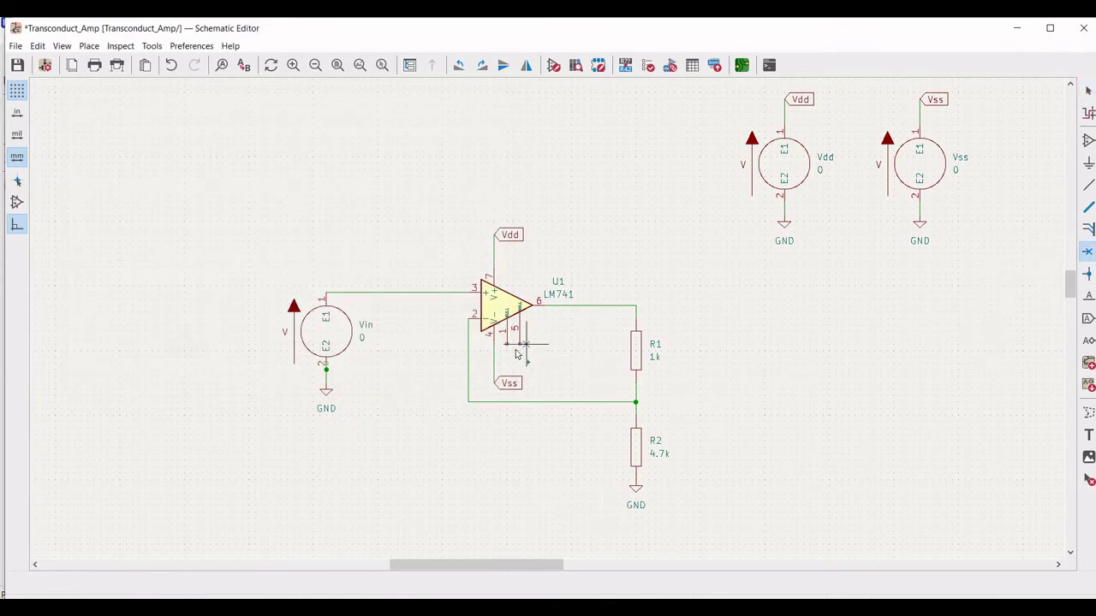
pyautogui.click(519, 343)
pyautogui.click(507, 344)
pyautogui.press('Escape')
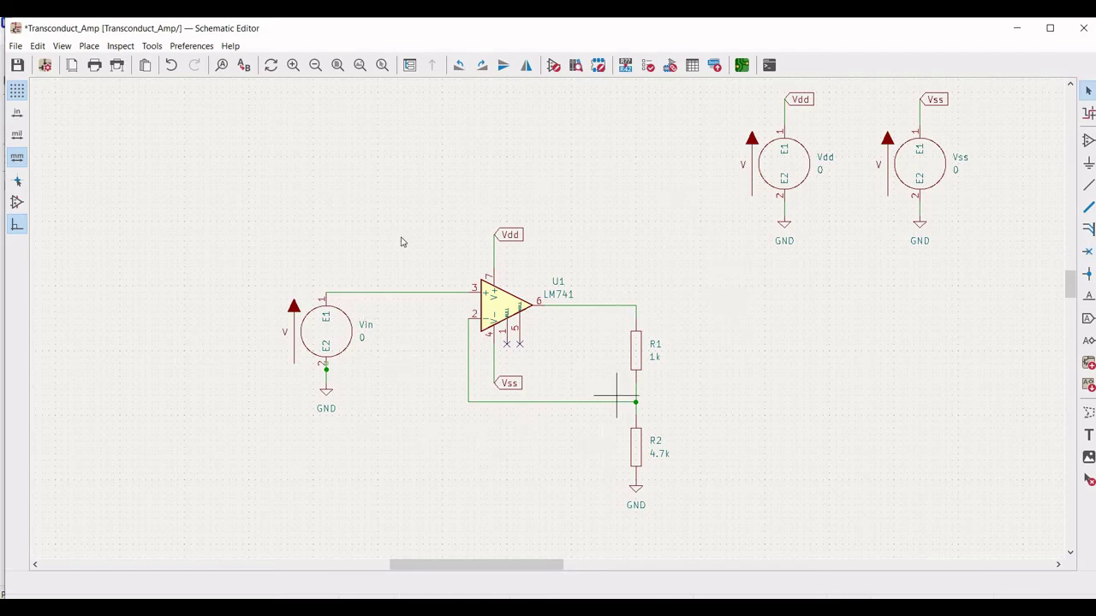
# Step: Place the text directive ".tran 4m 8m" below the Vdd source
pyautogui.click(60, 47)
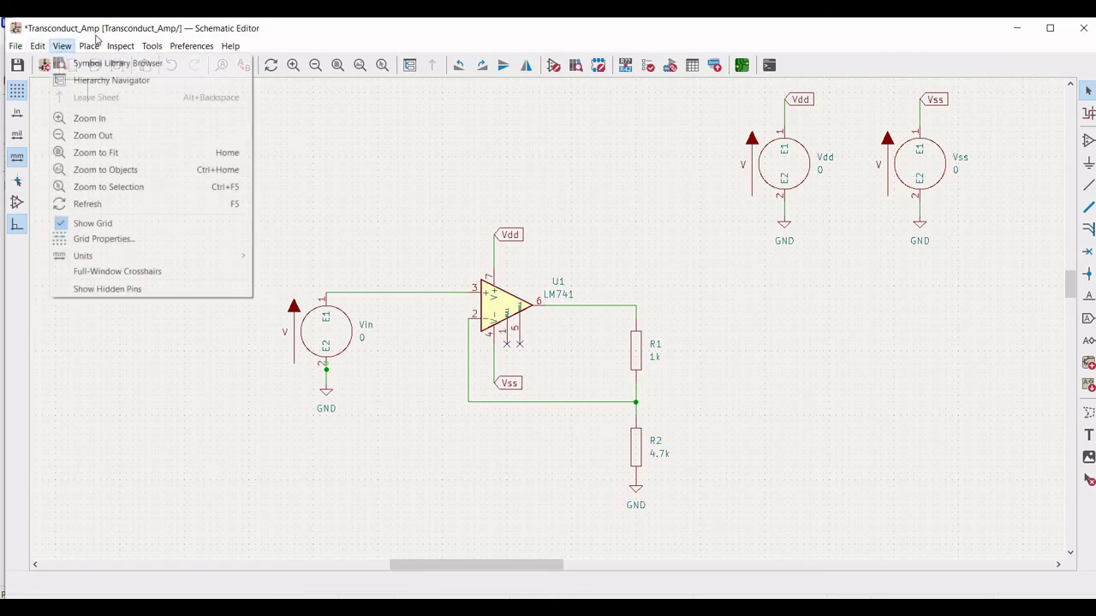
pyautogui.moveTo(89, 47)
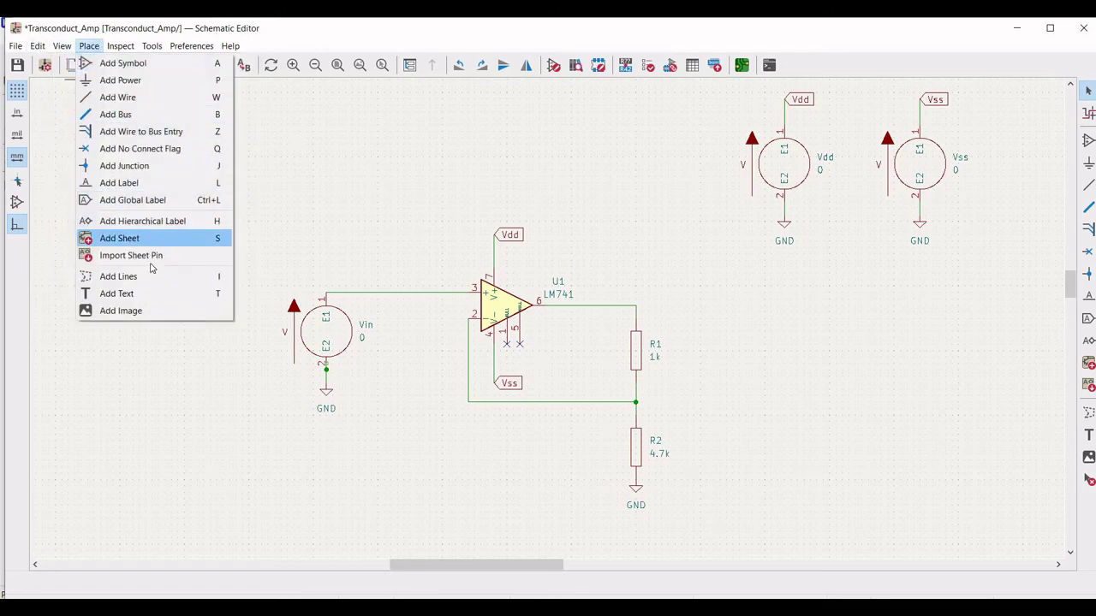
pyautogui.click(144, 292)
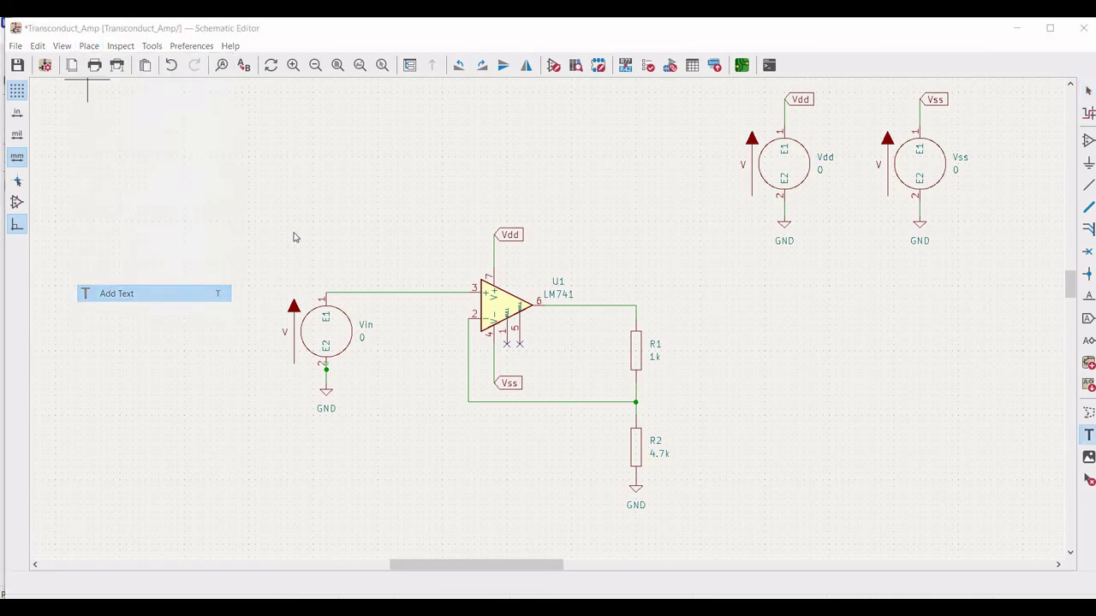
pyautogui.click(294, 237)
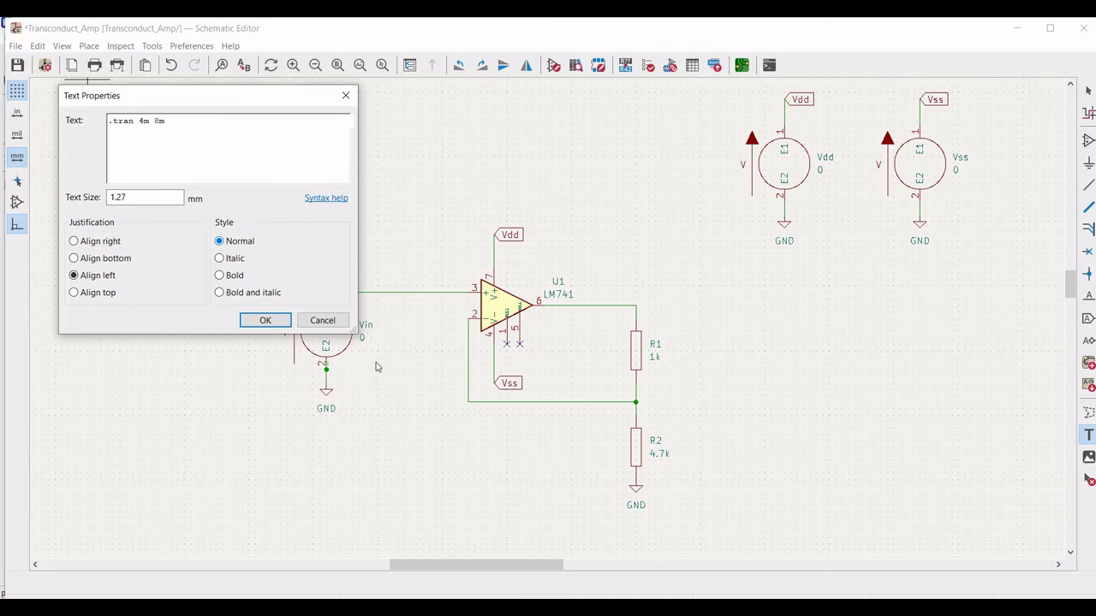
pyautogui.click(265, 320)
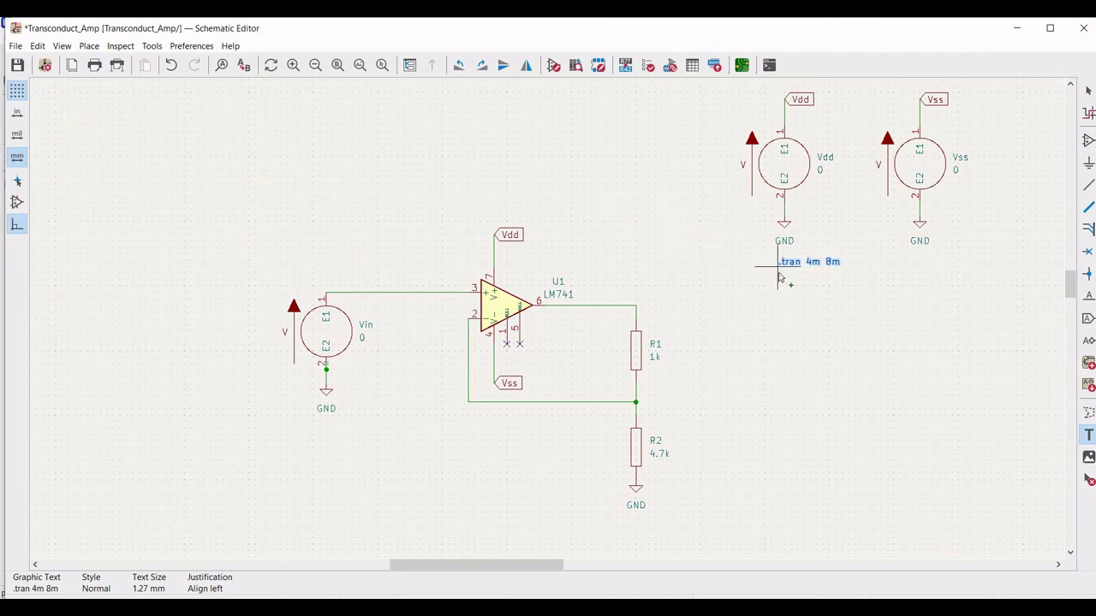
pyautogui.click(780, 288)
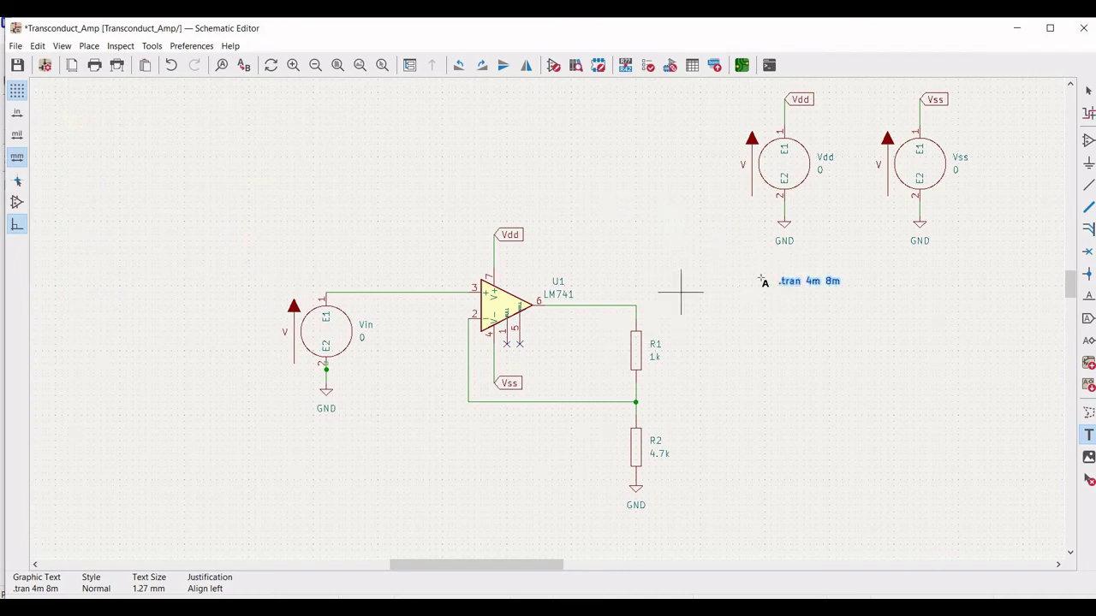
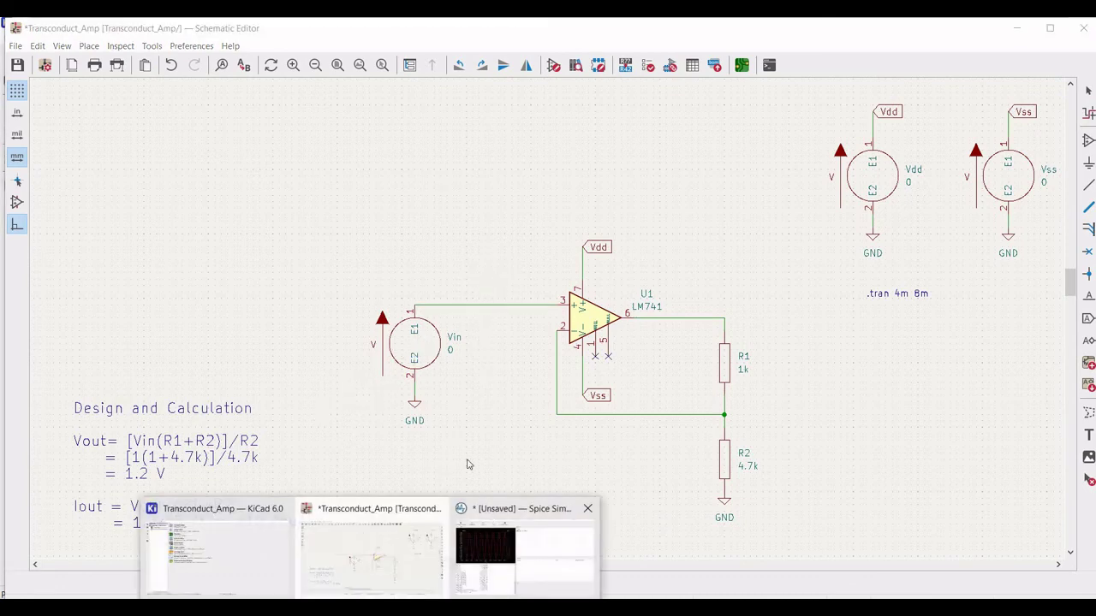
# Step: Switch to the Spice Simulator and probe the LM741 output net at the top of R1 to compare it with Vin
pyautogui.click(524, 548)
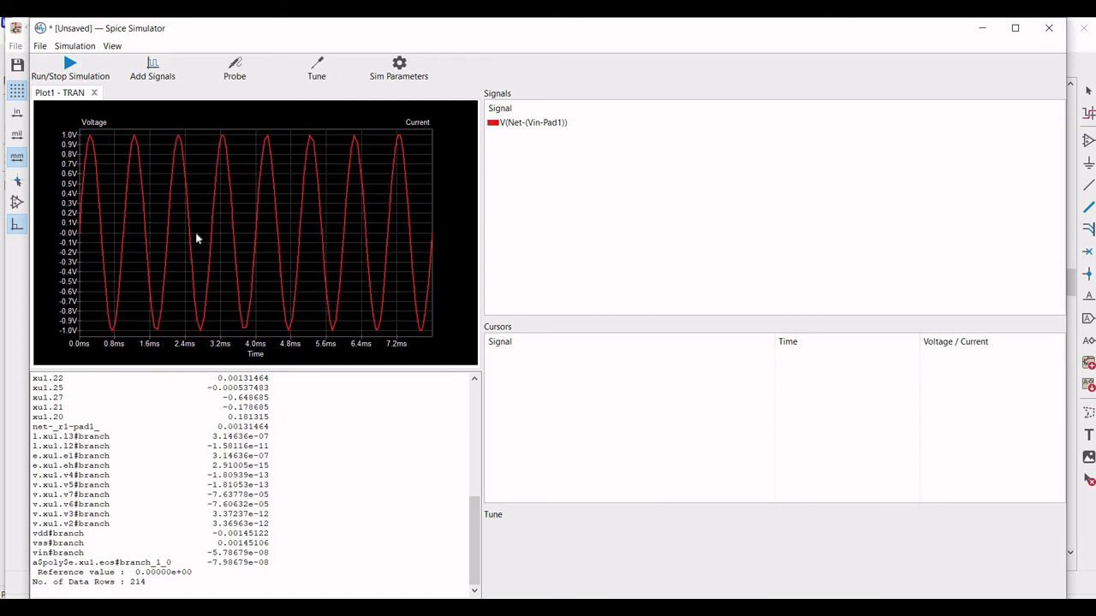
pyautogui.click(238, 72)
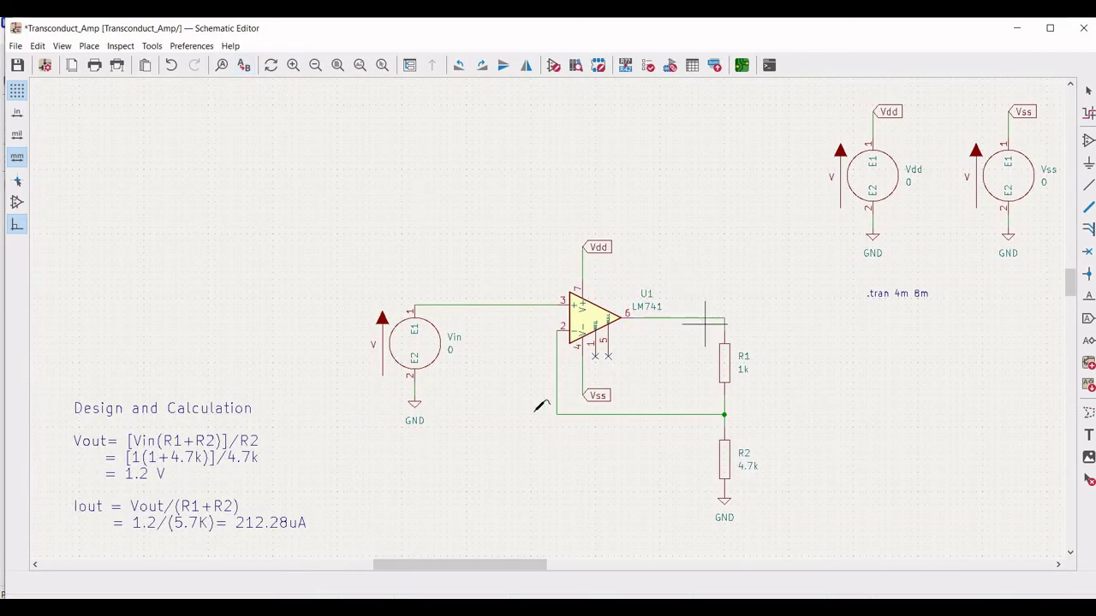
pyautogui.click(540, 512)
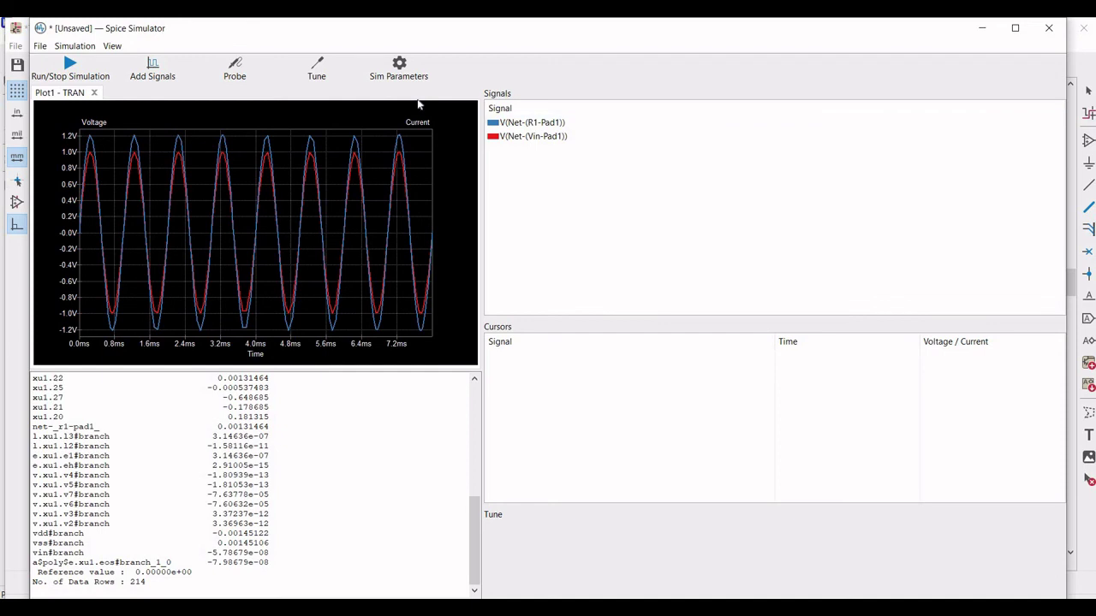
# Step: Remove the V(Net-(Vin-Pad1)) and V(Net-(R1-Pad1)) signals from the transient plot
pyautogui.click(234, 69)
pyautogui.doubleClick(509, 138)
pyautogui.doubleClick(490, 124)
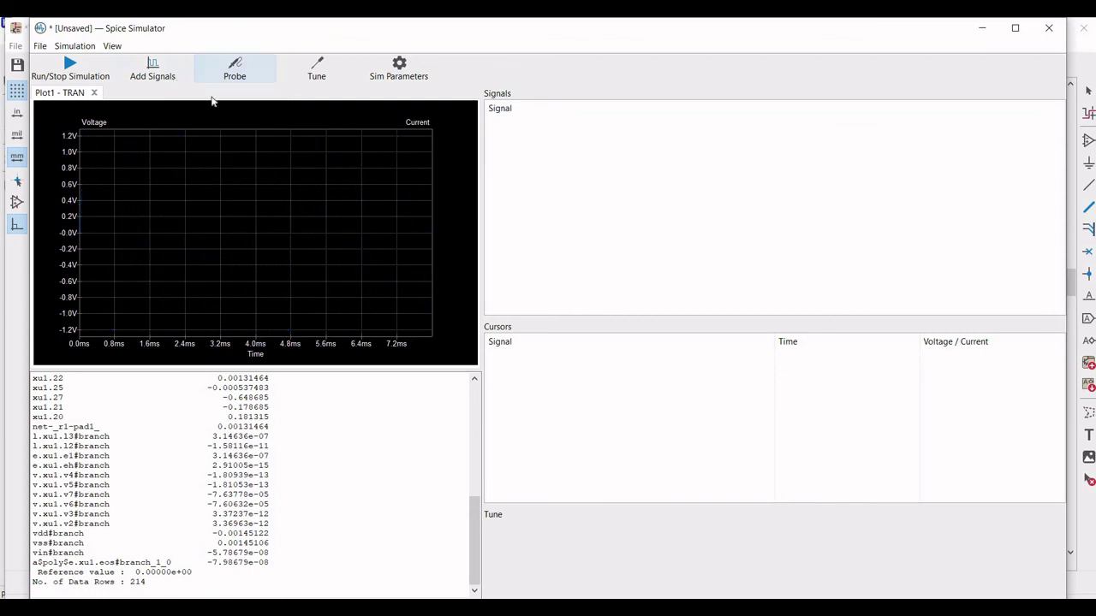
# Step: Add the R1 current signal I(R1) to the transient plot, and return to the schematic's Iout calculation
pyautogui.click(153, 69)
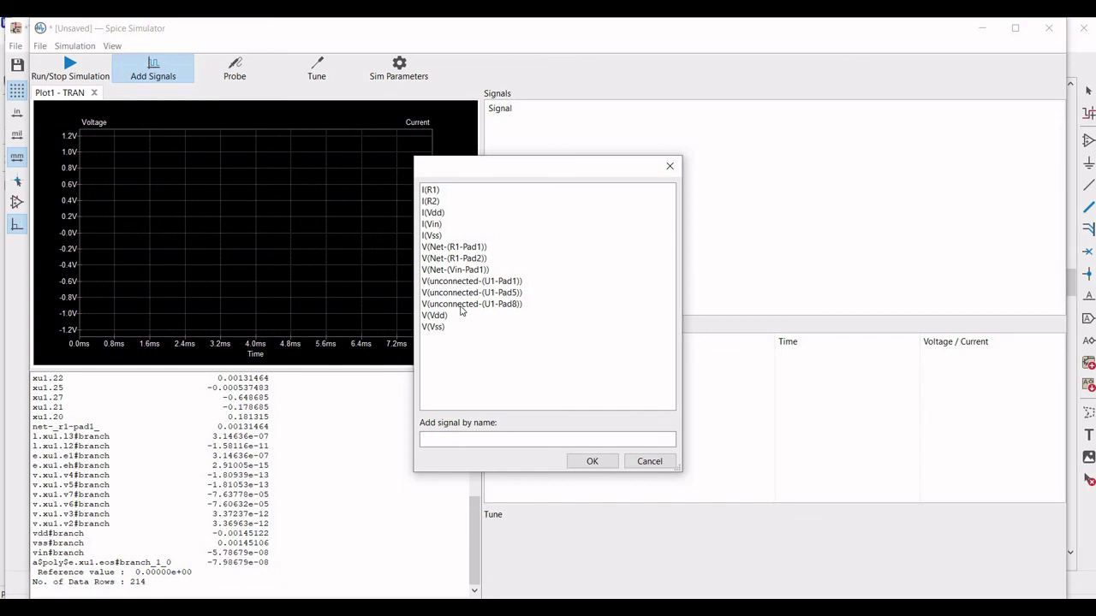
pyautogui.press('Return')
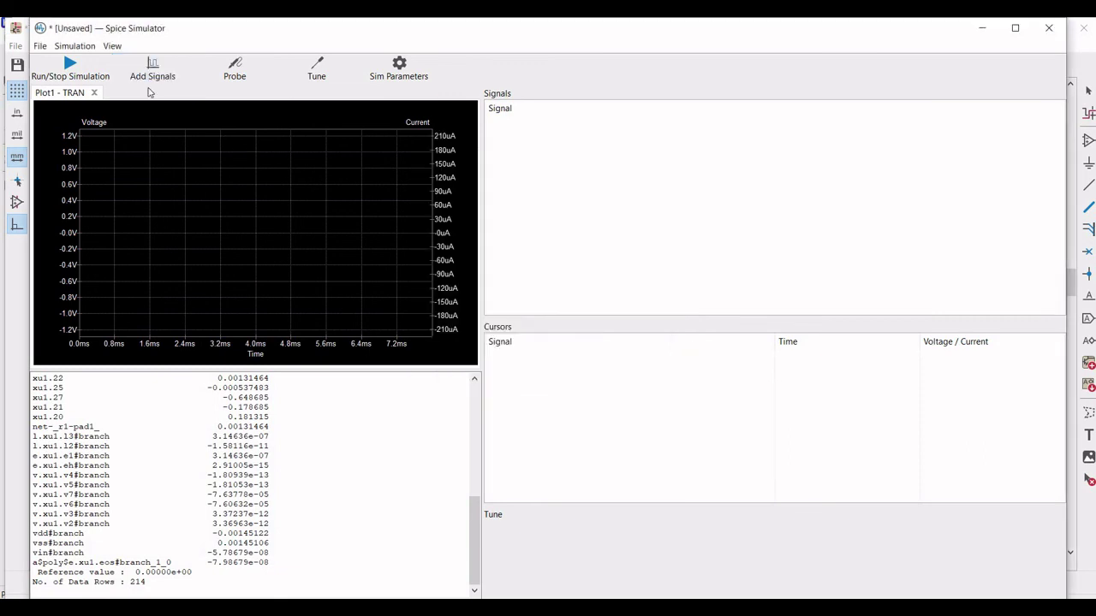
pyautogui.click(154, 73)
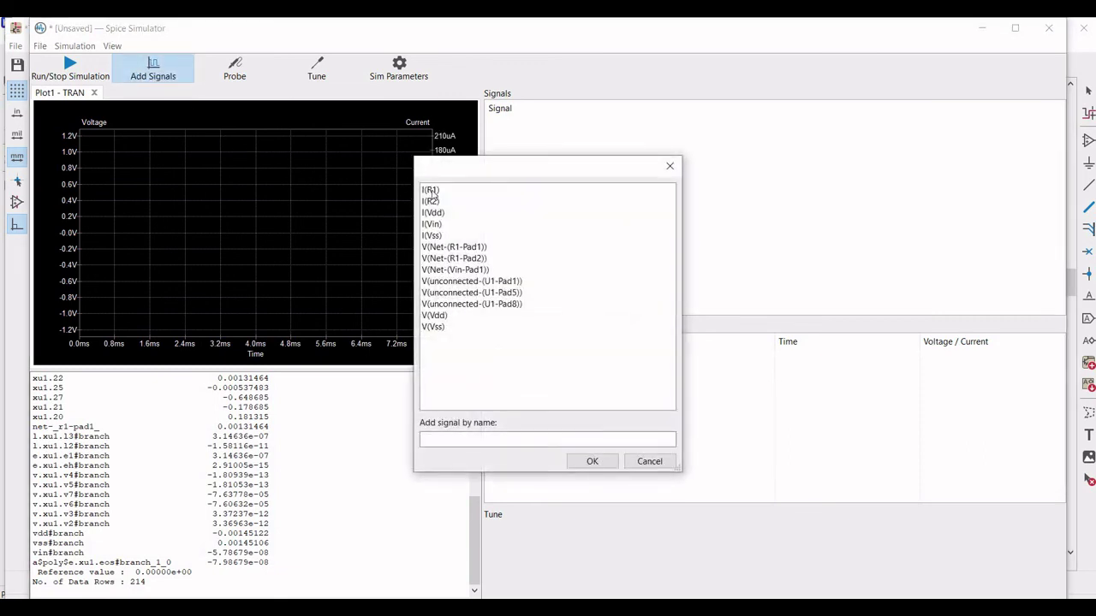
pyautogui.doubleClick(432, 190)
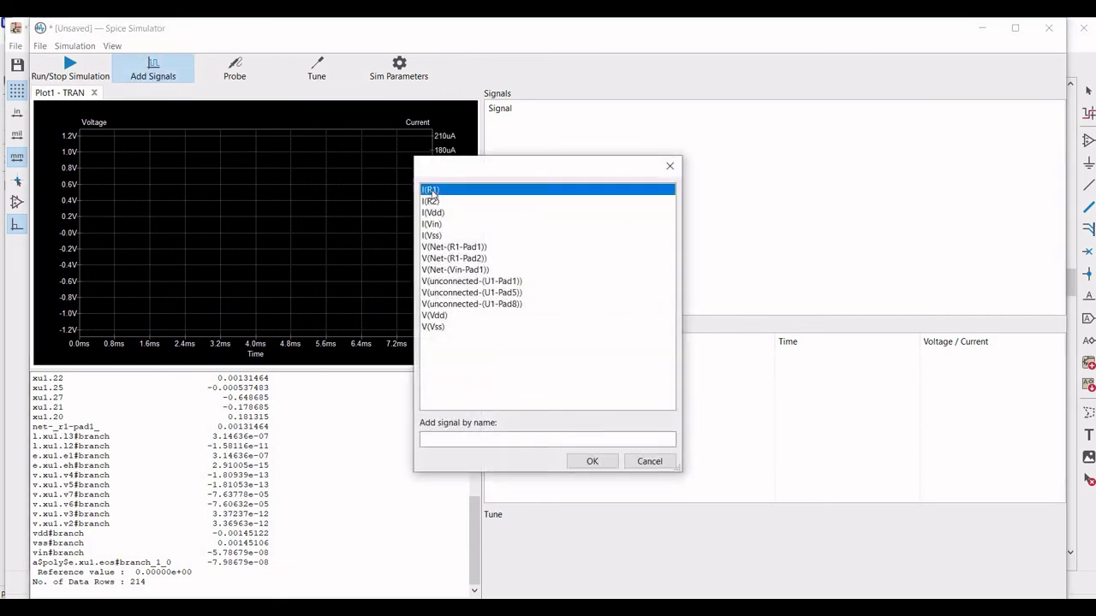
pyautogui.click(593, 461)
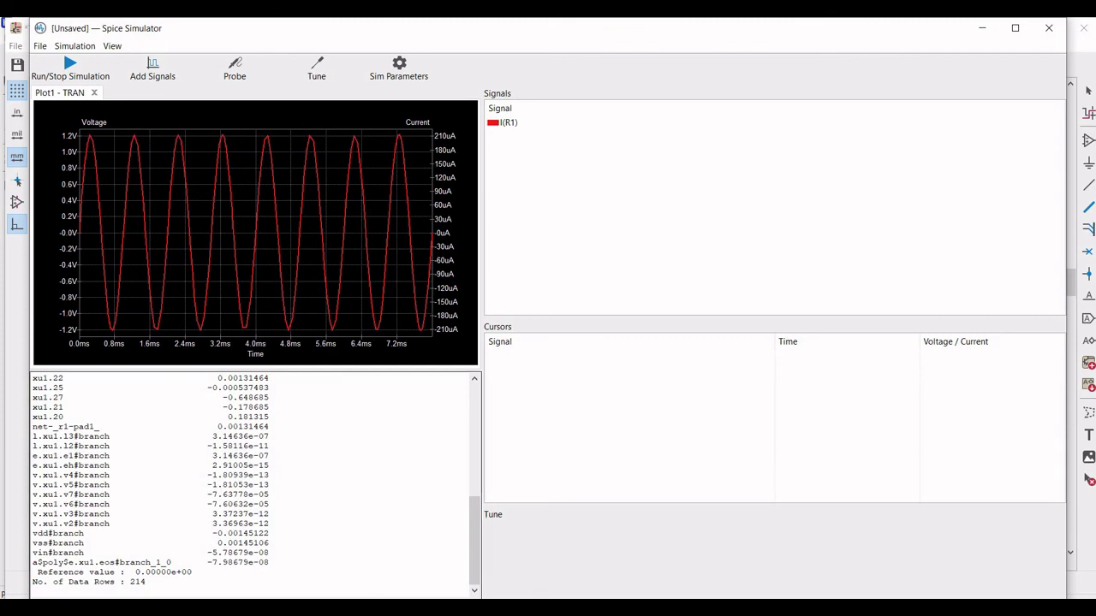
pyautogui.click(336, 547)
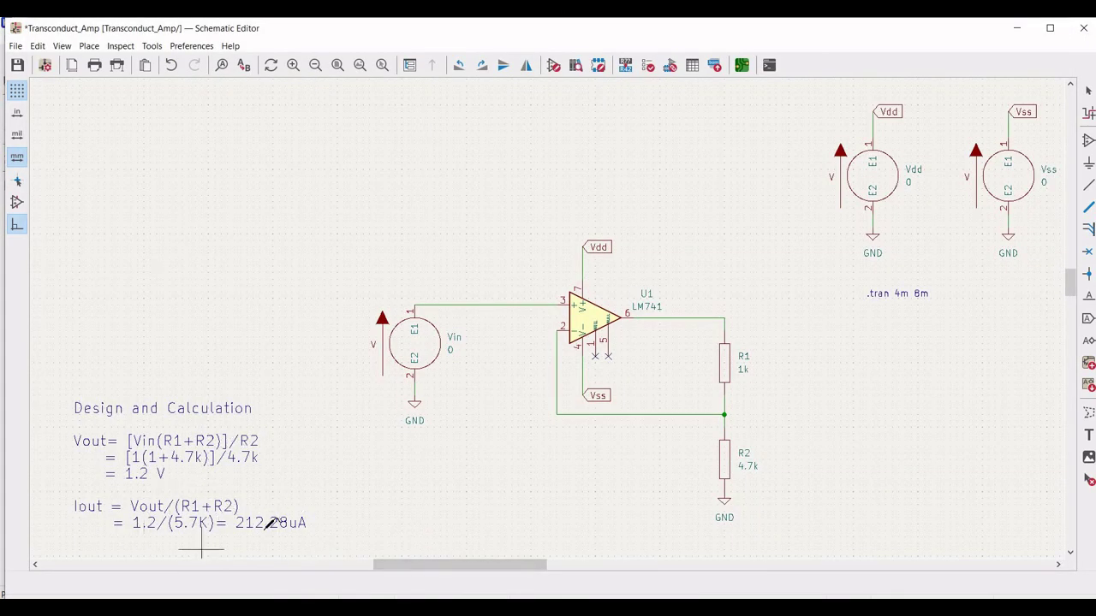